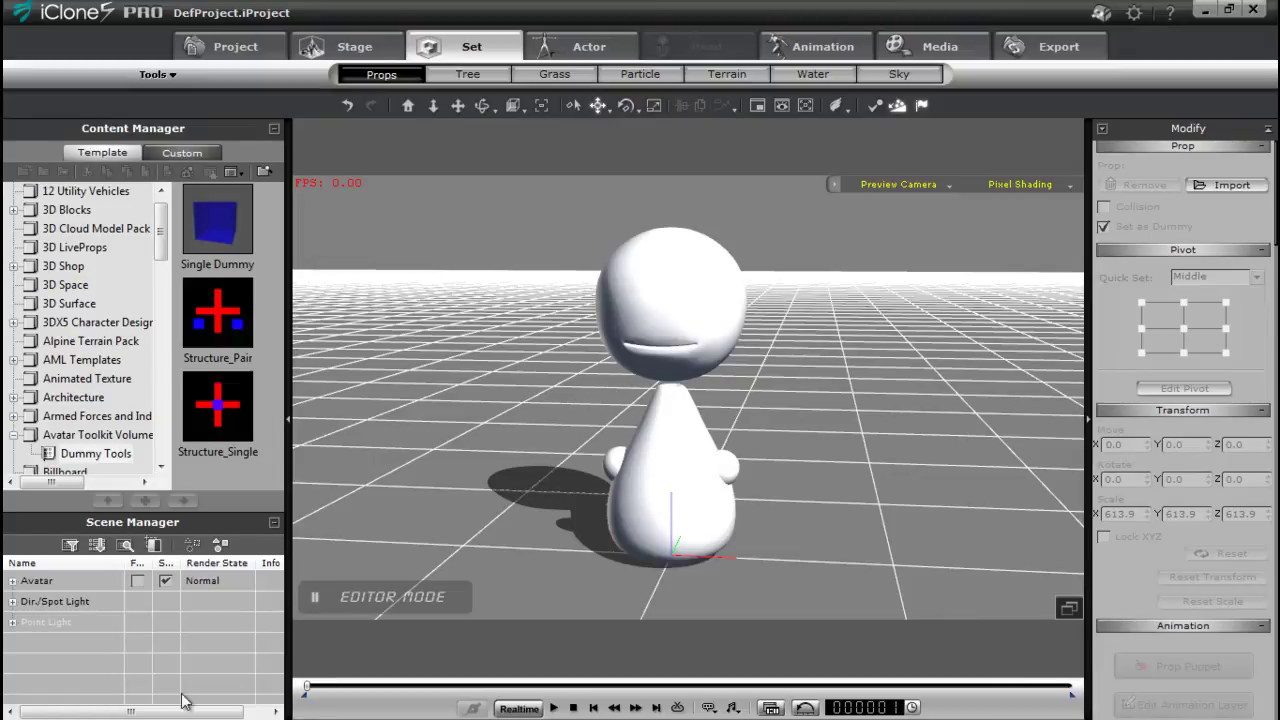
# - Add the Antenna02 prop from the Spring template folder to the scene
pyautogui.scroll(-3, 158, 275)
pyautogui.scroll(-10, 158, 275)
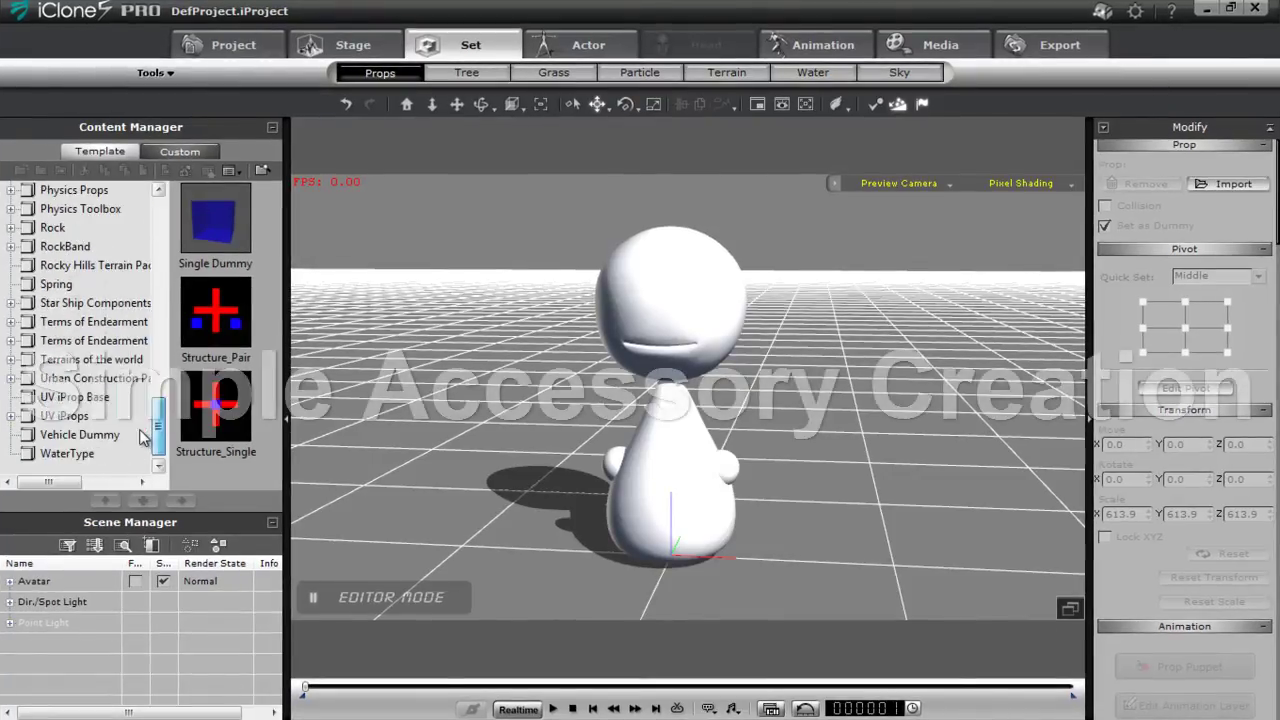
pyautogui.click(56, 284)
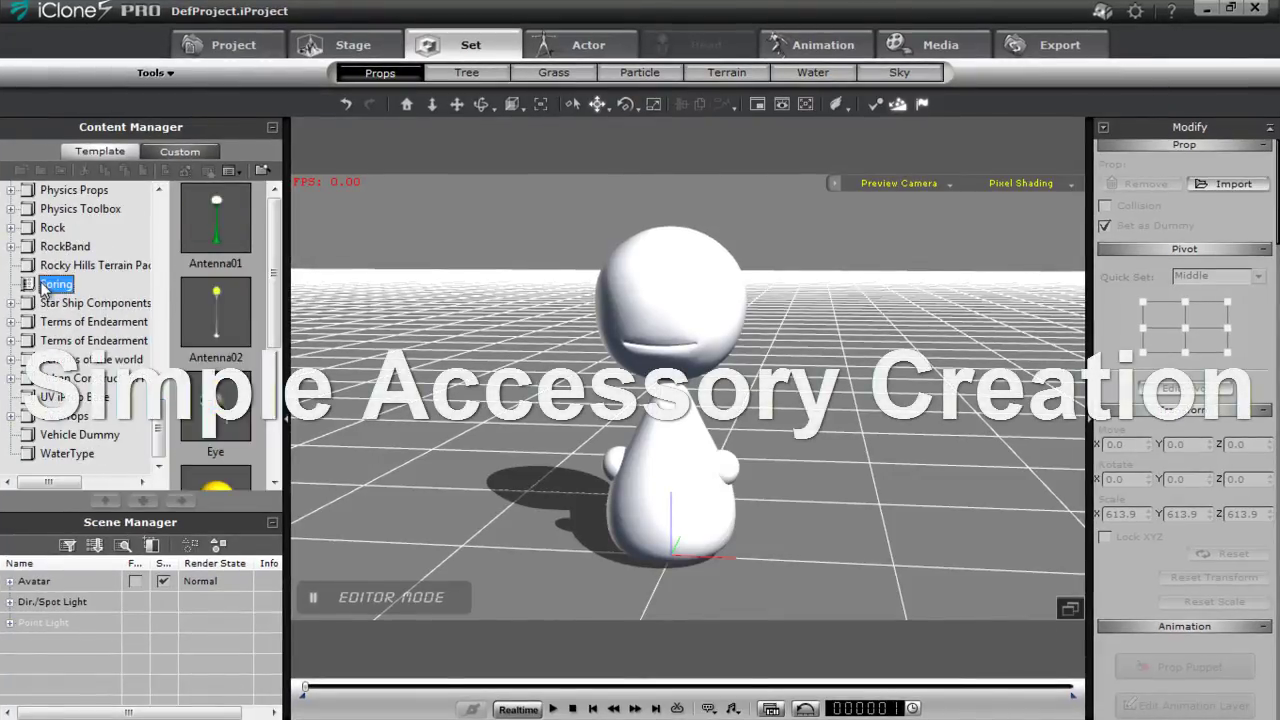
pyautogui.doubleClick(216, 315)
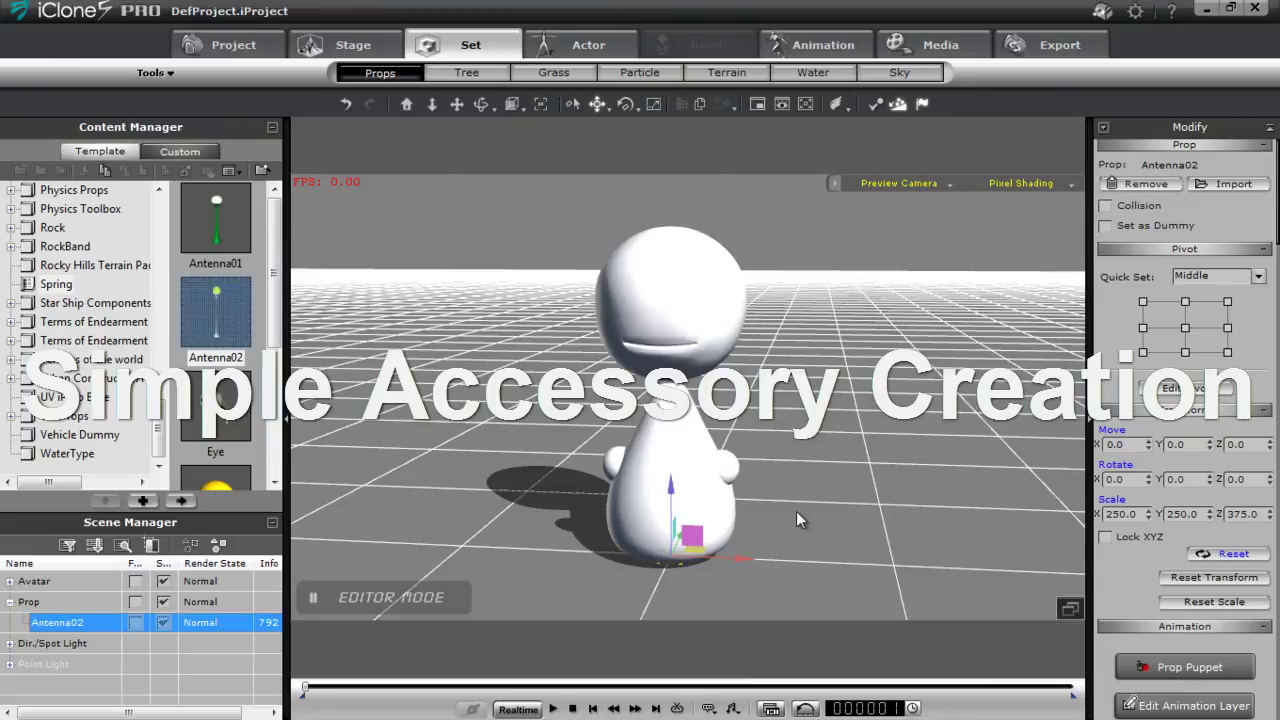
# - Add the Single Dummy prop from the Avatar Toolkit's Dummy Tools folder to the scene
pyautogui.moveTo(807, 495); pyautogui.dragTo(725, 493, button='right')
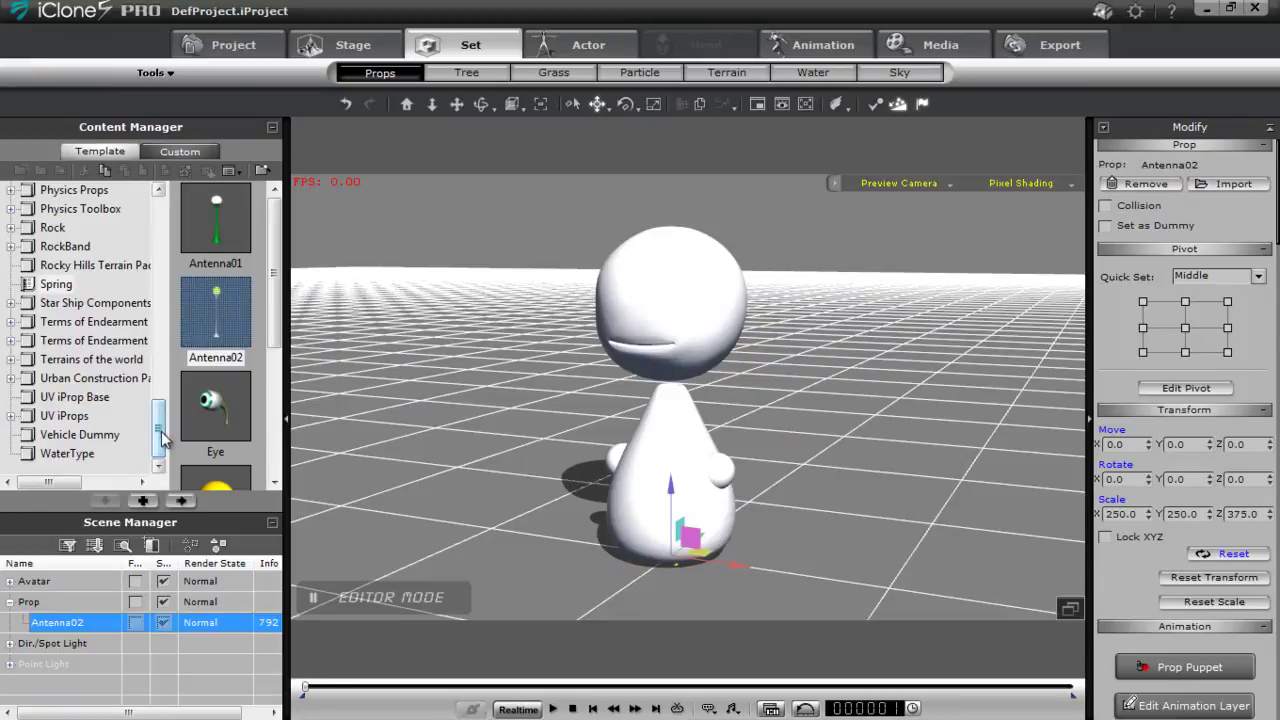
pyautogui.moveTo(161, 440); pyautogui.dragTo(146, 245)
pyautogui.click(98, 359)
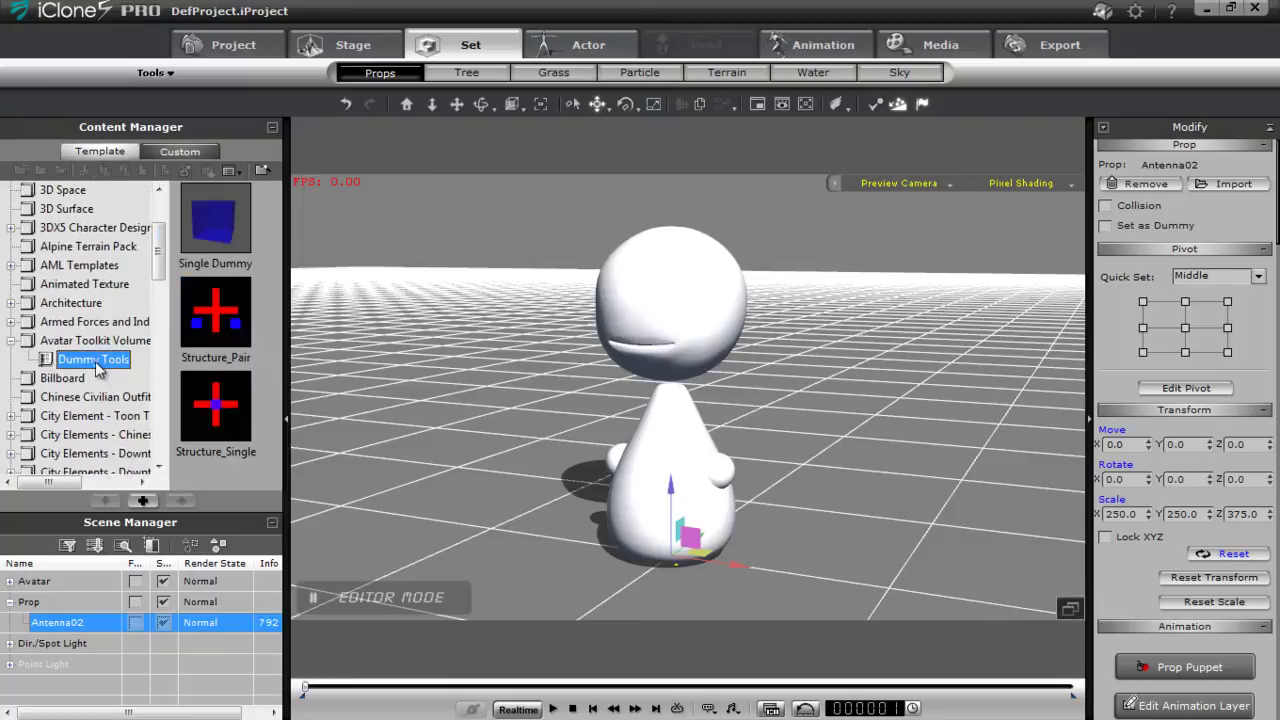
pyautogui.doubleClick(210, 218)
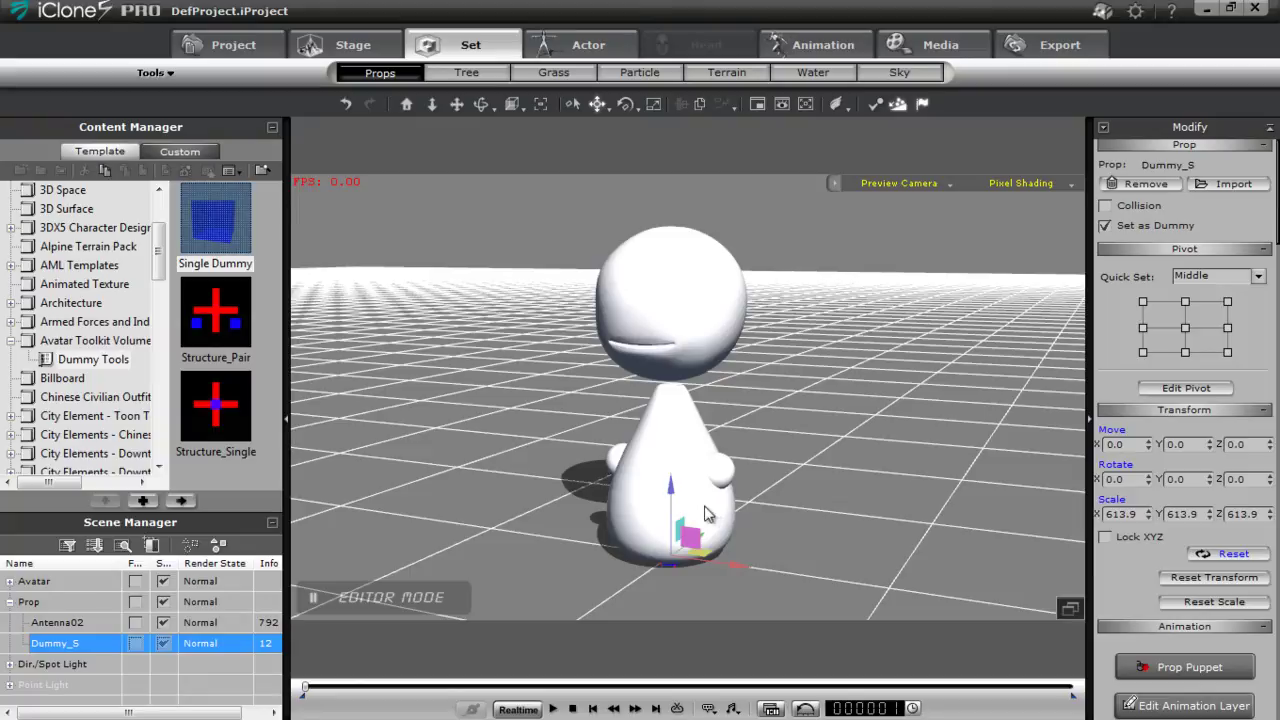
# - Hide the avatar so only the antenna and the dummy show in the viewport
pyautogui.click(164, 581)
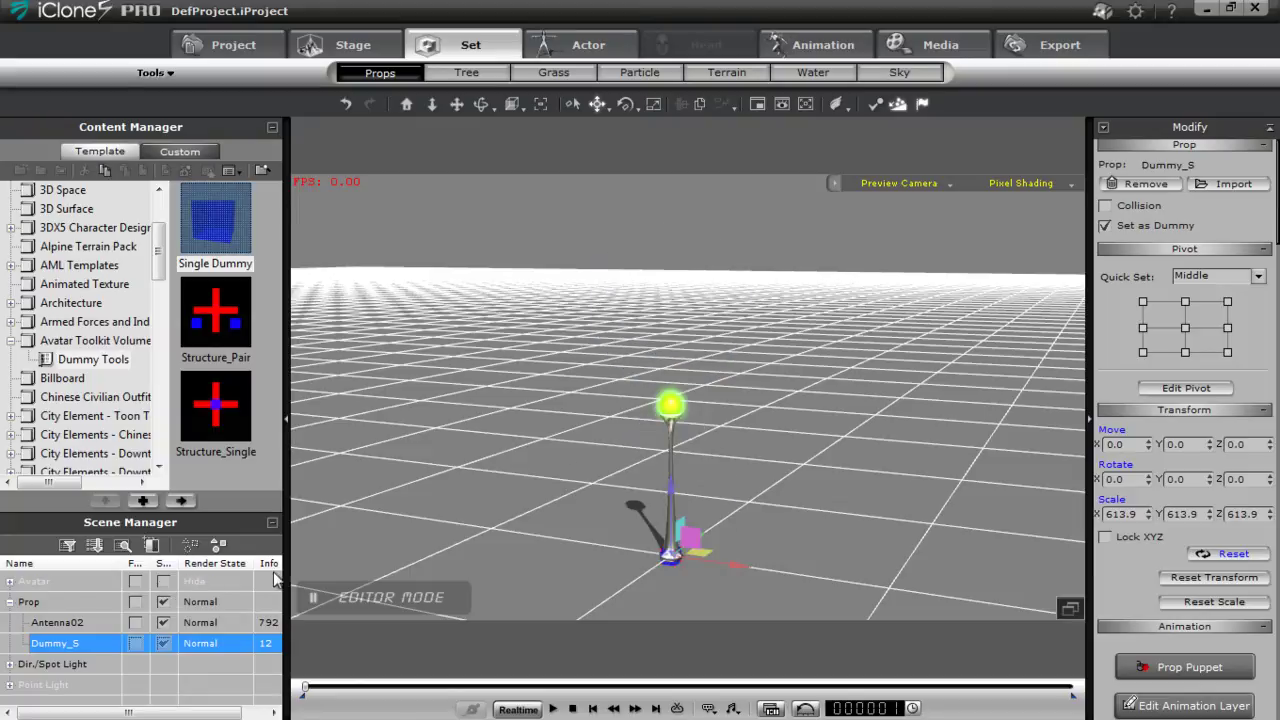
pyautogui.scroll(3, 590, 545)
pyautogui.scroll(5, 651, 517)
pyautogui.moveTo(605, 389); pyautogui.dragTo(586, 471, button='right')
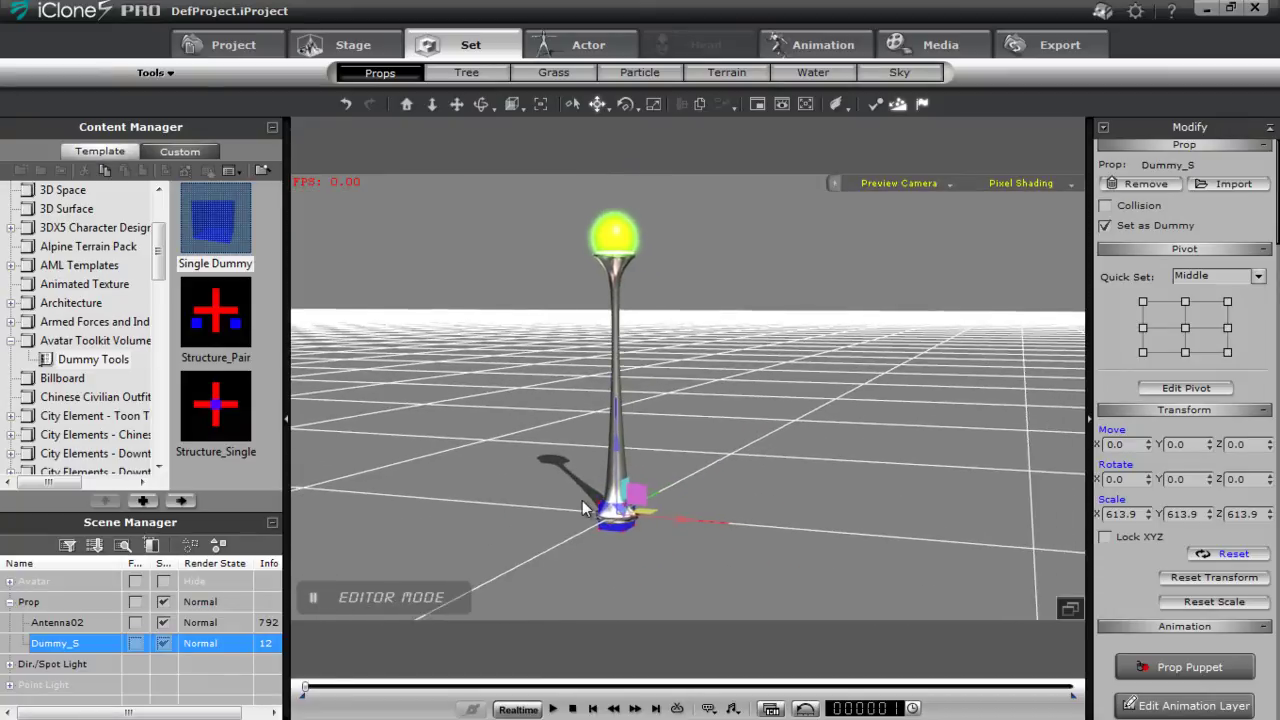
# - Attach the Antenna02 prop to the Dummy_S prop
pyautogui.click(55, 622)
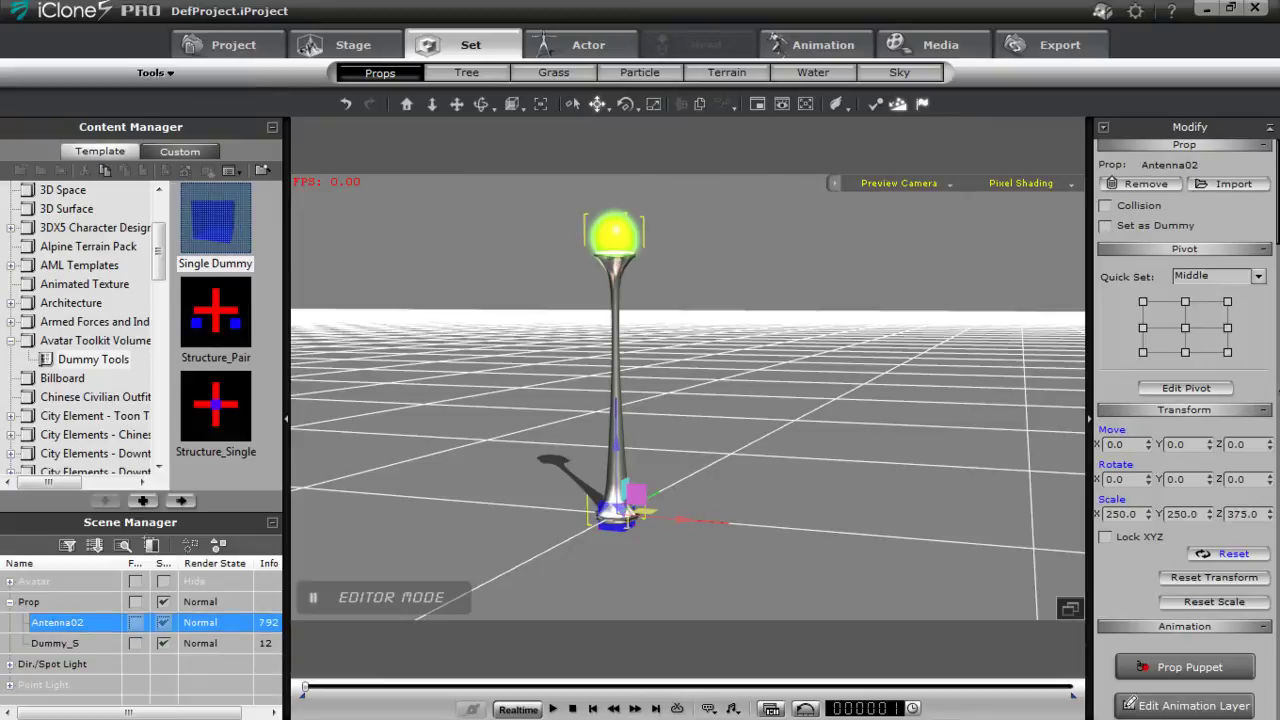
pyautogui.rightClick(609, 247)
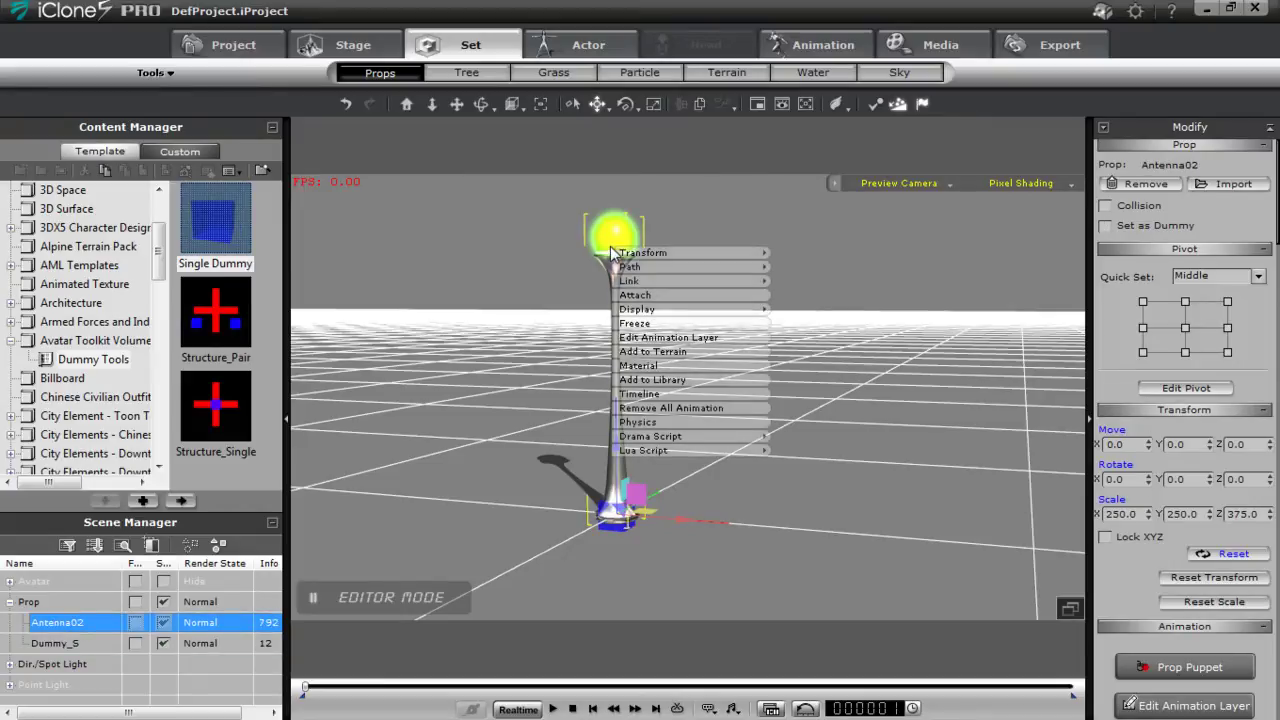
pyautogui.click(662, 297)
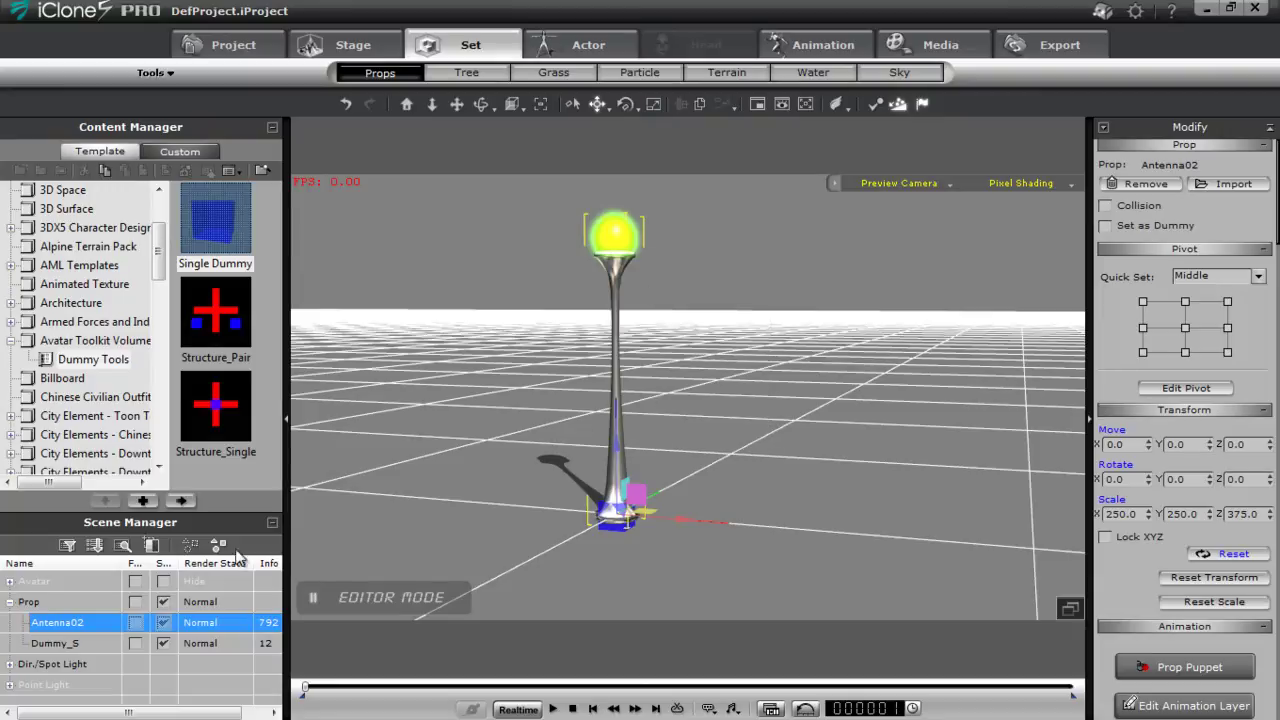
pyautogui.click(53, 644)
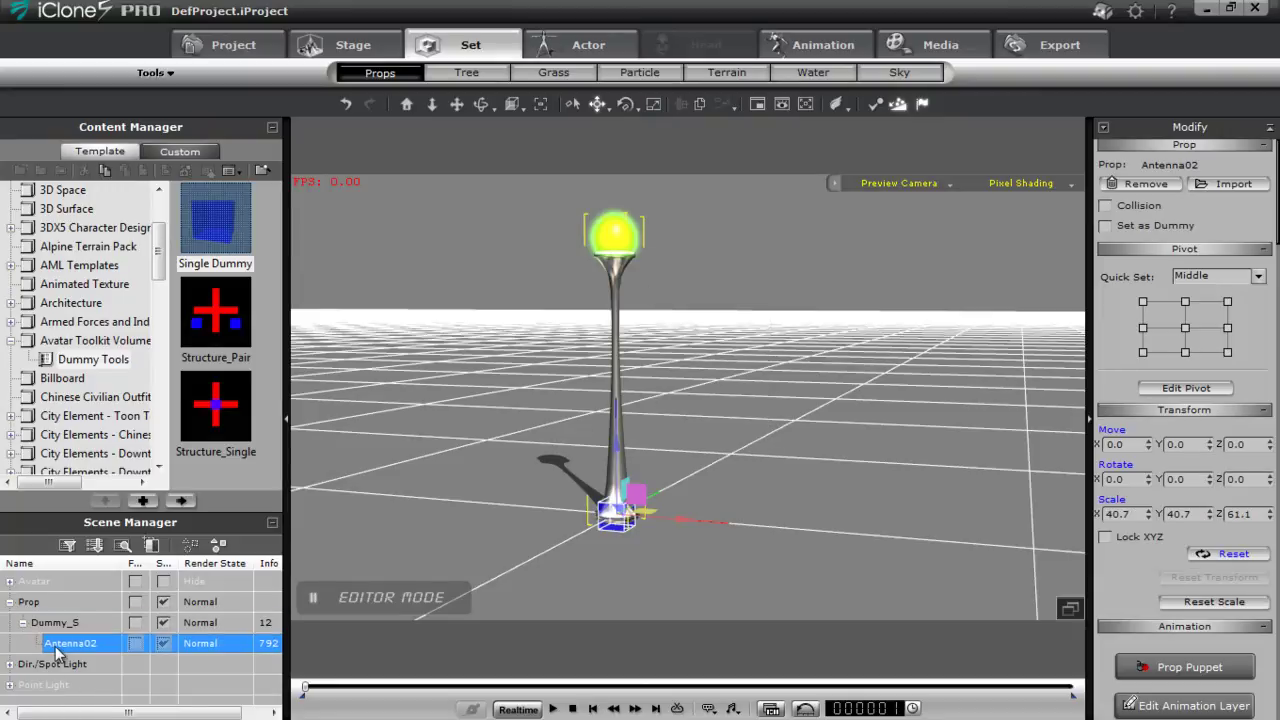
# - Attach the Dummy_S prop, together with its antenna, to the ATBass avatar as an accessory
pyautogui.click(54, 623)
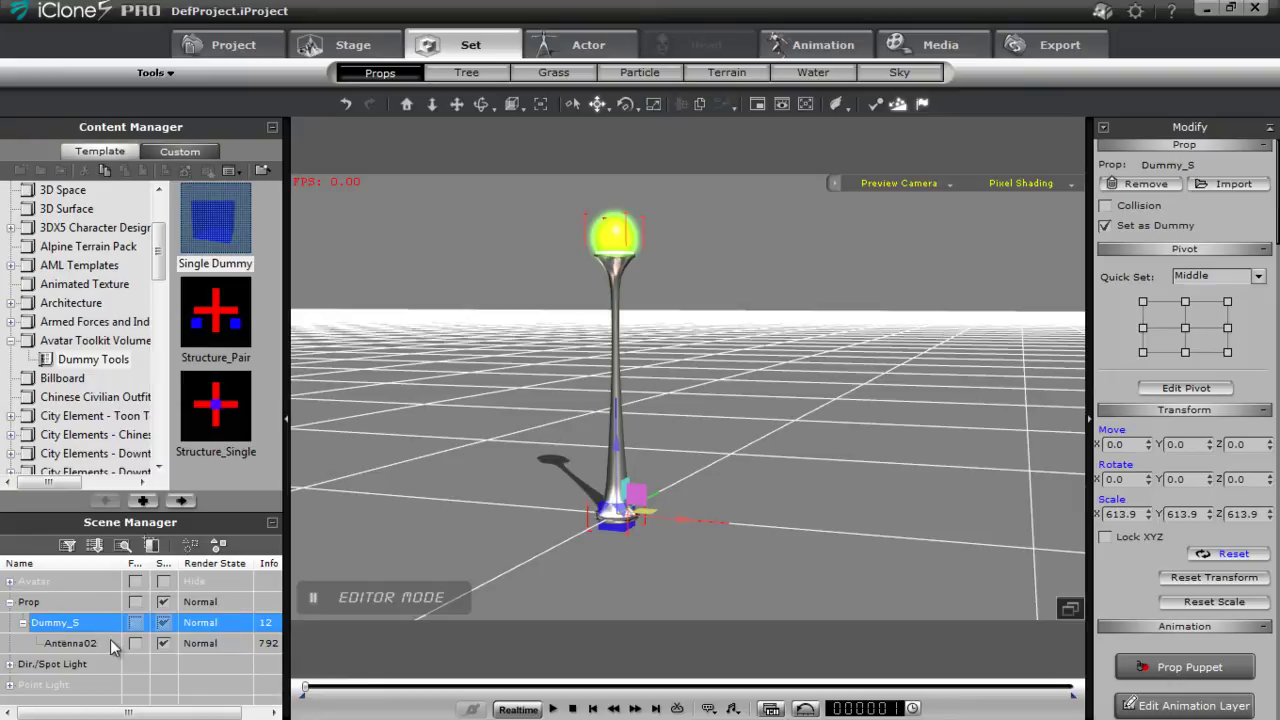
pyautogui.moveTo(548, 463); pyautogui.dragTo(513, 496, button='right')
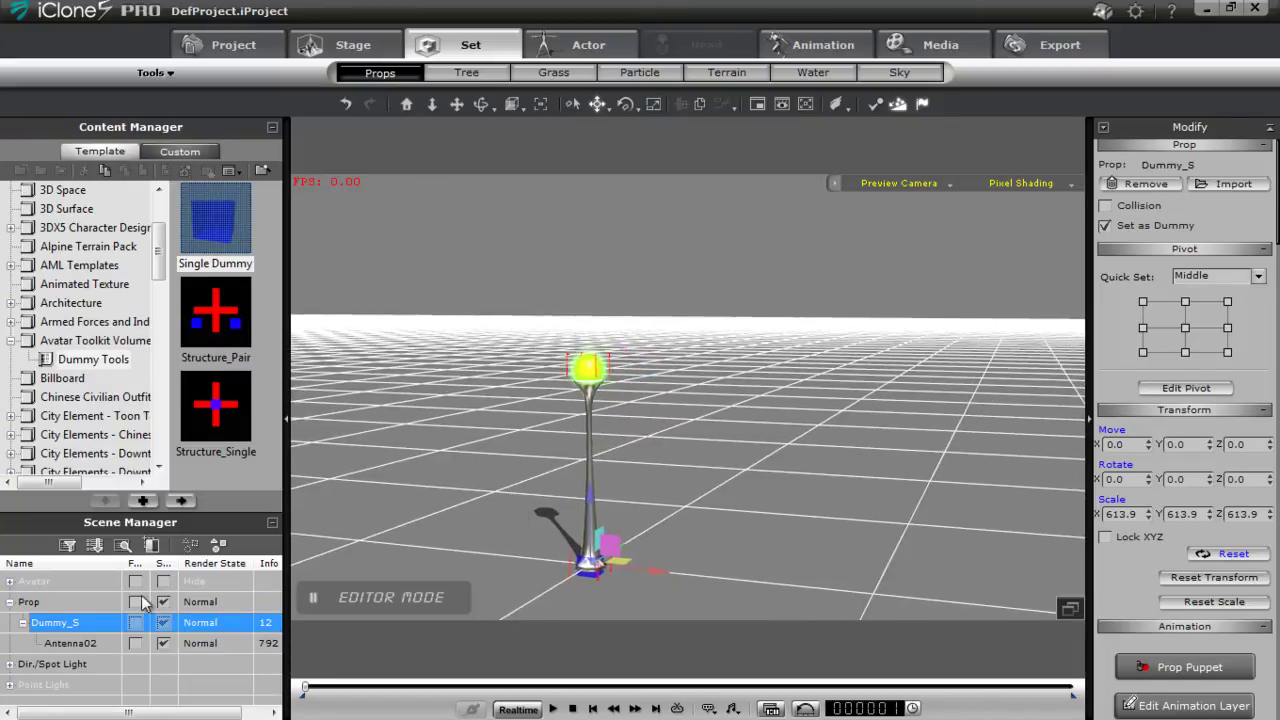
pyautogui.click(9, 581)
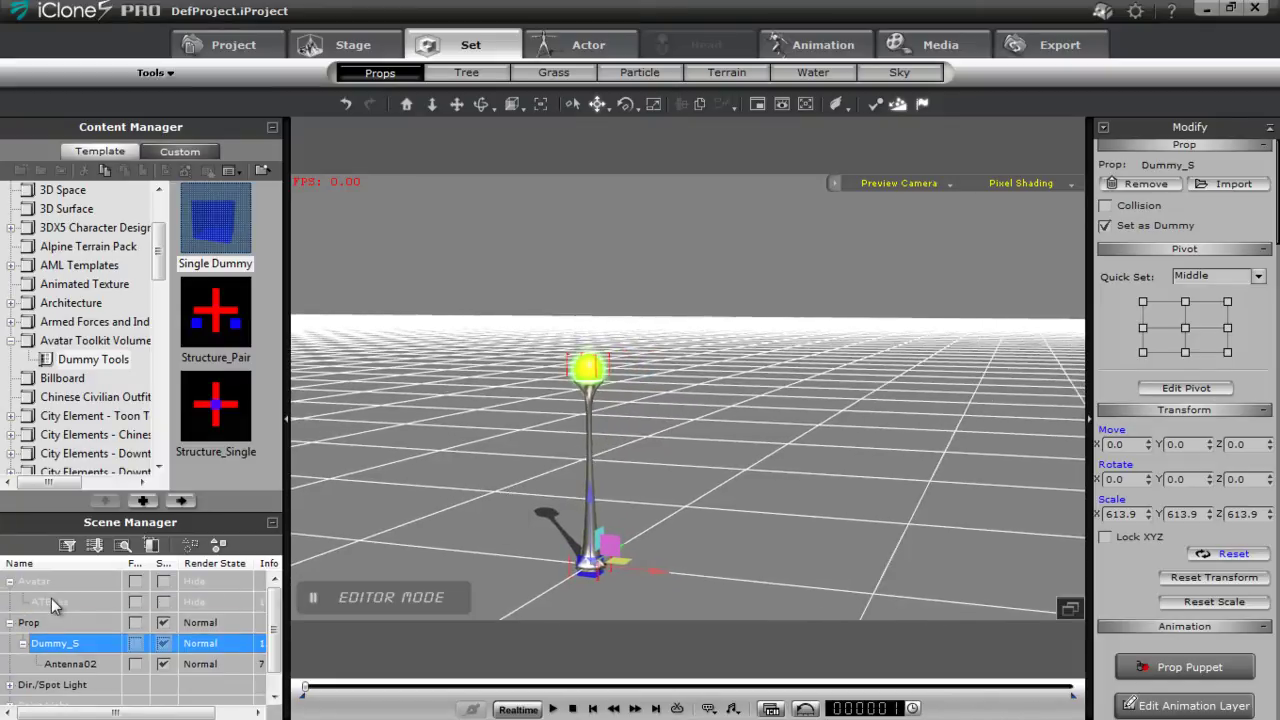
pyautogui.click(57, 600)
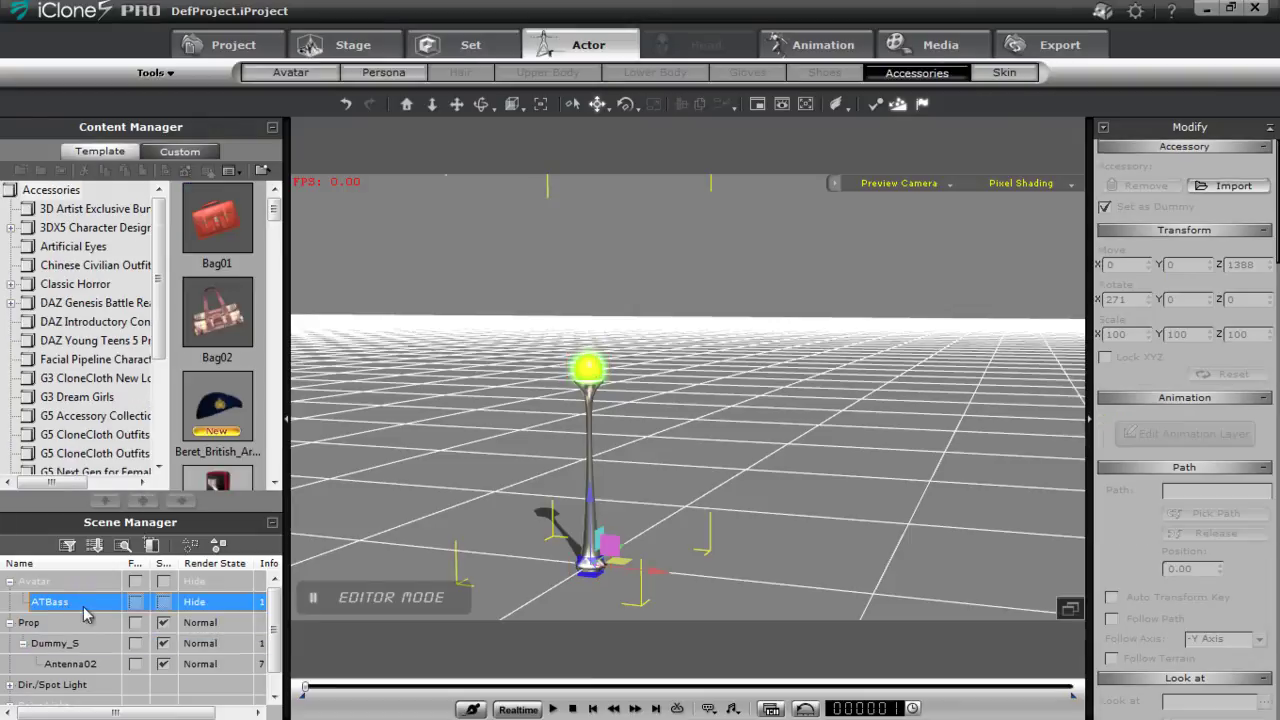
pyautogui.click(84, 645)
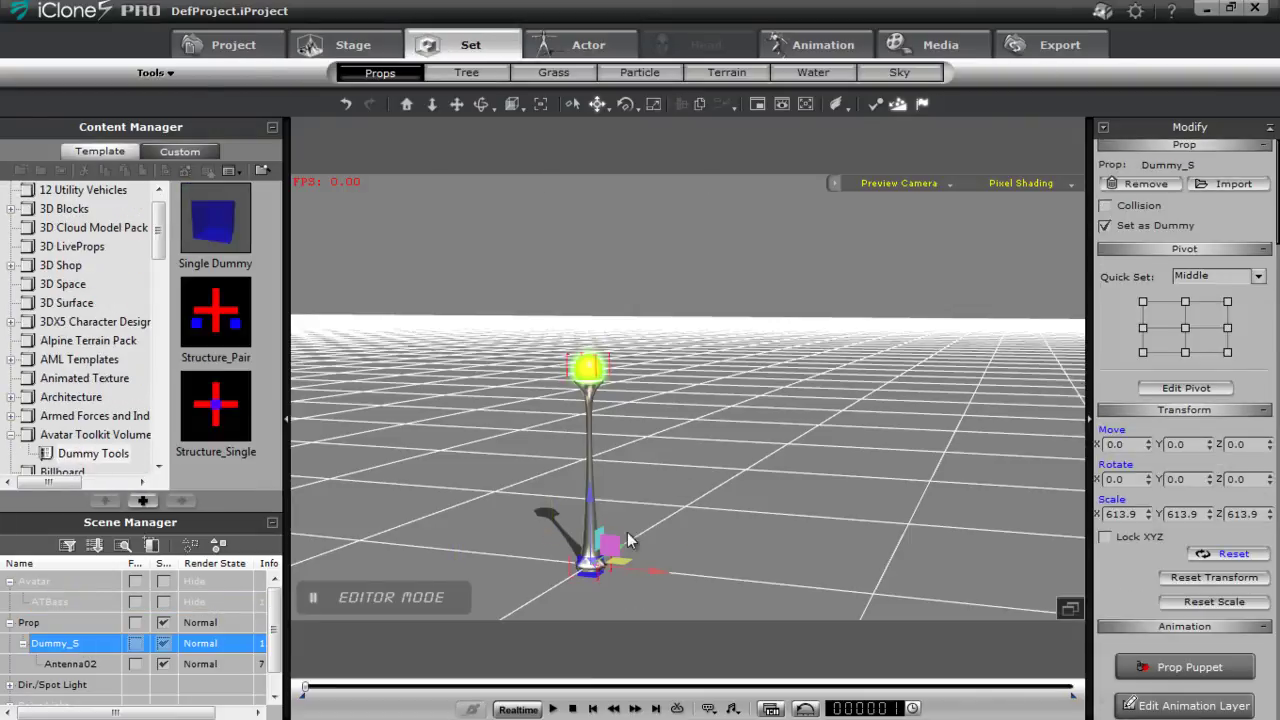
pyautogui.rightClick(590, 370)
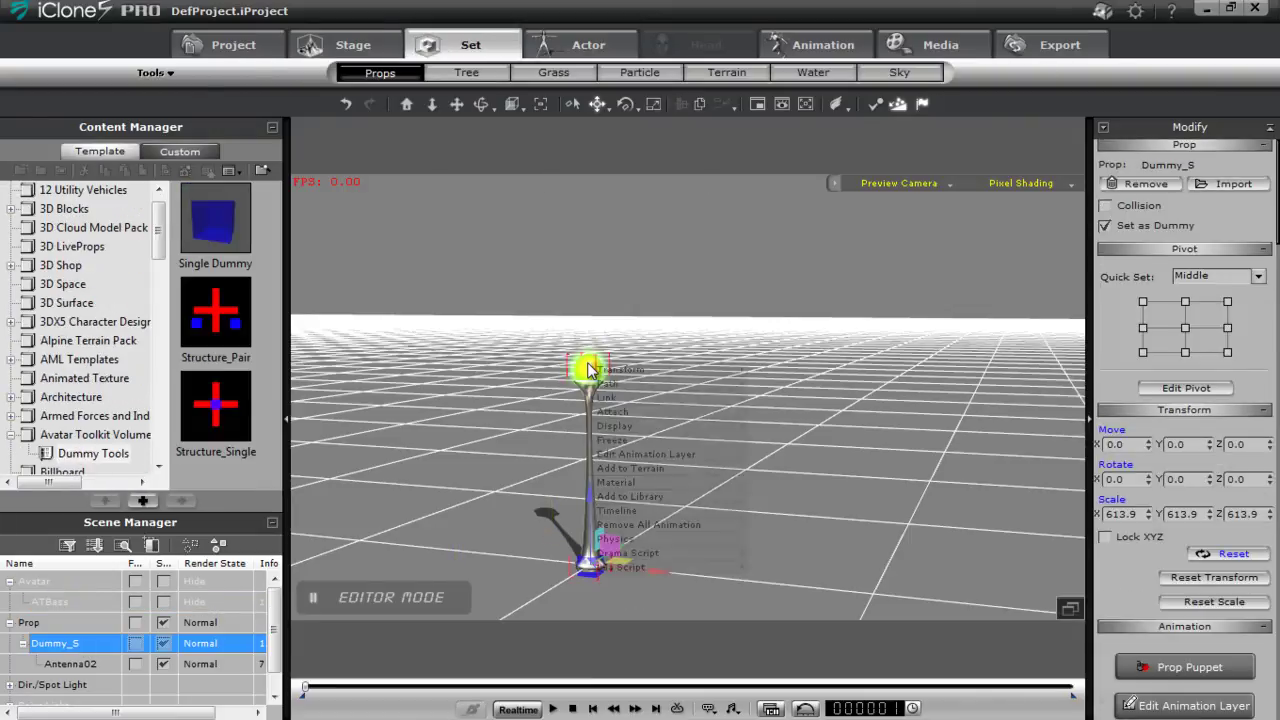
pyautogui.click(625, 409)
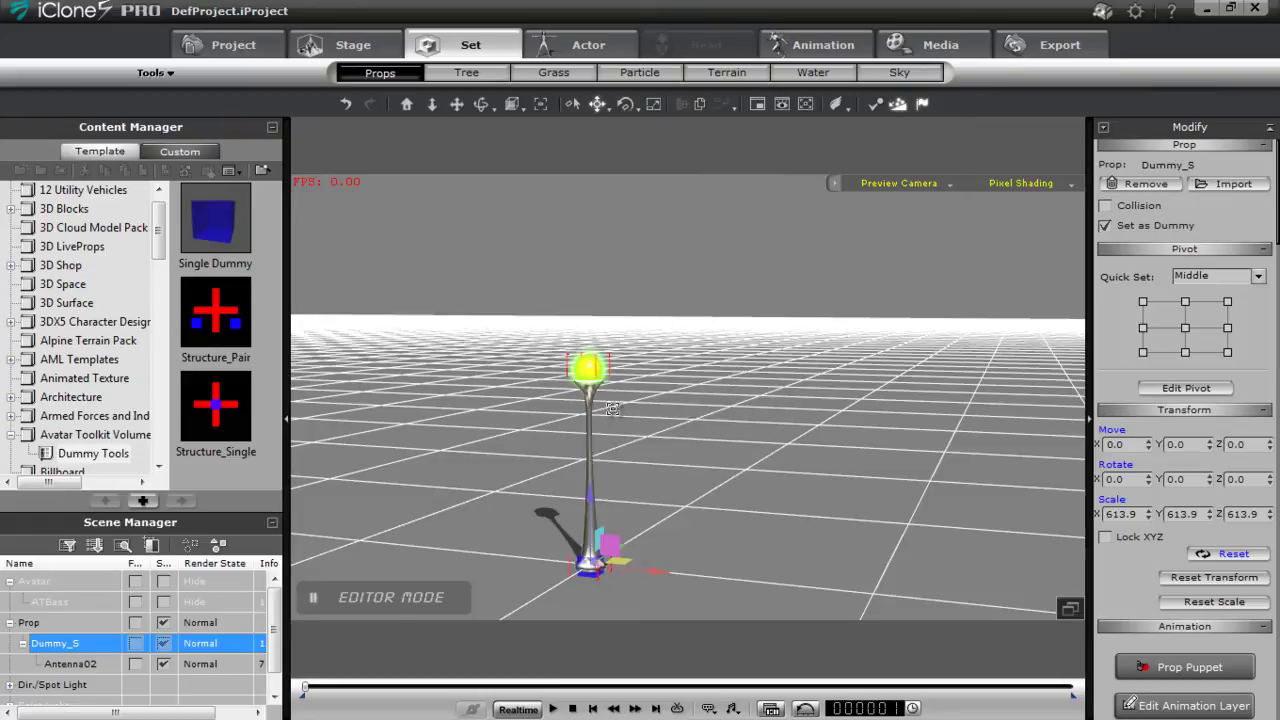
pyautogui.click(60, 602)
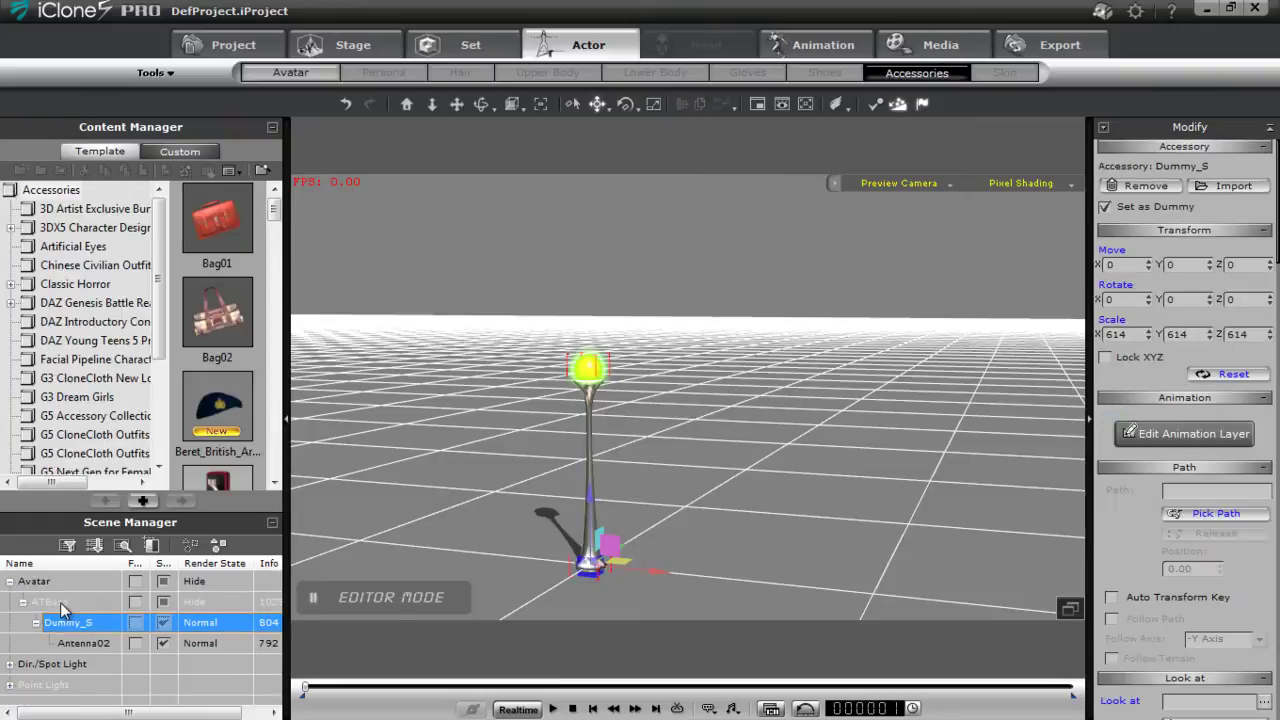
# - Show the ATBass avatar again and raise the Dummy_S accessory onto its head, to about Z 1340
pyautogui.click(166, 602)
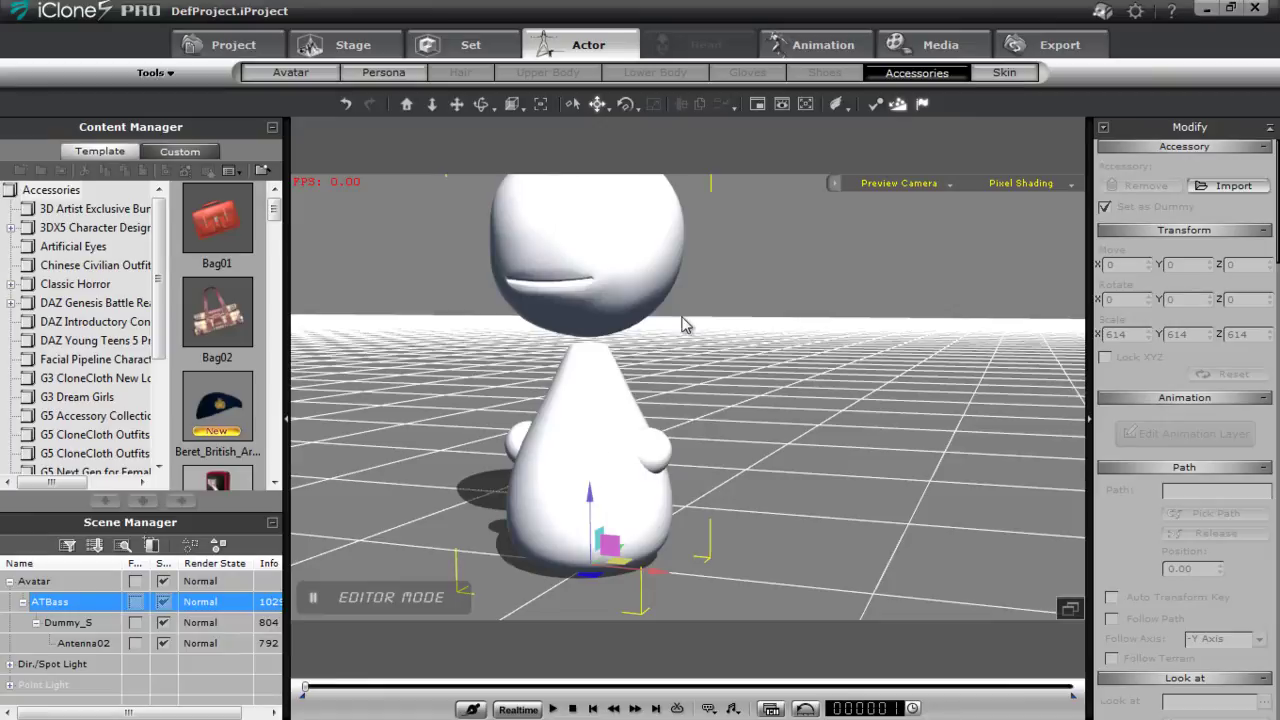
pyautogui.press('z')
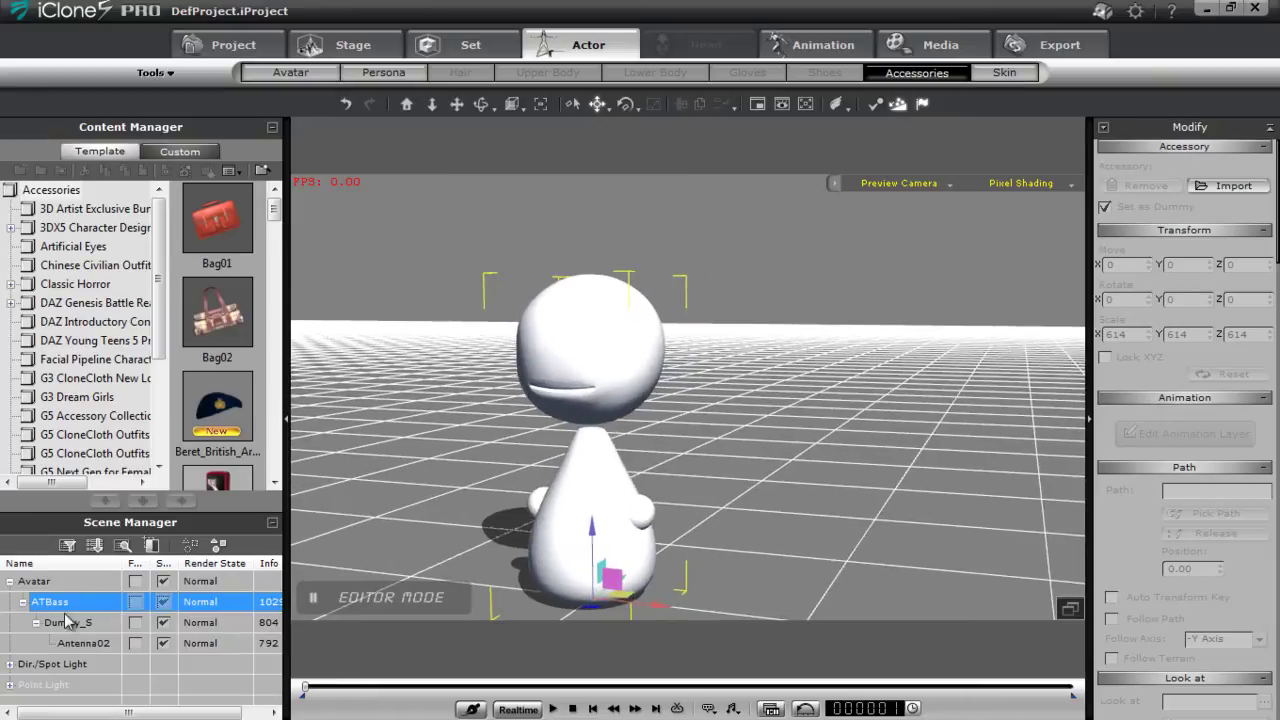
pyautogui.click(82, 624)
pyautogui.moveTo(591, 526); pyautogui.dragTo(673, 232)
pyautogui.moveTo(600, 357); pyautogui.dragTo(644, 414, button='right')
pyautogui.moveTo(644, 414); pyautogui.dragTo(683, 430, button='middle')
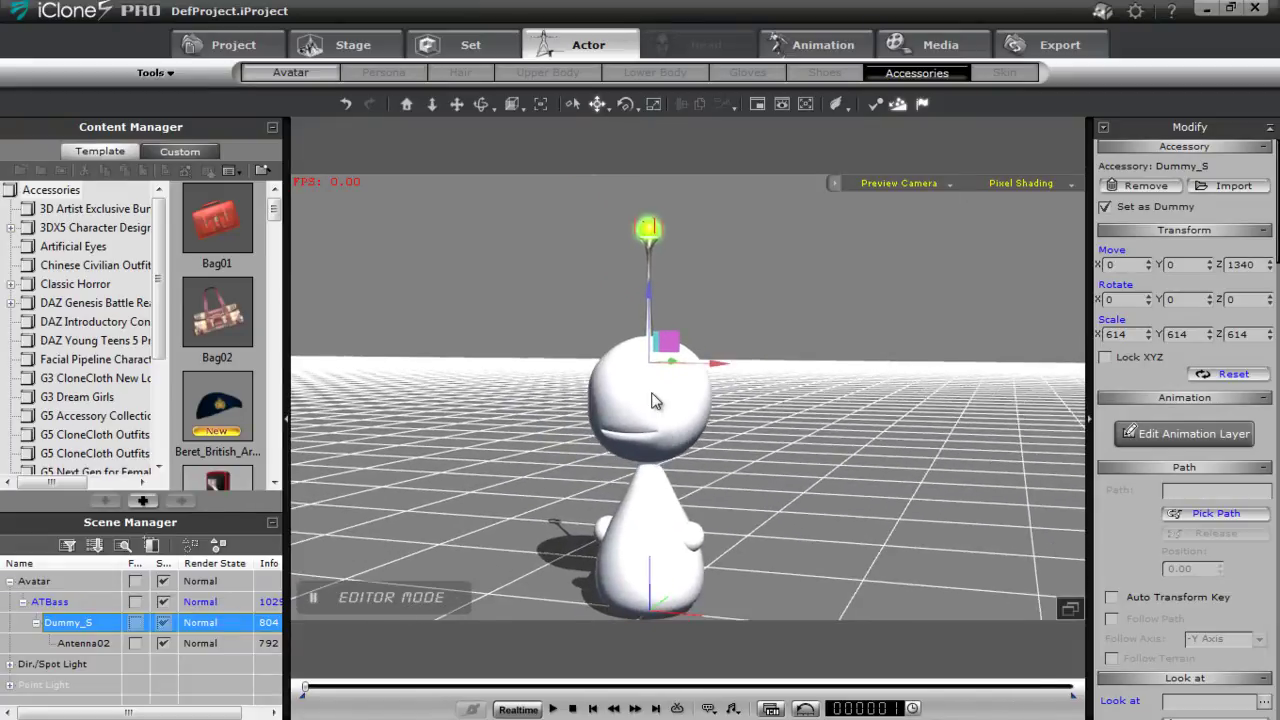
# - Add the Avatar Builder and Avatar Controller props from the Avatar Toolkit folder and place the controller window beside the avatar
pyautogui.click(484, 48)
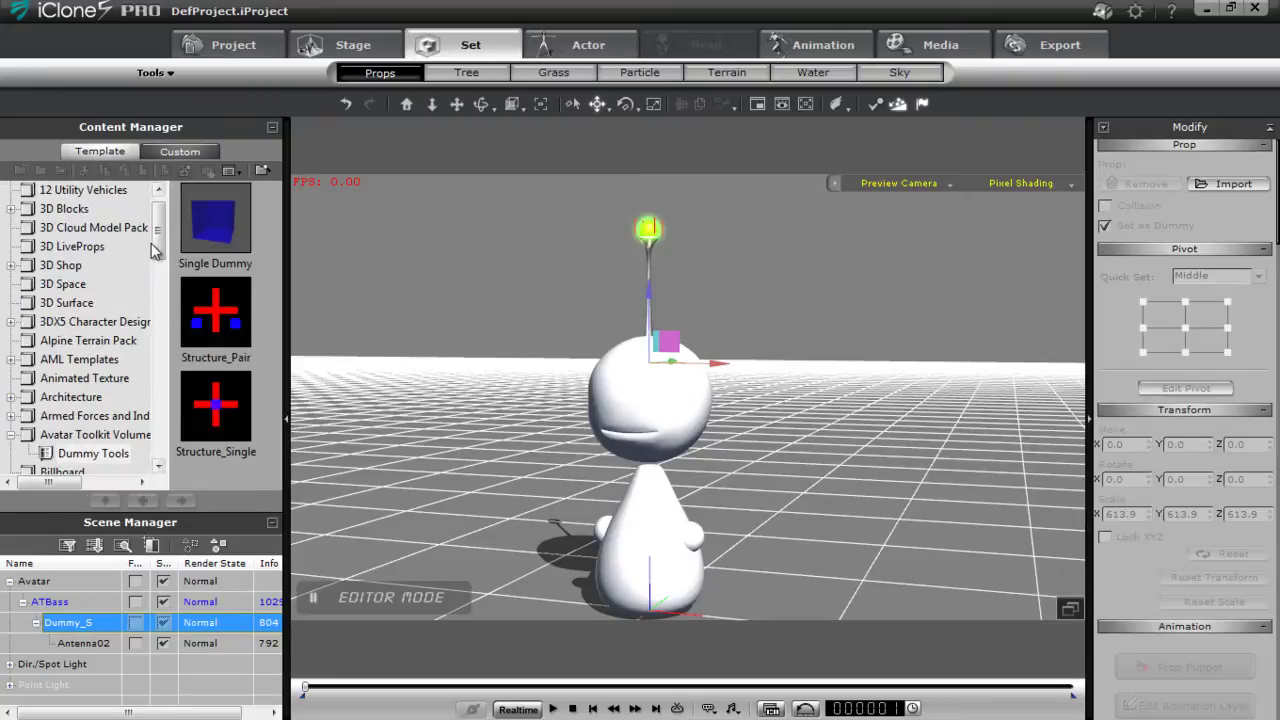
pyautogui.scroll(-3, 165, 272)
pyautogui.scroll(-2, 165, 272)
pyautogui.click(95, 228)
pyautogui.moveTo(237, 241); pyautogui.dragTo(428, 556)
pyautogui.moveTo(215, 315); pyautogui.dragTo(355, 575)
pyautogui.moveTo(406, 236); pyautogui.dragTo(985, 210)
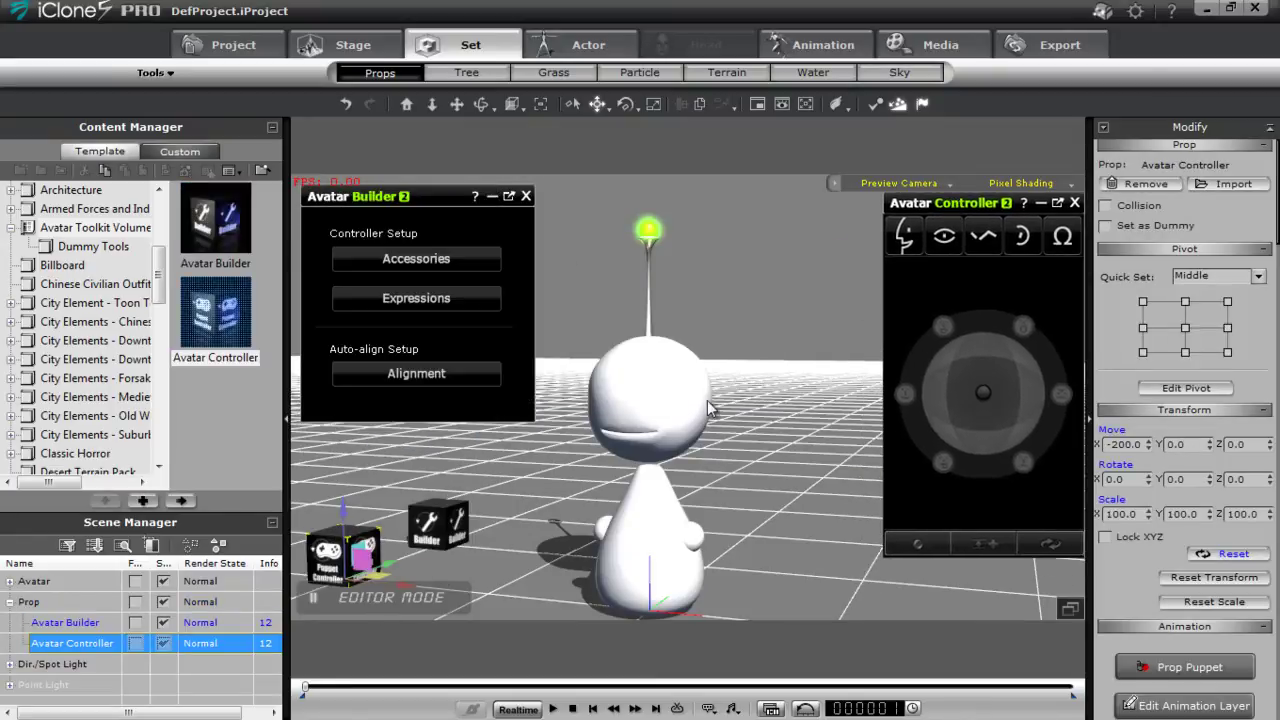
# - Start the accessory controller setup in Avatar Builder with Dummy_S as the target accessory
pyautogui.scroll(-5, 685, 547)
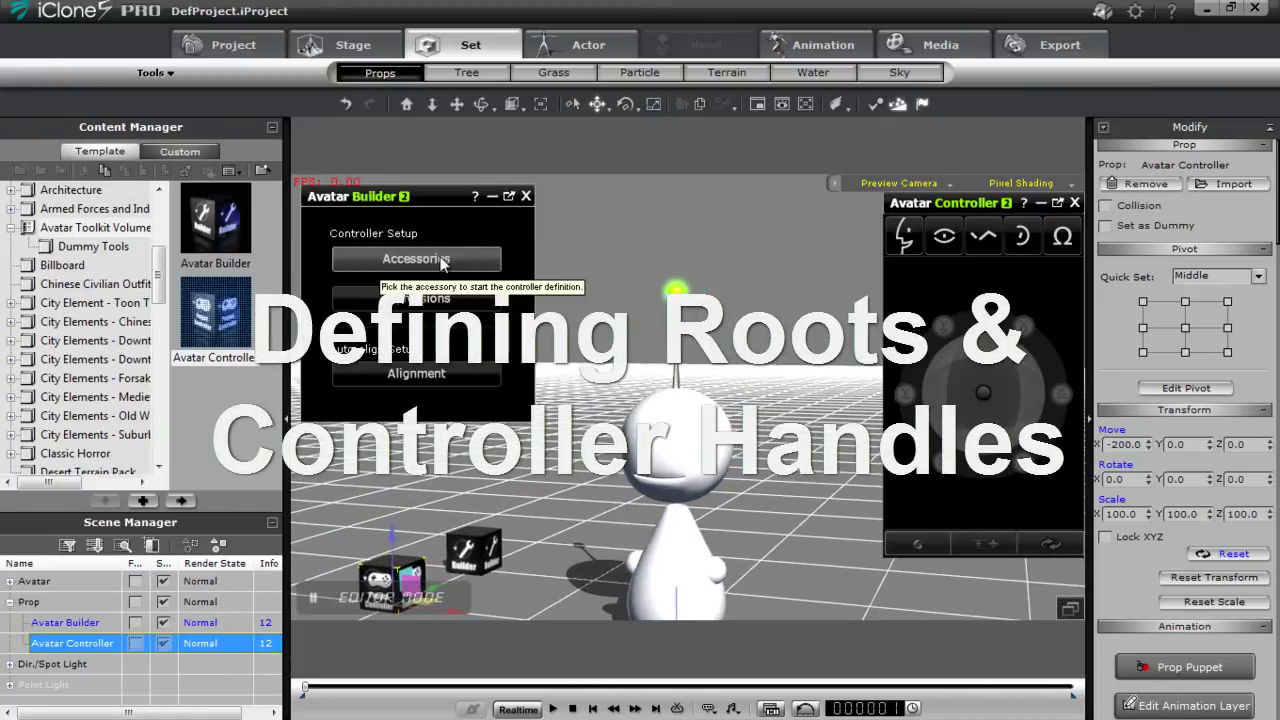
pyautogui.click(430, 260)
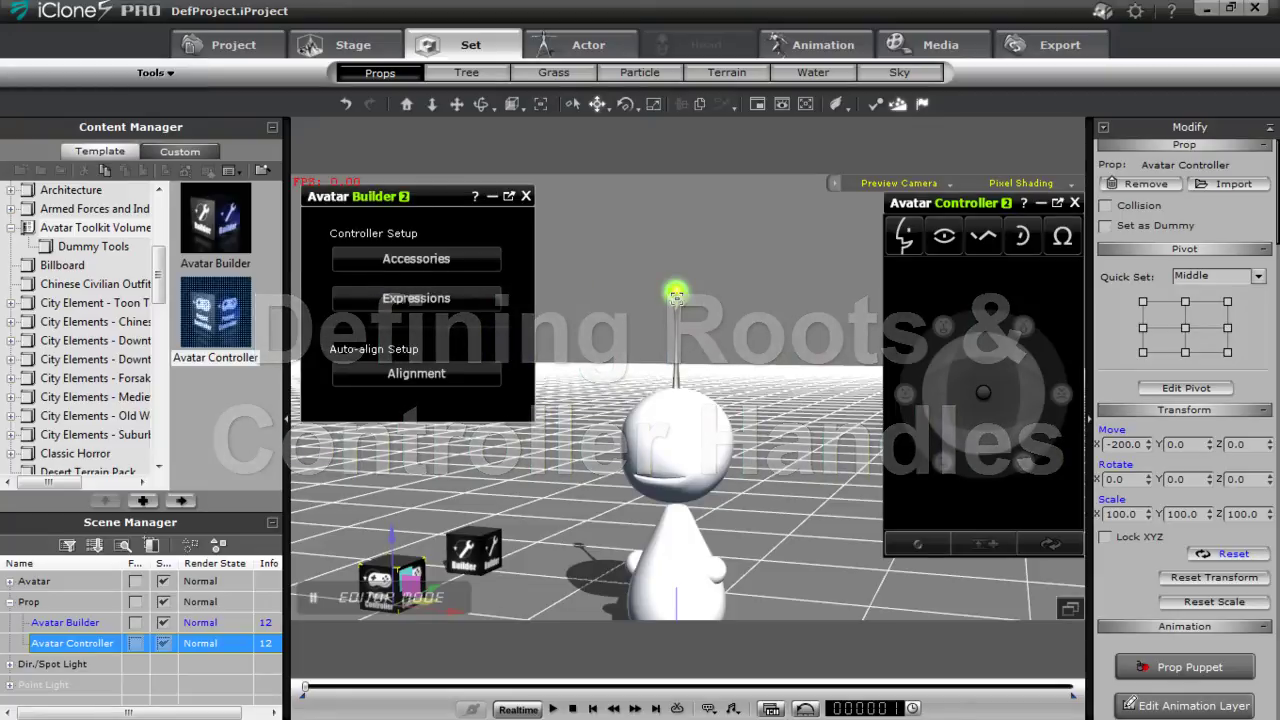
pyautogui.click(10, 582)
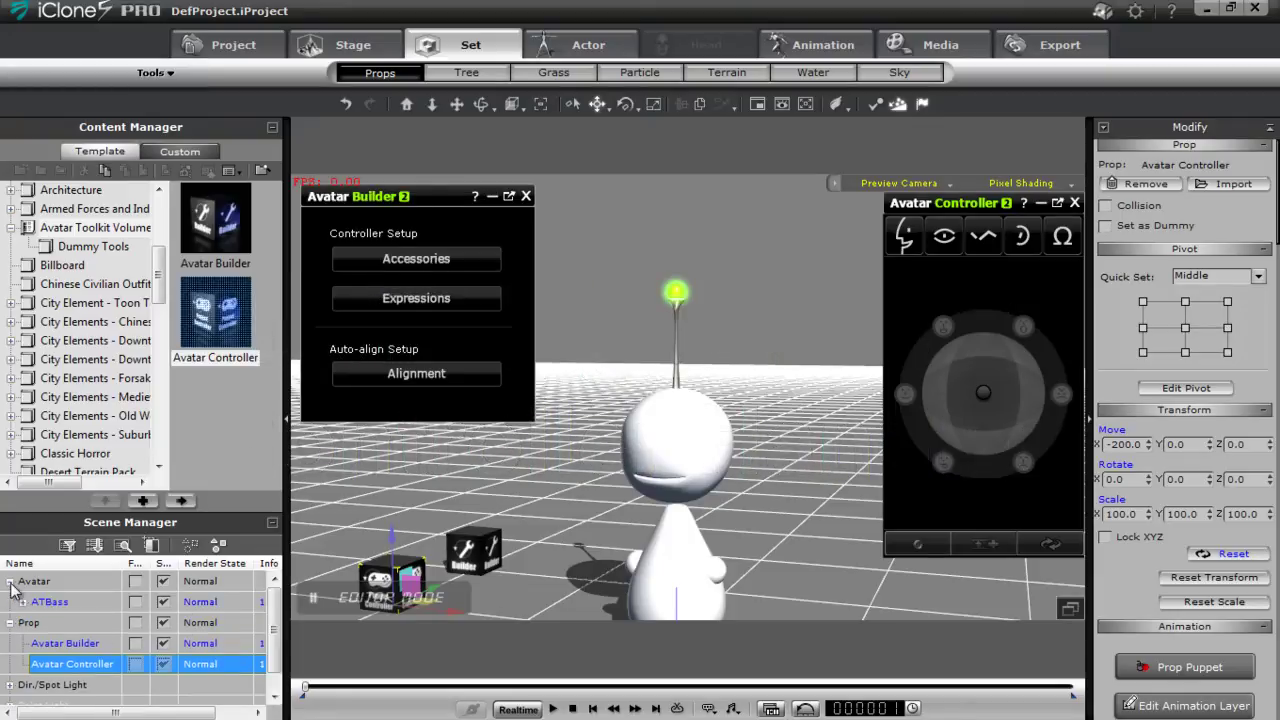
pyautogui.click(22, 602)
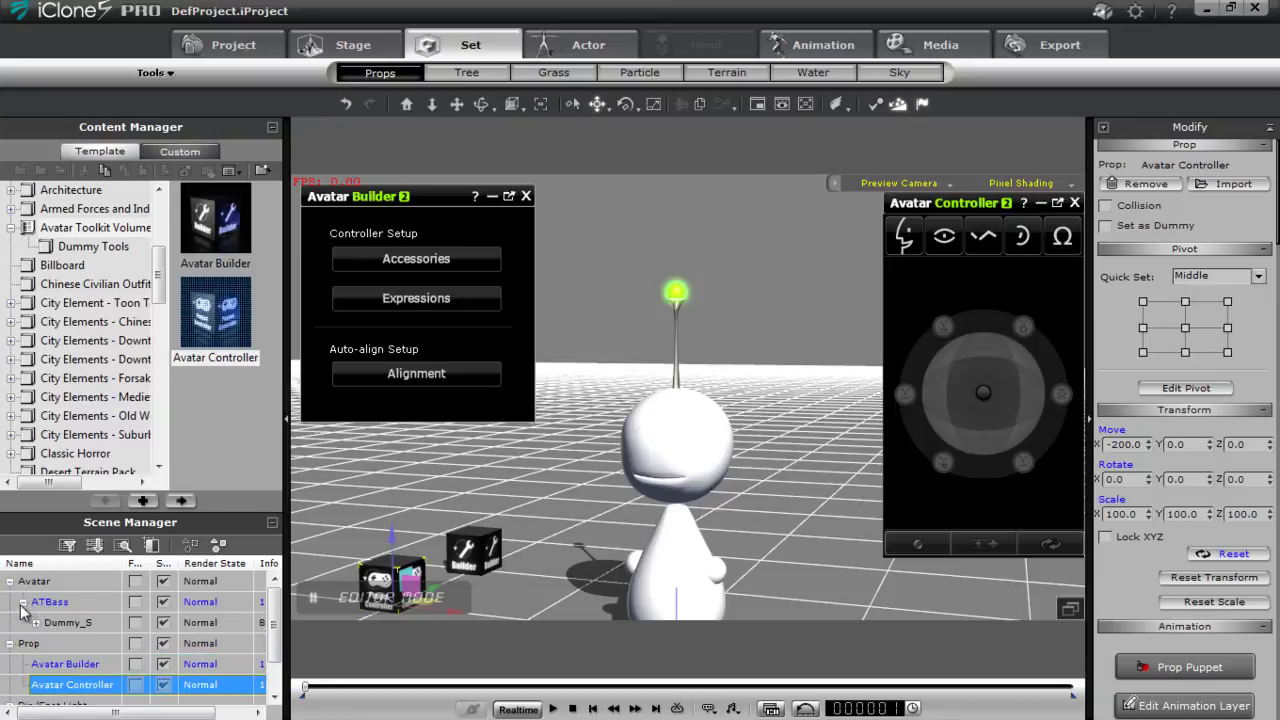
pyautogui.click(68, 623)
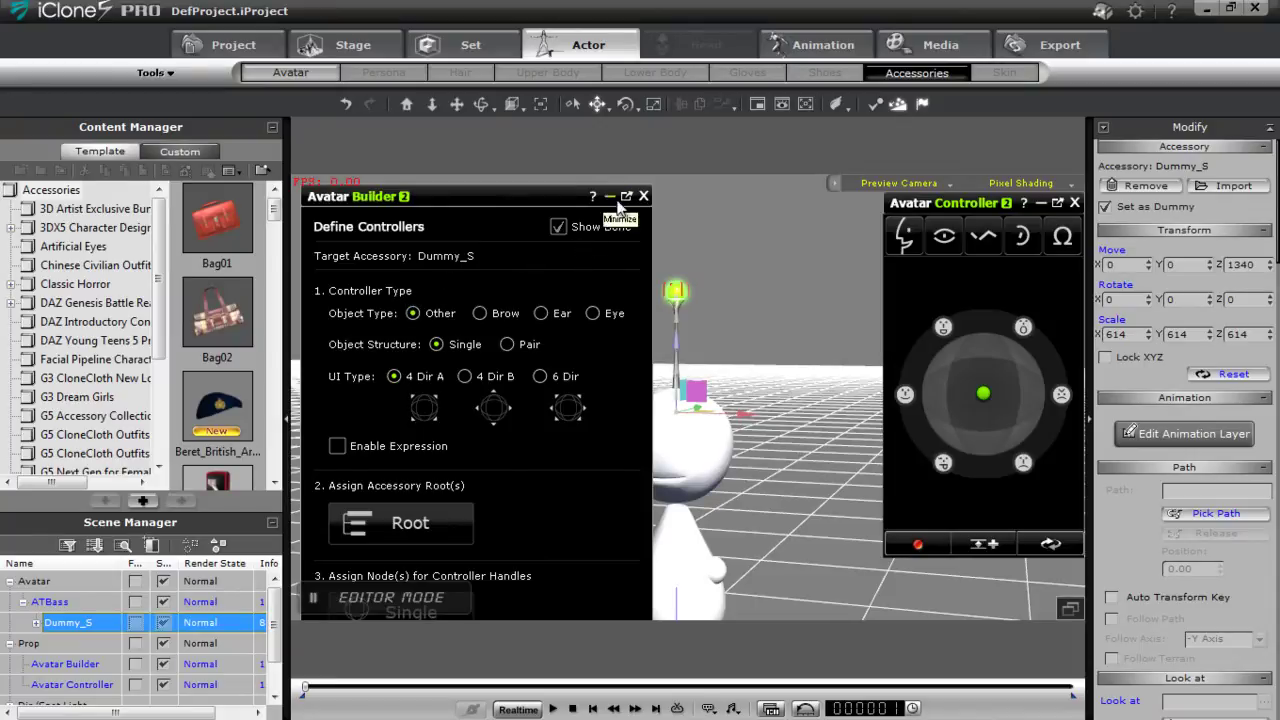
# - Move the Avatar Builder window clear of the antenna and switch Avatar Controller to its accessory controls
pyautogui.moveTo(584, 199); pyautogui.dragTo(293, 22)
pyautogui.scroll(5, 638, 497)
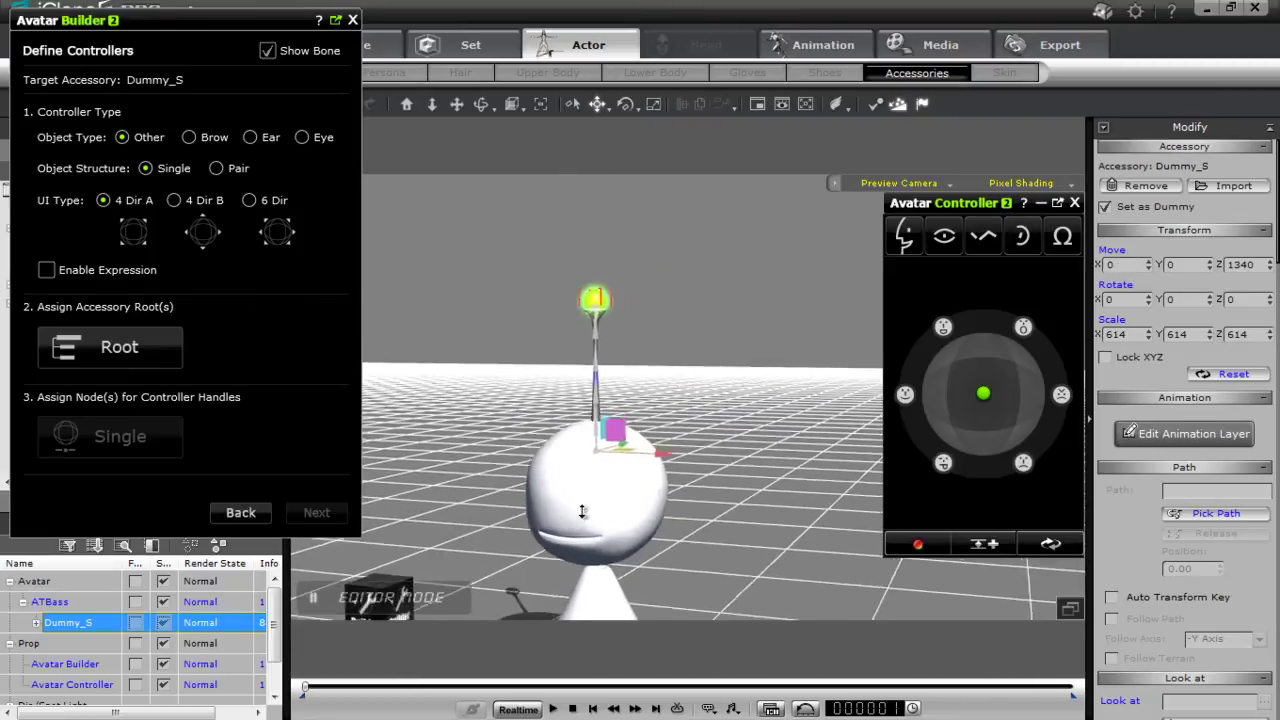
pyautogui.scroll(5, 581, 517)
pyautogui.moveTo(649, 470); pyautogui.dragTo(591, 378, button='middle')
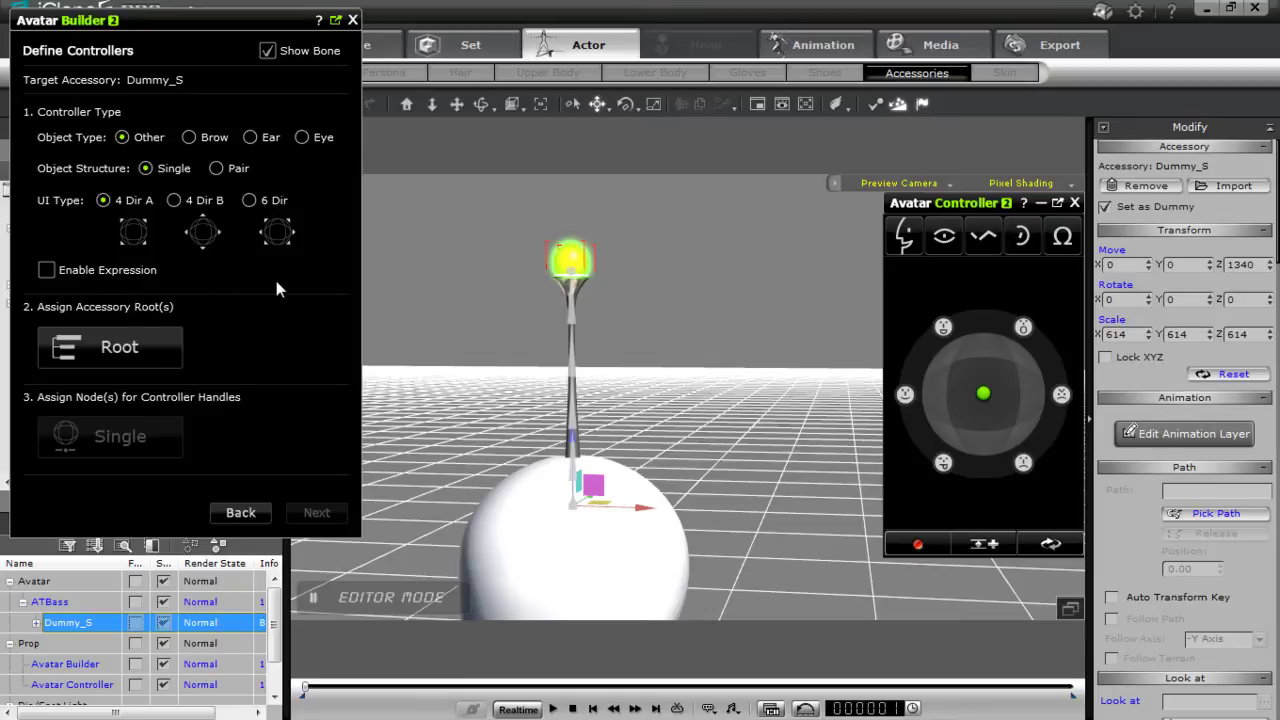
pyautogui.click(1062, 236)
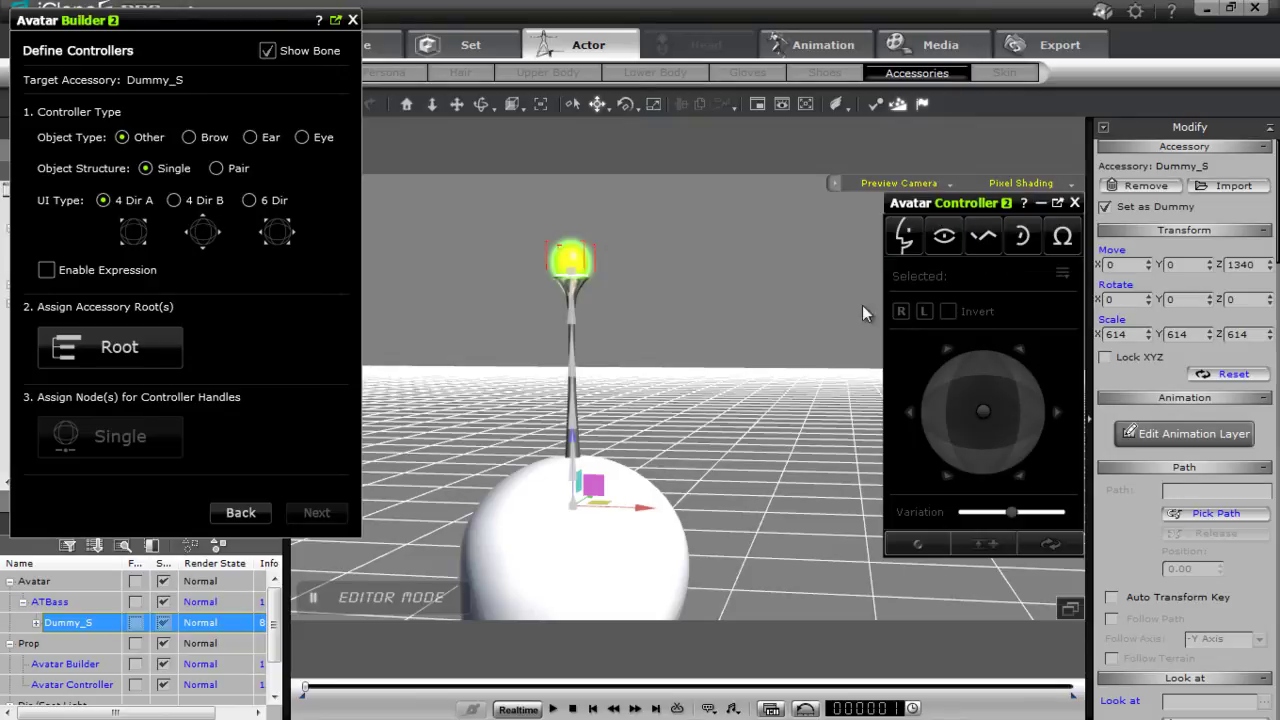
# - Assign Antenna02 as the accessory root in the controller definition
pyautogui.click(117, 348)
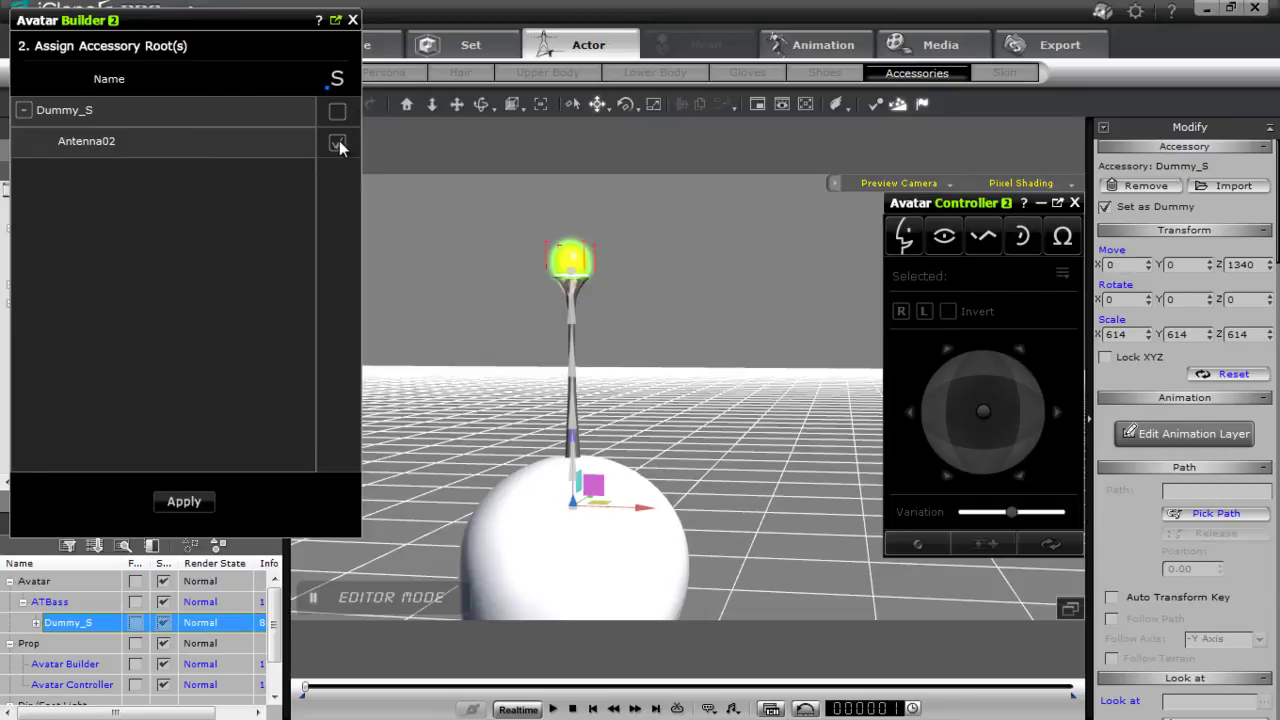
pyautogui.click(190, 502)
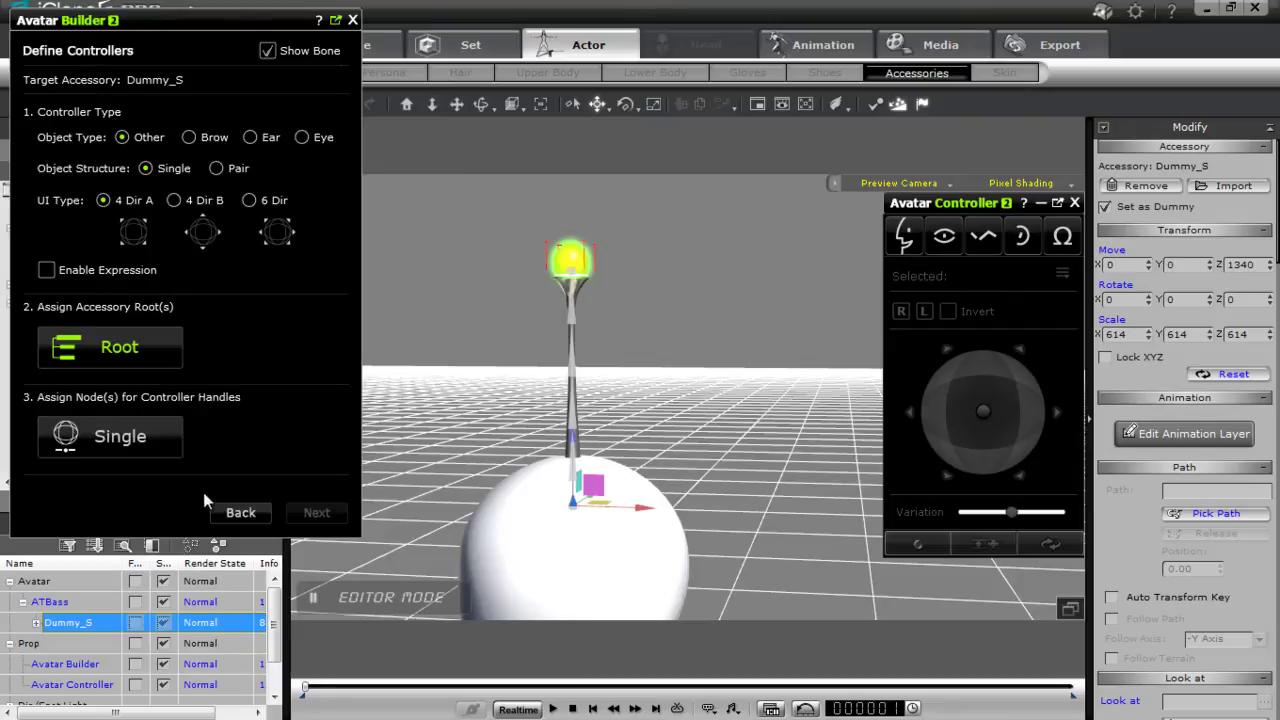
# - Reassign the accessory root to Dummy_S in place of Antenna02 and apply the change
pyautogui.click(122, 436)
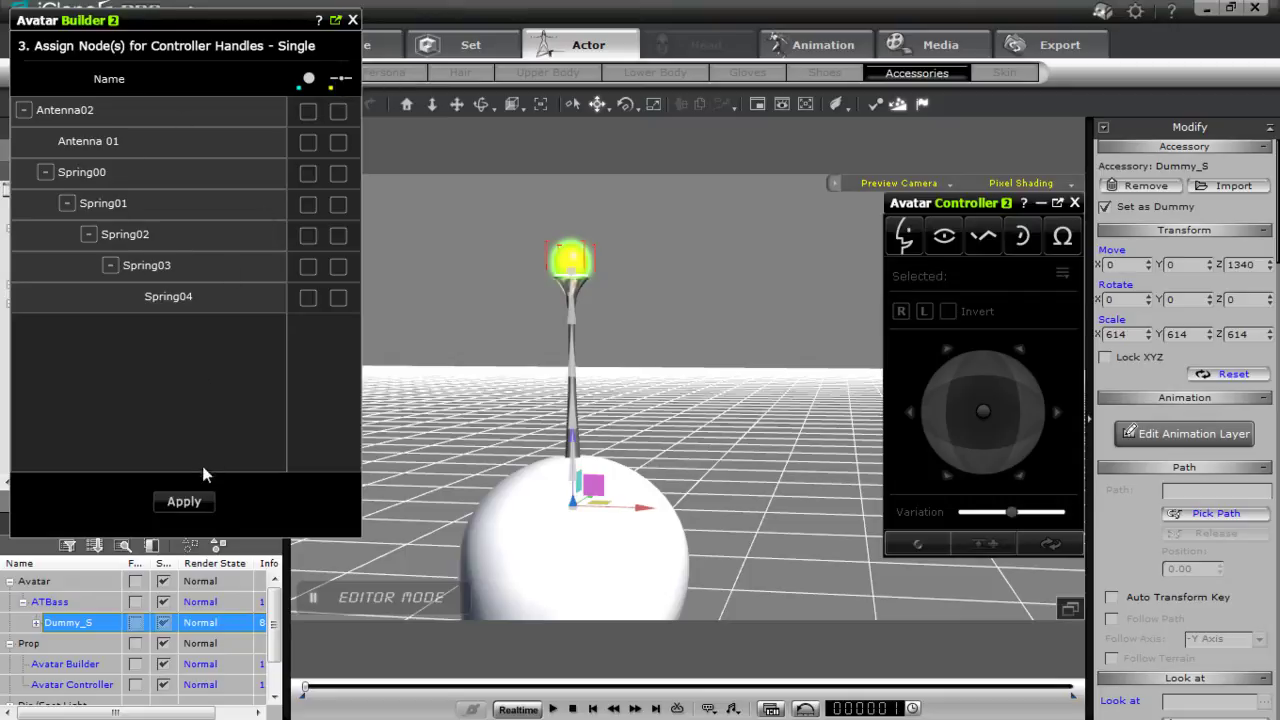
pyautogui.click(190, 503)
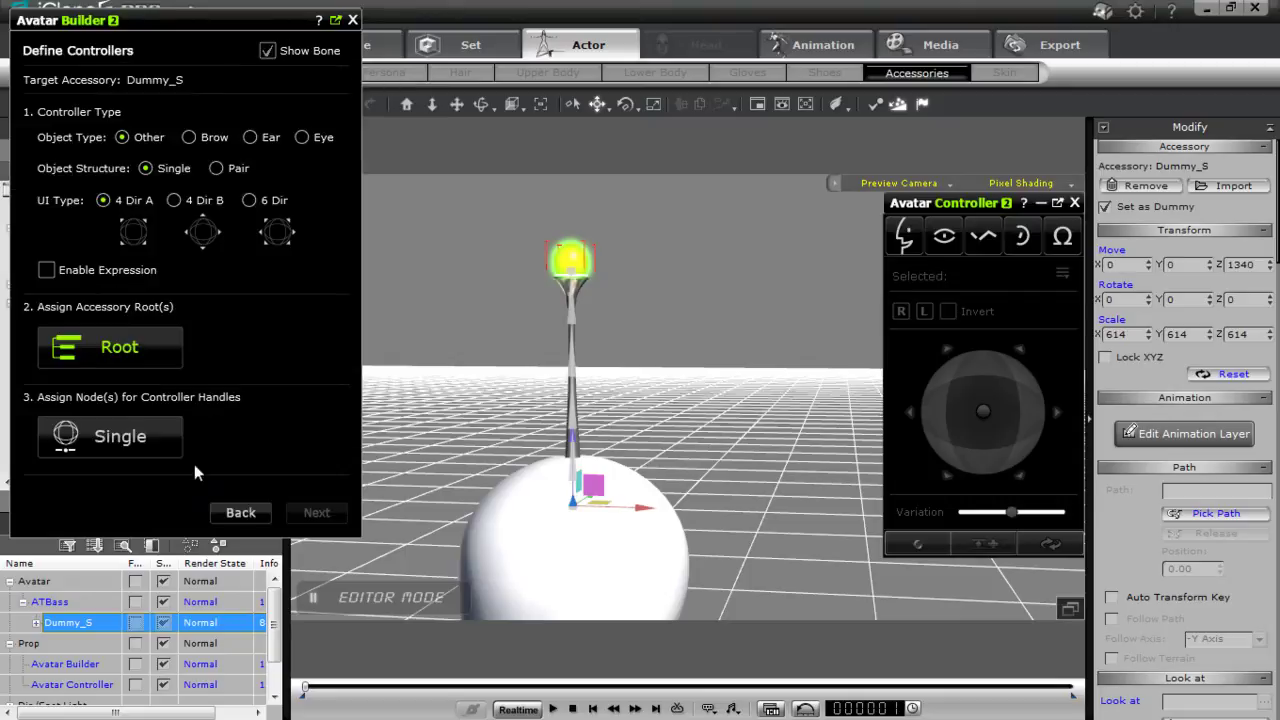
pyautogui.click(107, 355)
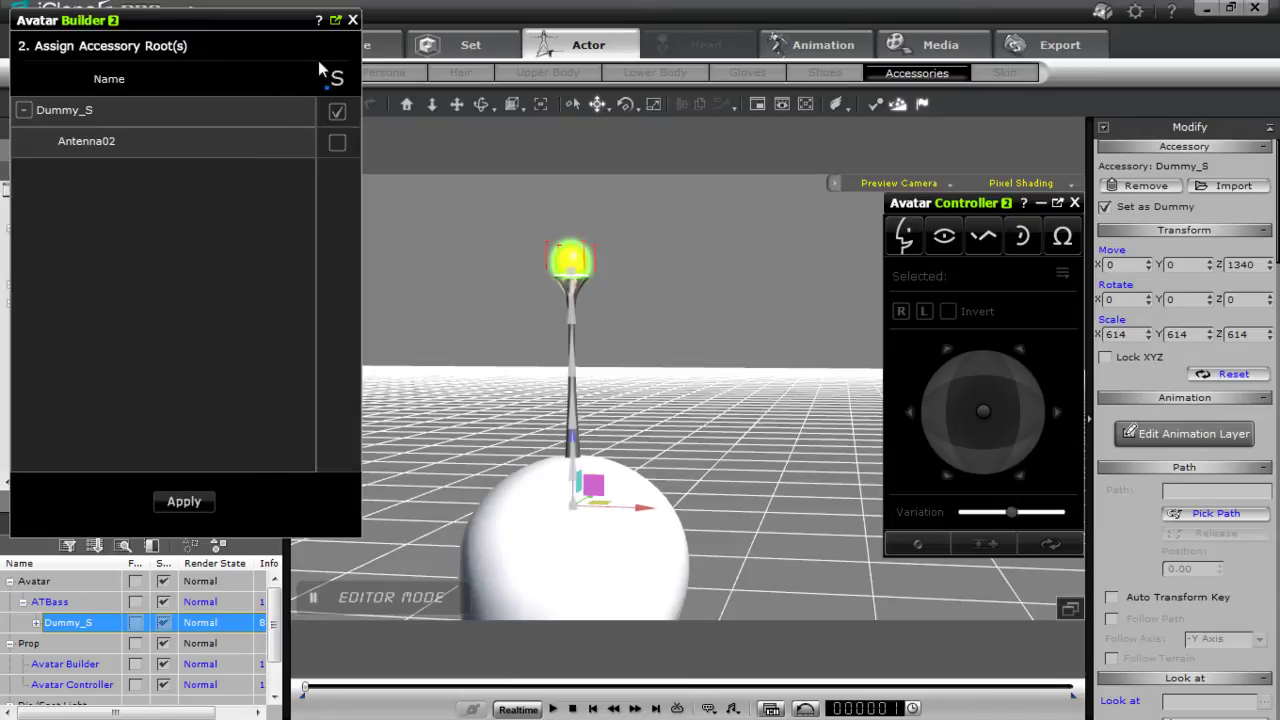
pyautogui.click(182, 503)
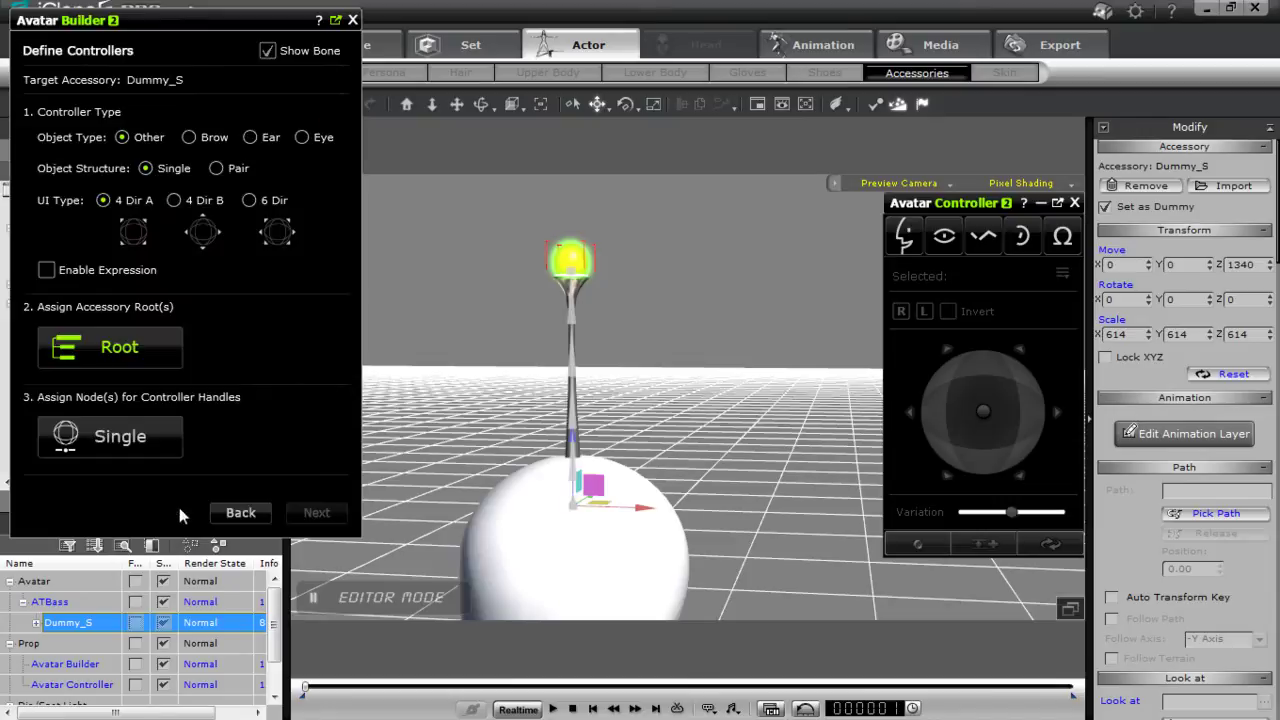
# - Assign Dummy_S as the node for the variation slider in the Single controller handle setup
pyautogui.click(152, 430)
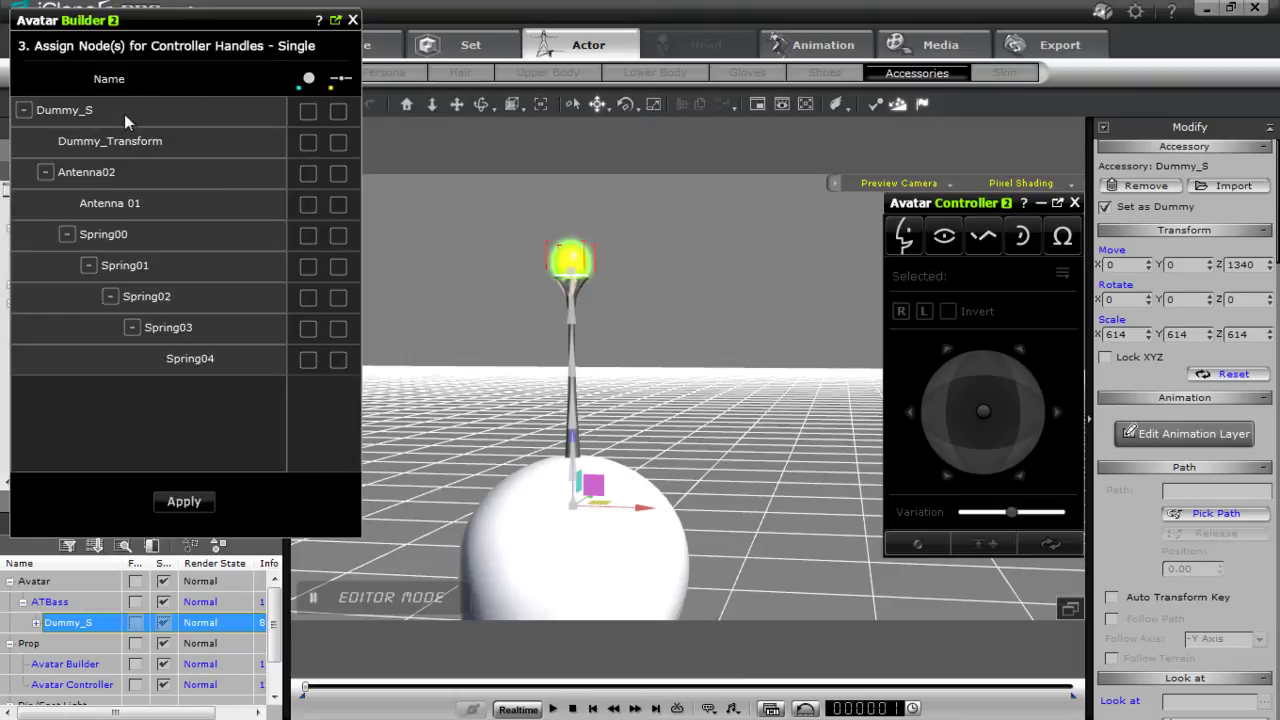
pyautogui.click(339, 111)
pyautogui.scroll(2, 564, 533)
pyautogui.scroll(2, 564, 533)
pyautogui.scroll(2, 614, 494)
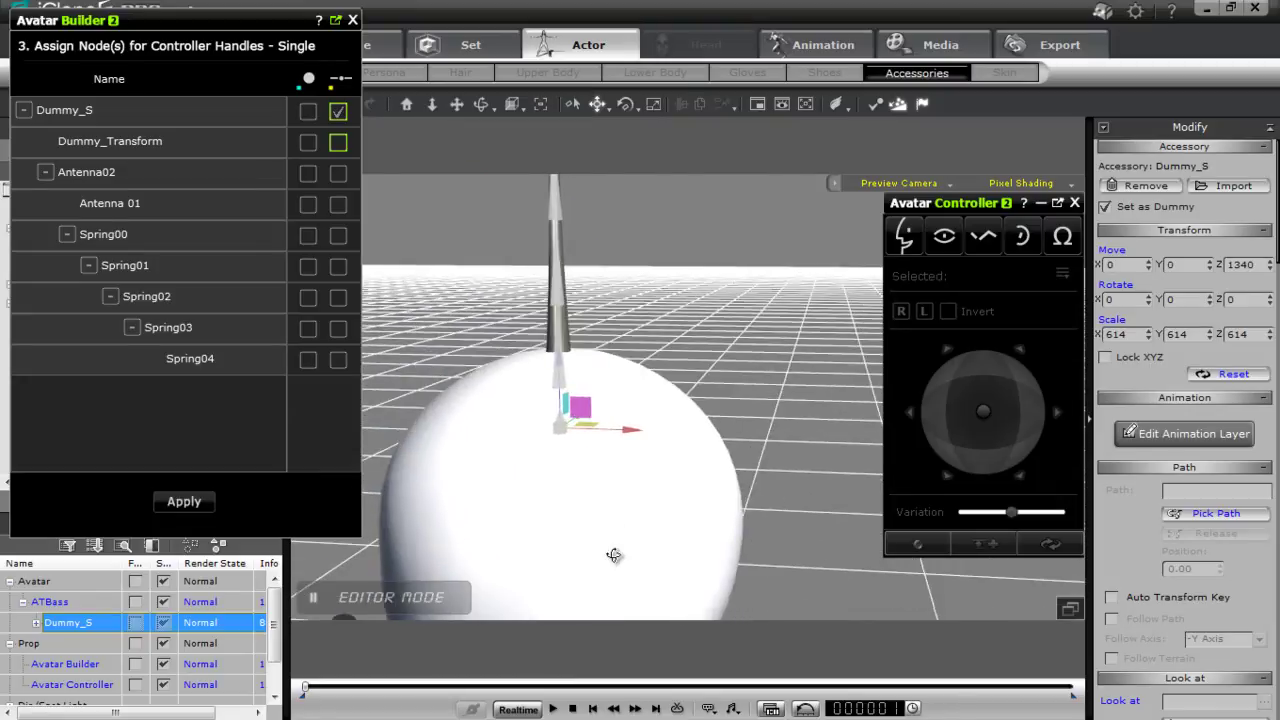
pyautogui.moveTo(597, 533); pyautogui.dragTo(503, 497, button='right')
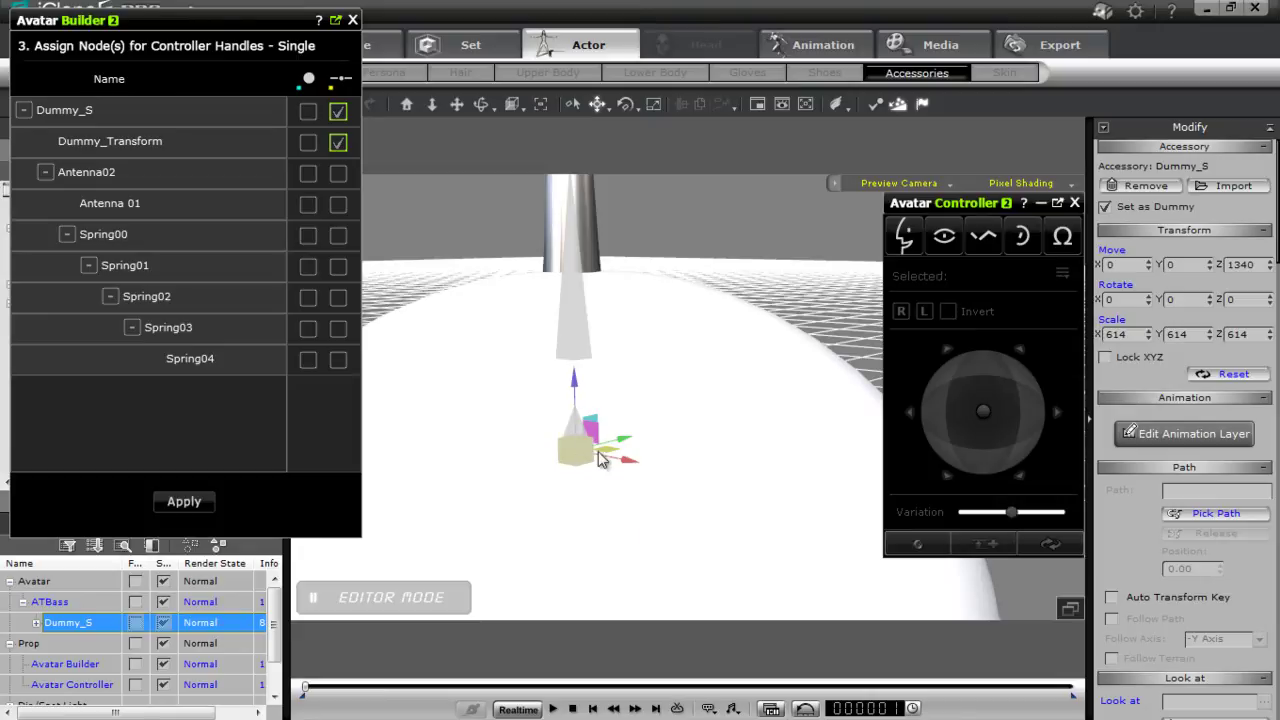
# - Hide the ATBass avatar temporarily to compare the Dummy_S and Dummy_Transform bones, and show the avatar again
pyautogui.click(163, 601)
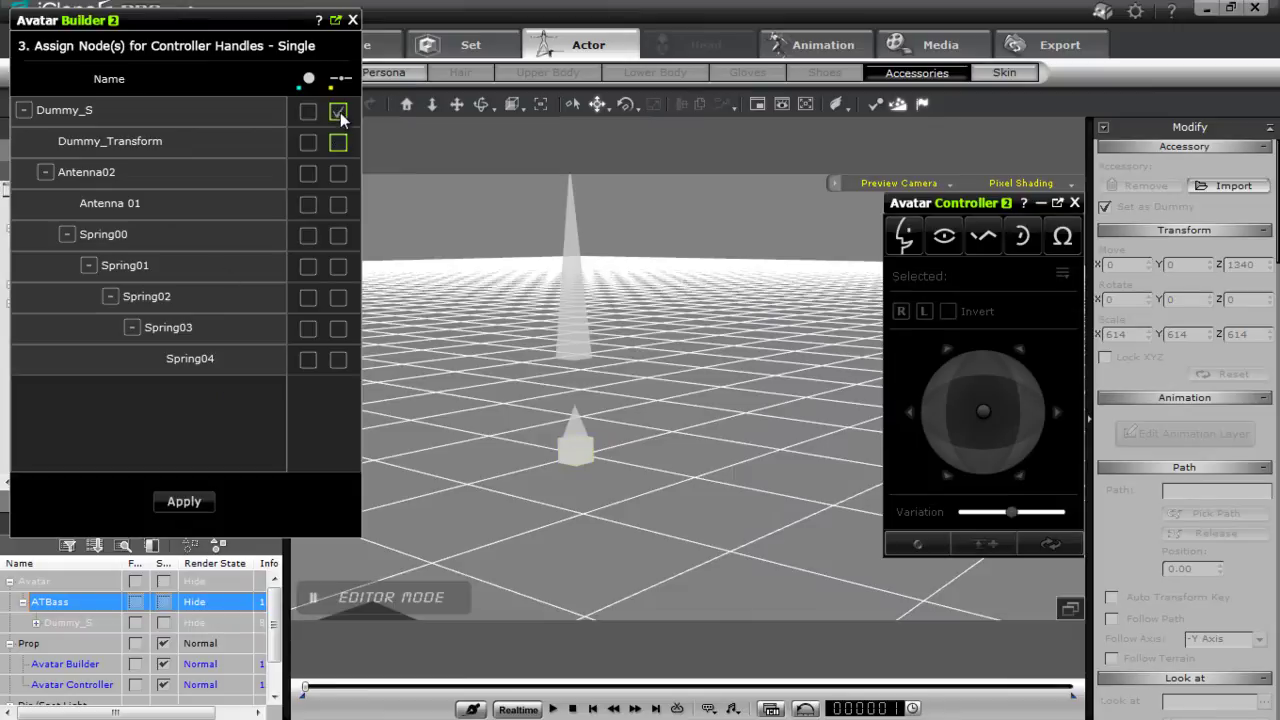
pyautogui.click(339, 143)
pyautogui.moveTo(600, 268); pyautogui.dragTo(460, 410, button='right')
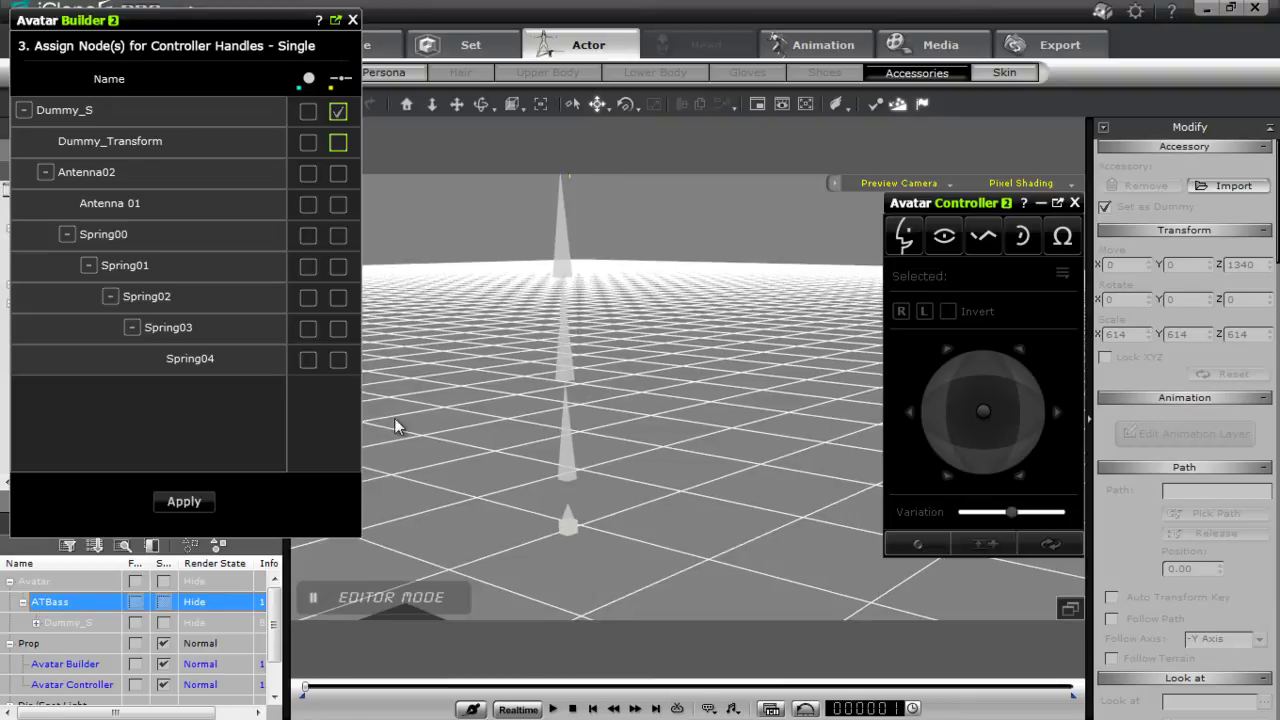
pyautogui.click(163, 601)
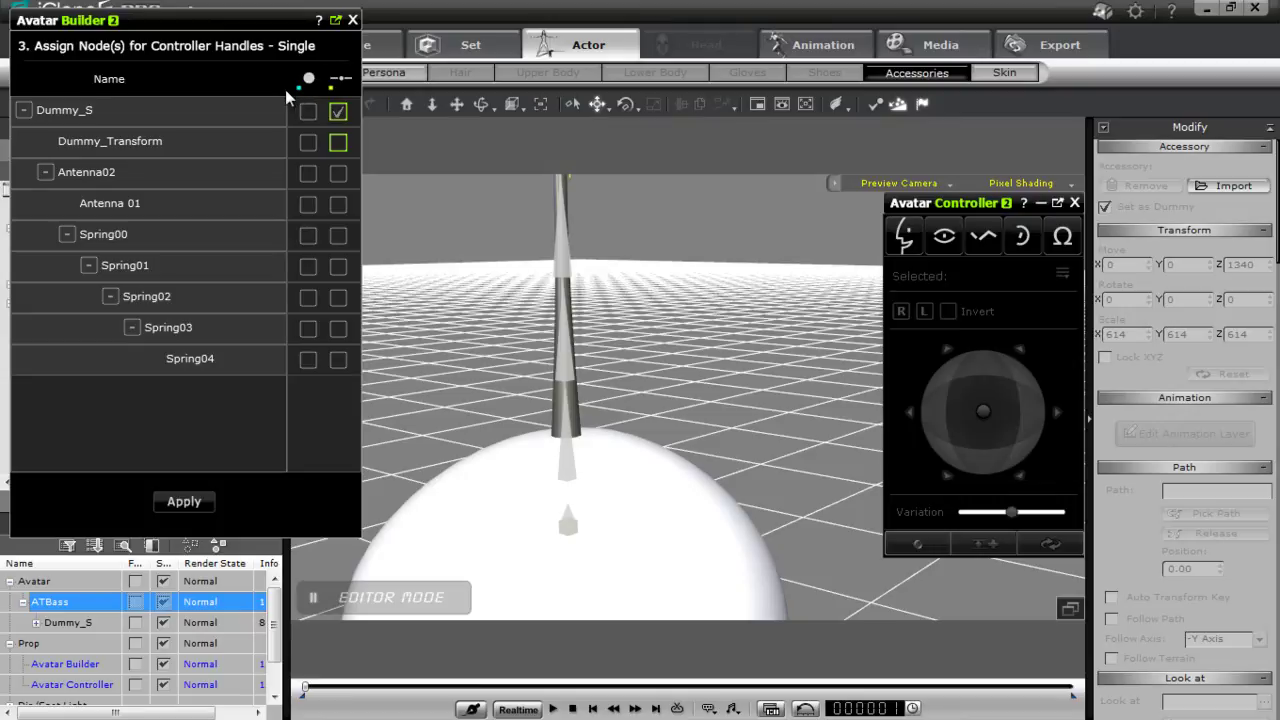
# - Assign Antenna02 as the node for the round directional handle and apply the node assignments
pyautogui.click(308, 173)
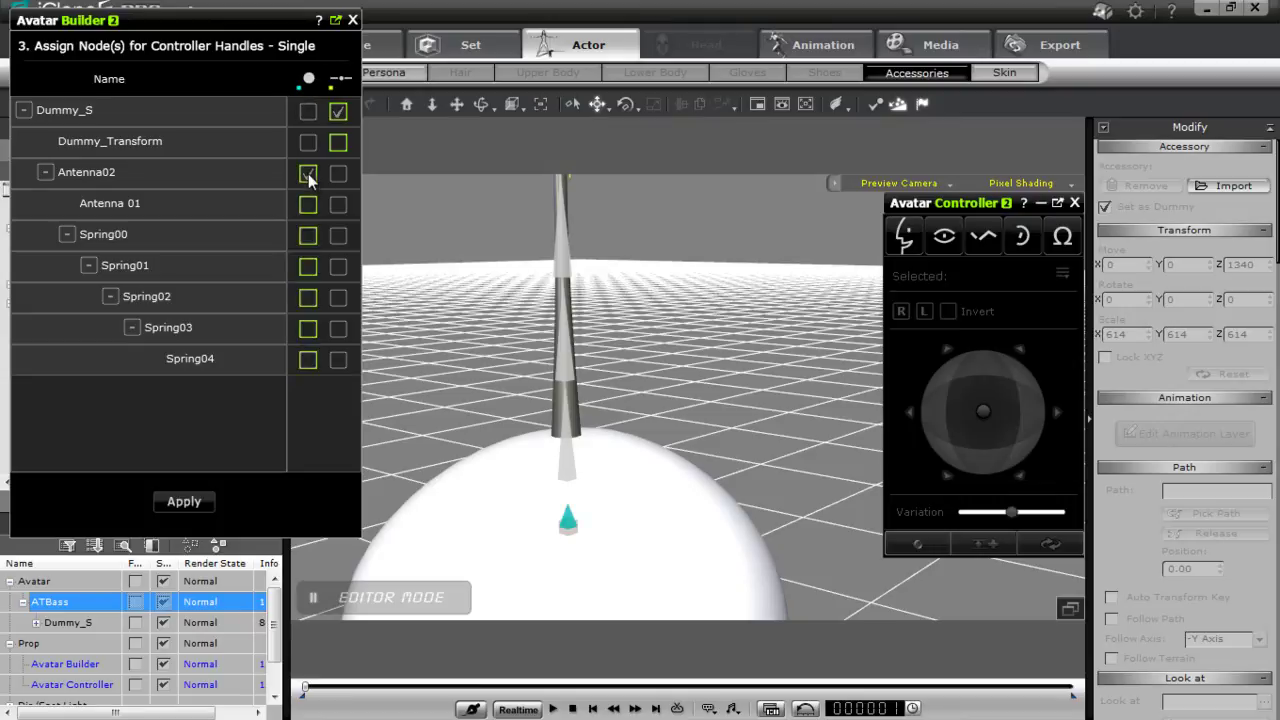
pyautogui.scroll(3, 596, 520)
pyautogui.scroll(2, 596, 520)
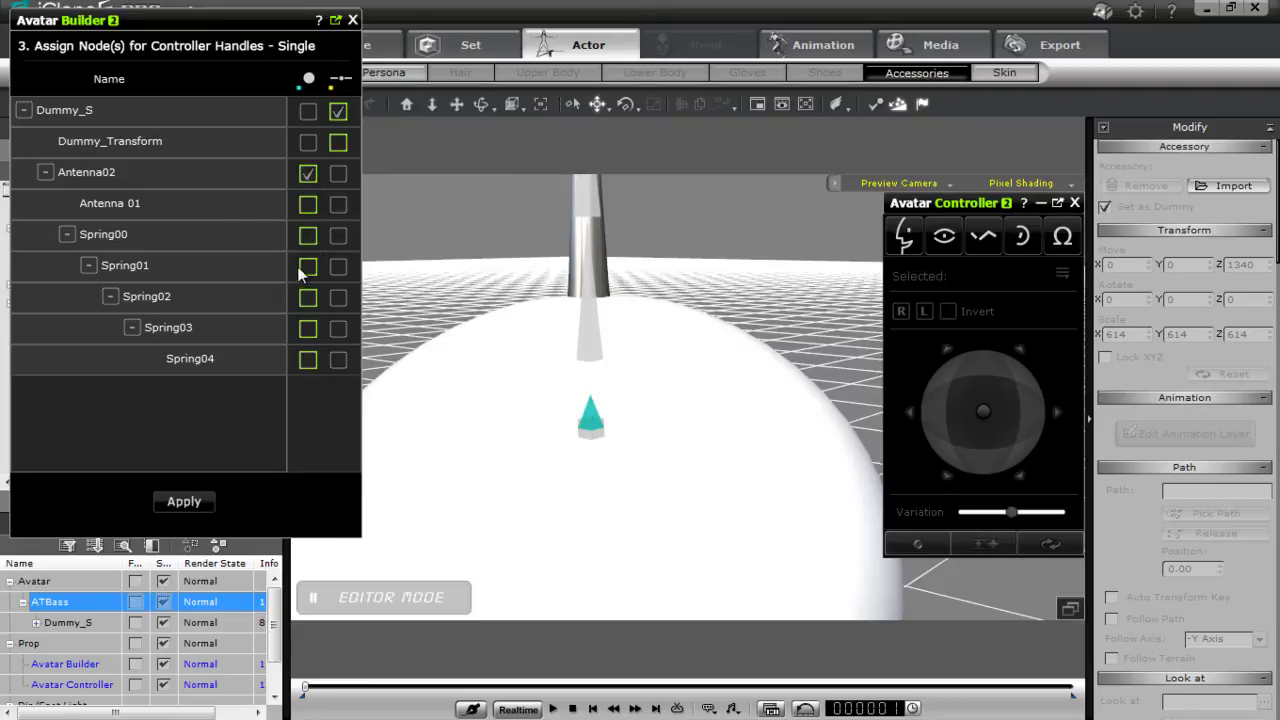
pyautogui.click(308, 236)
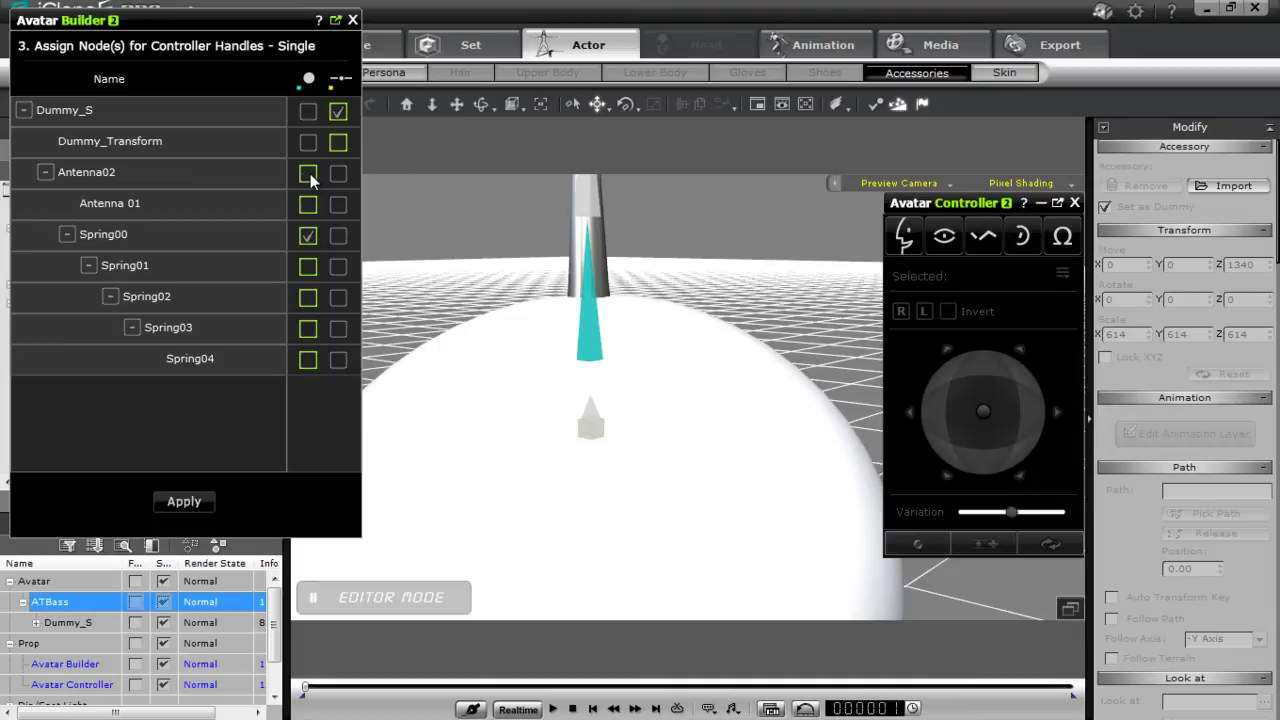
pyautogui.click(308, 237)
pyautogui.moveTo(594, 263); pyautogui.dragTo(594, 400, button='right')
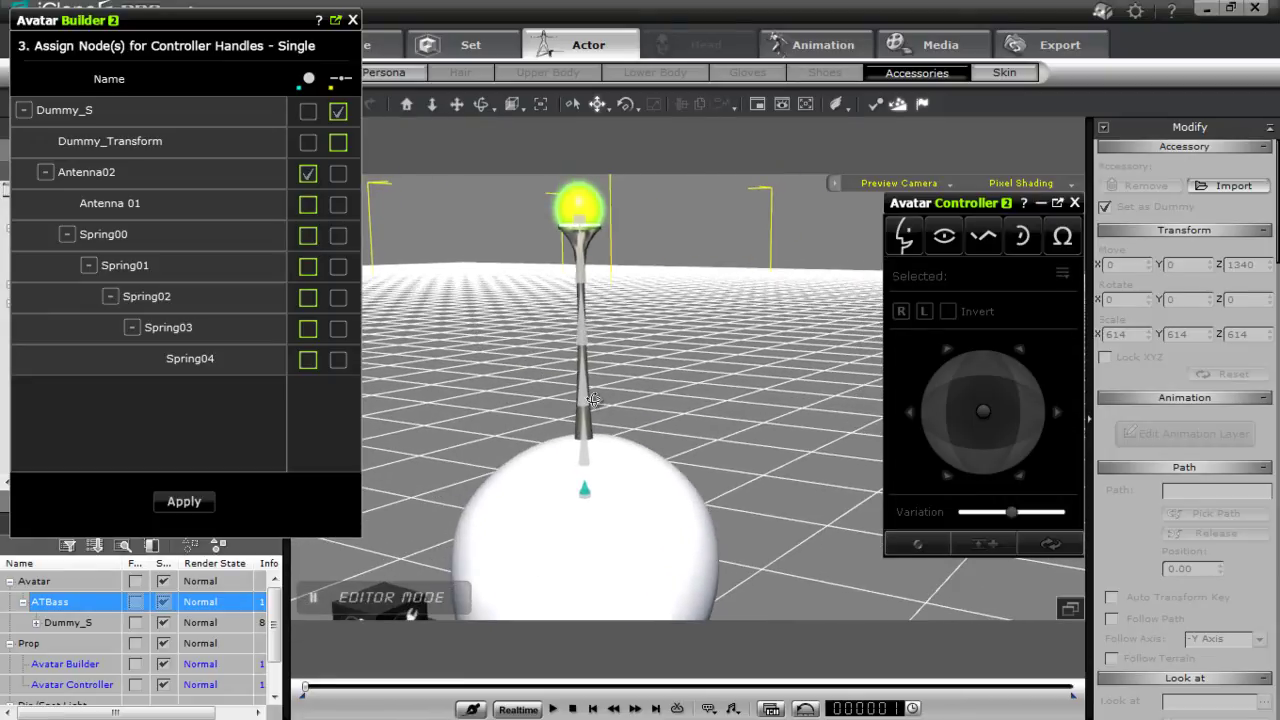
pyautogui.click(176, 504)
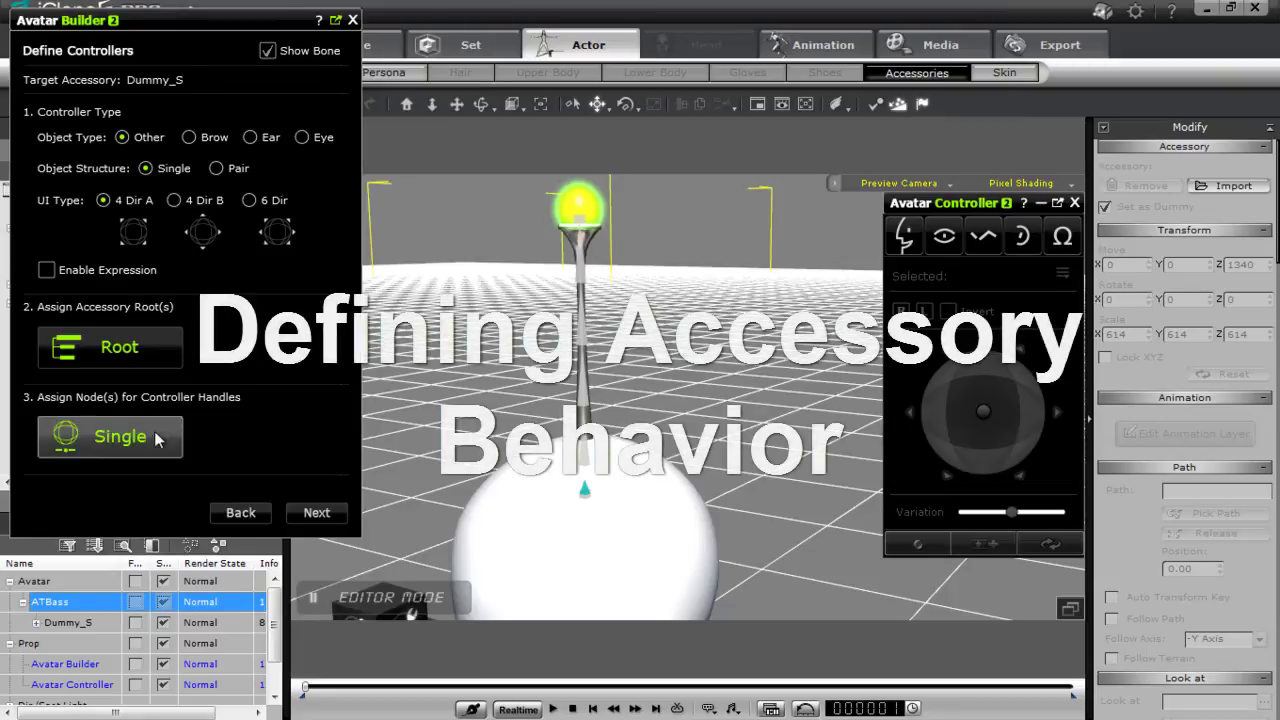
# - Continue to the puppet behavior definition and apply the current Dummy_S position as the neutral Variation pose
pyautogui.click(316, 512)
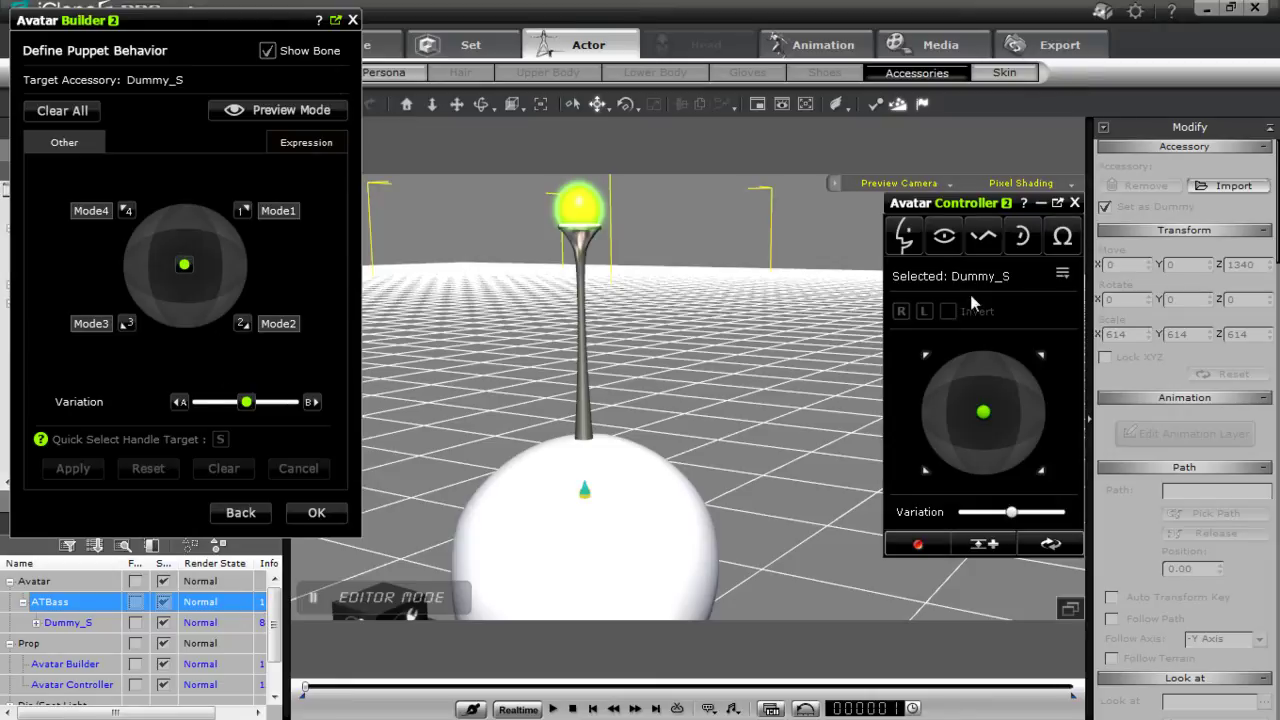
pyautogui.moveTo(986, 413)
pyautogui.mouseDown()
pyautogui.moveTo(1020, 378)
pyautogui.moveTo(945, 437)
pyautogui.moveTo(983, 412)
pyautogui.mouseUp()
pyautogui.moveTo(1012, 512)
pyautogui.mouseDown()
pyautogui.moveTo(1050, 512)
pyautogui.moveTo(983, 512)
pyautogui.moveTo(1012, 512)
pyautogui.mouseUp()
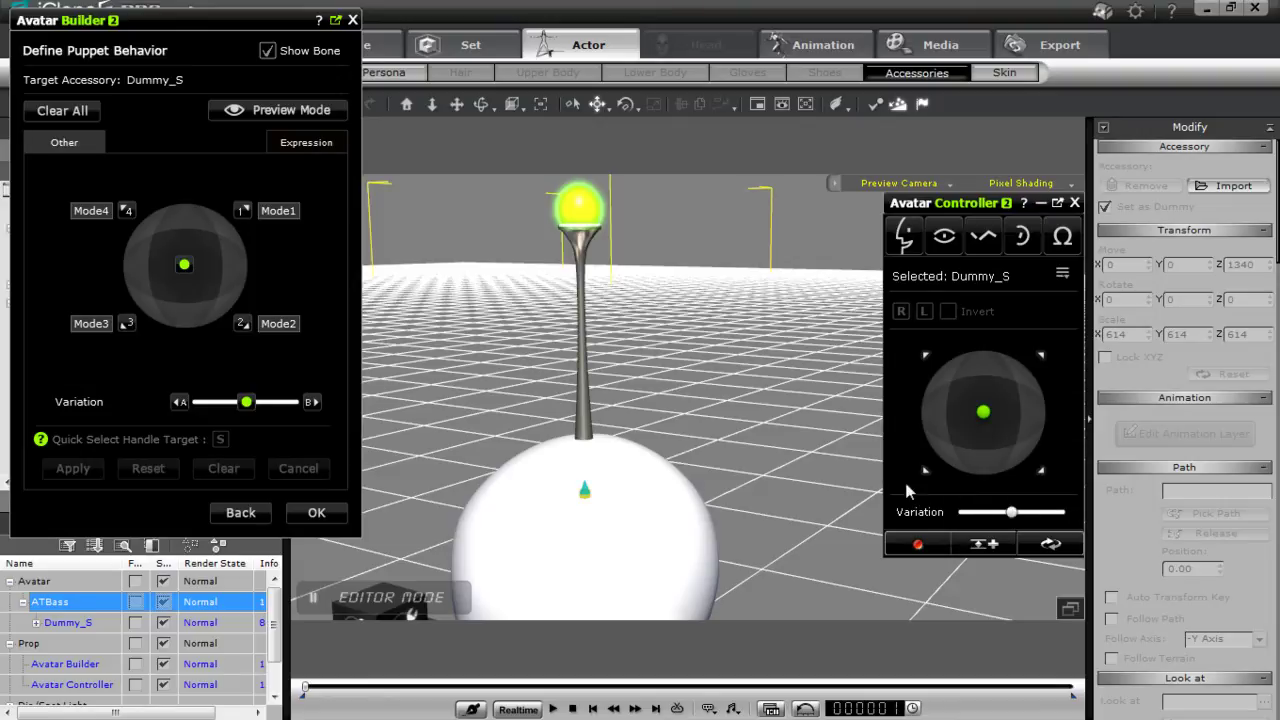
pyautogui.click(247, 403)
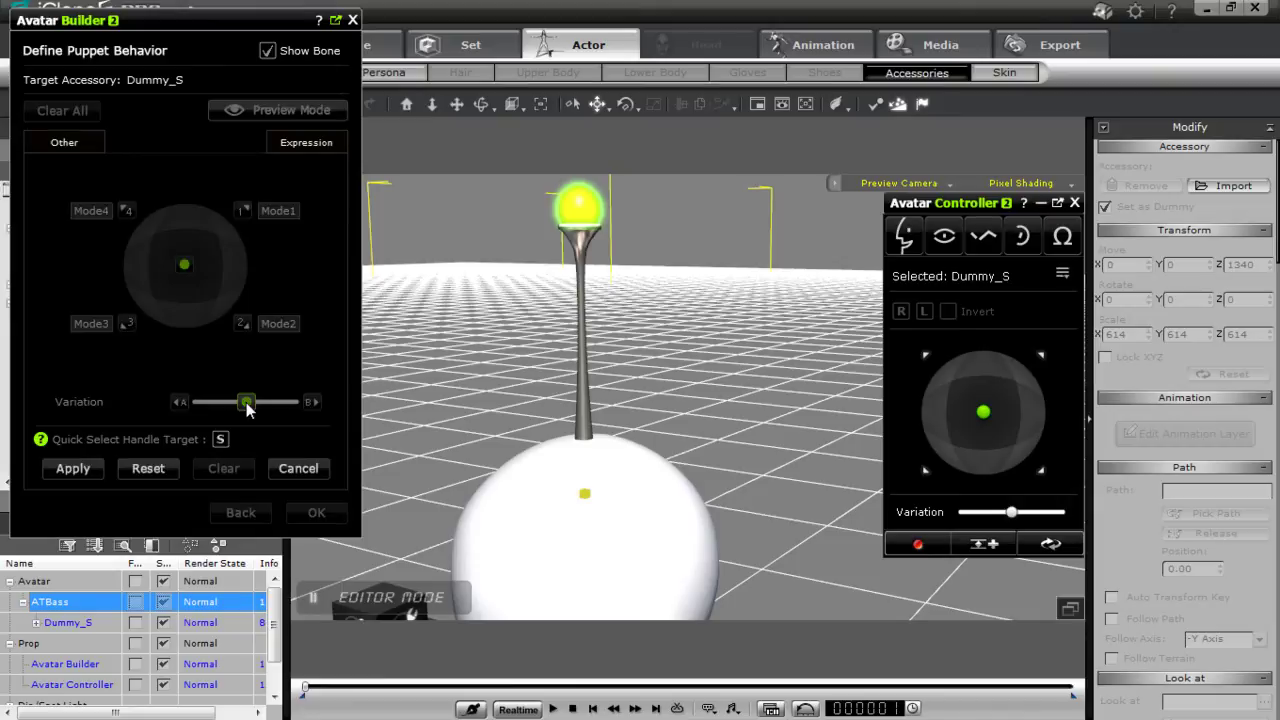
pyautogui.click(221, 440)
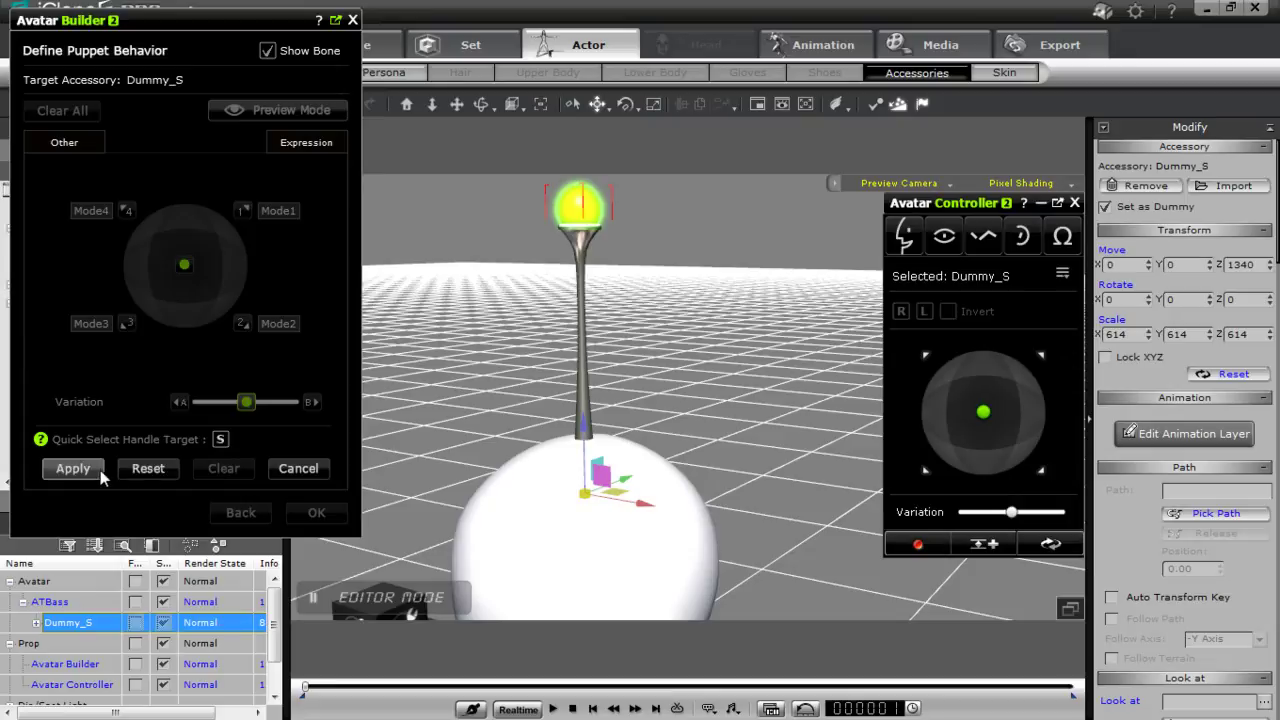
pyautogui.click(72, 468)
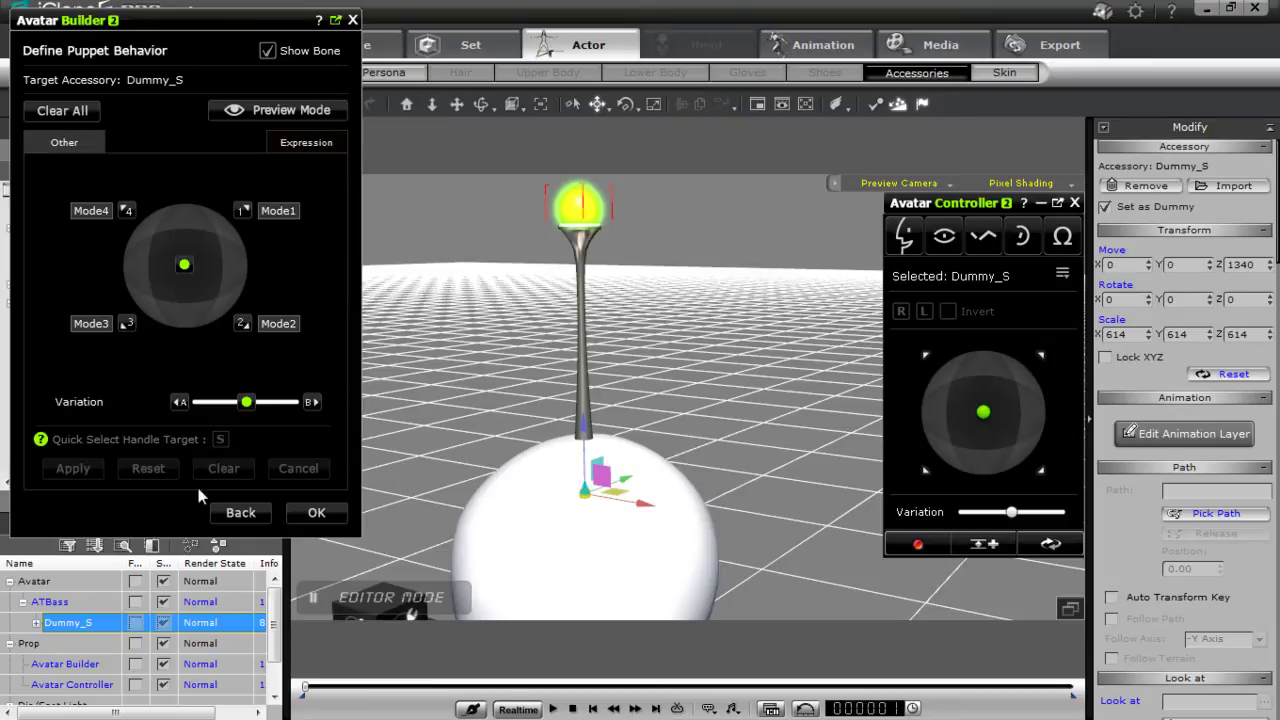
# - Define the Variation B pose by raising Dummy_S to about Z 1459, and apply it
pyautogui.click(311, 402)
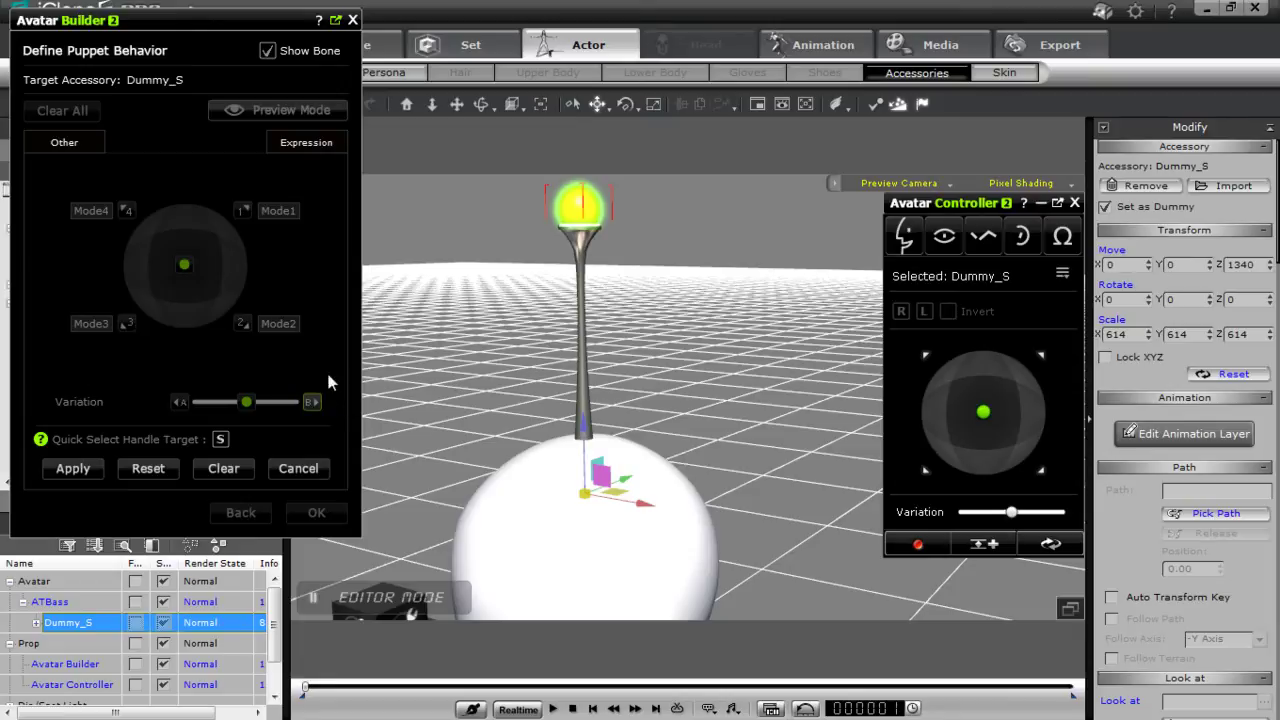
pyautogui.click(220, 440)
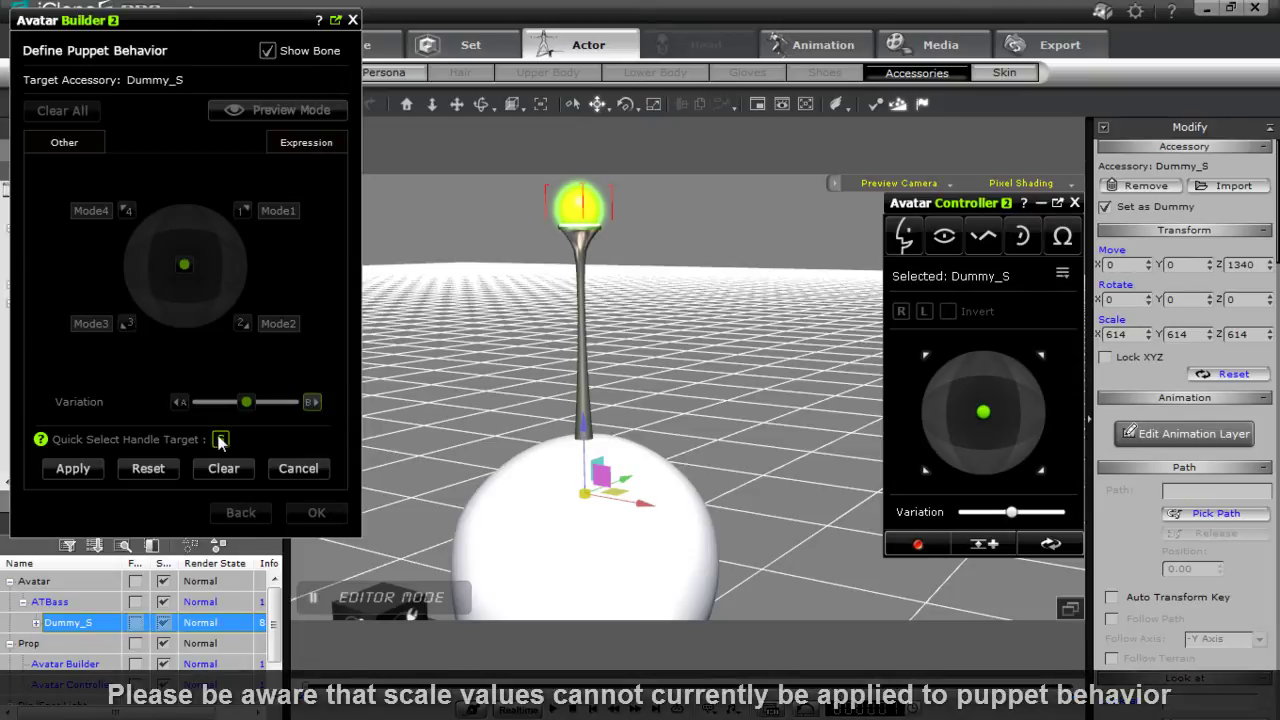
pyautogui.press('s')
pyautogui.moveTo(585, 448); pyautogui.dragTo(587, 382)
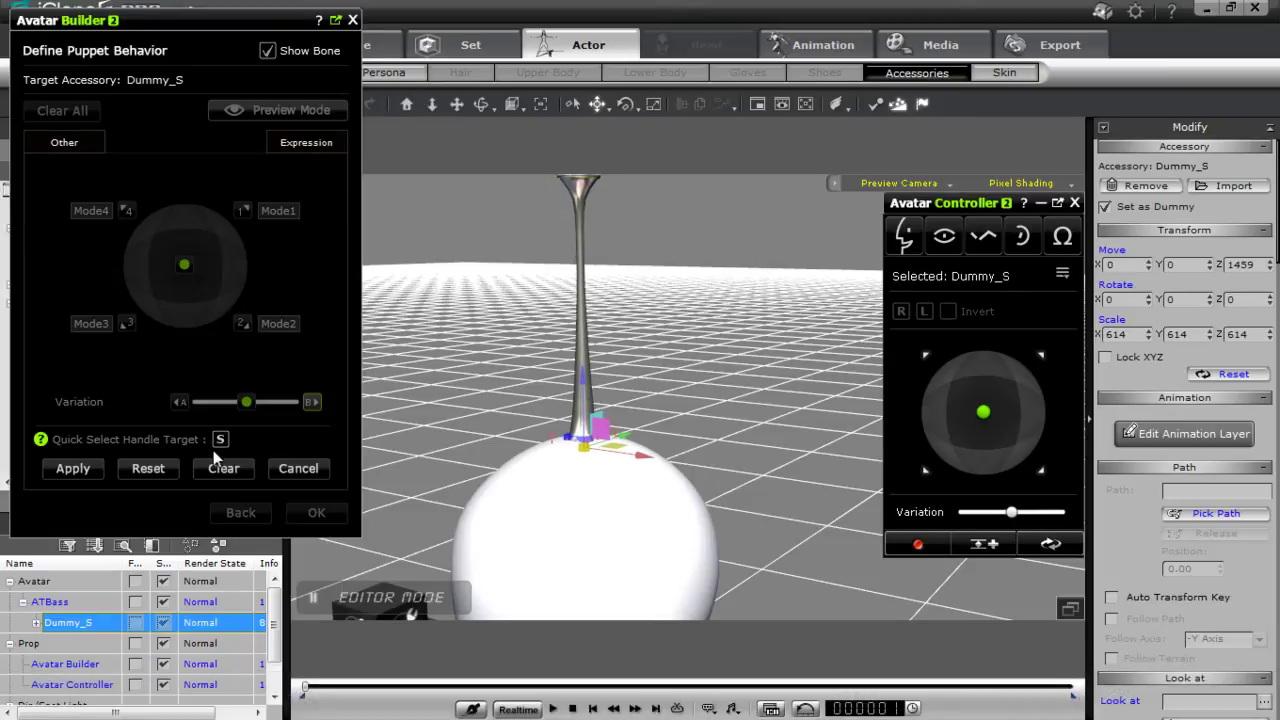
pyautogui.click(84, 472)
# - Restore the neutral Variation pose and define Variation A by lowering Dummy_S to about Z 1205, applying the pose
pyautogui.click(246, 403)
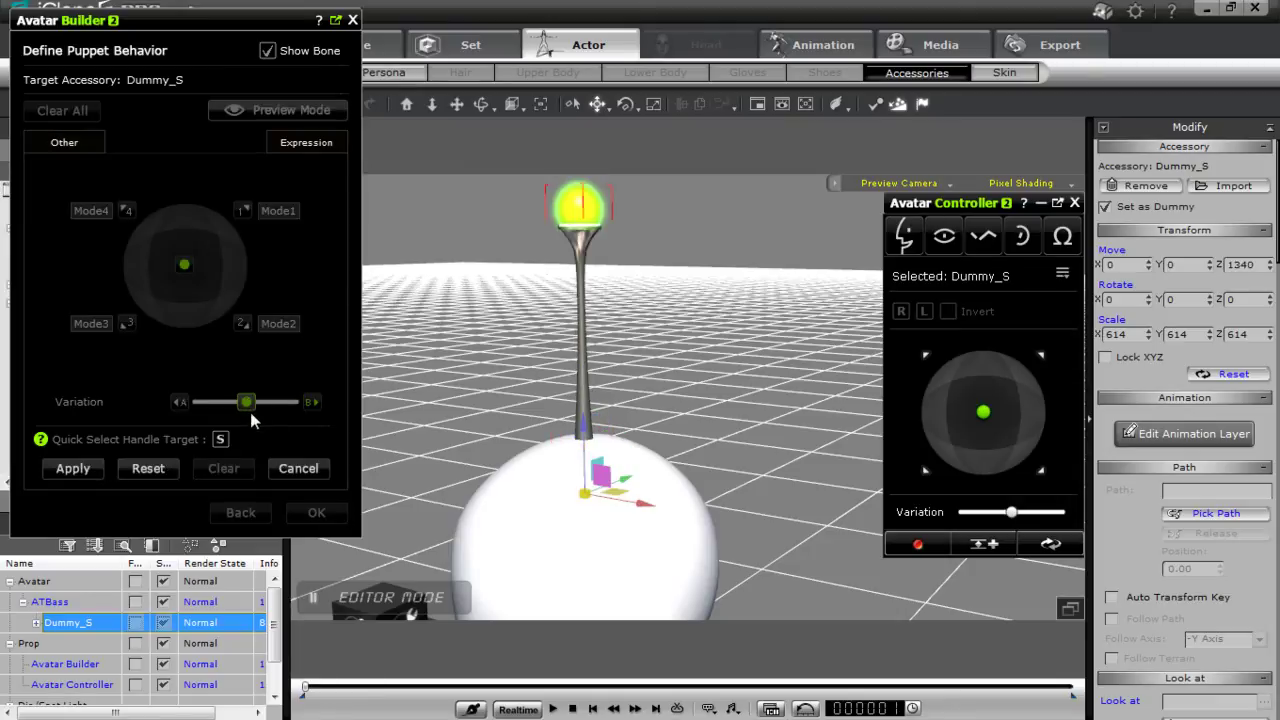
pyautogui.click(299, 469)
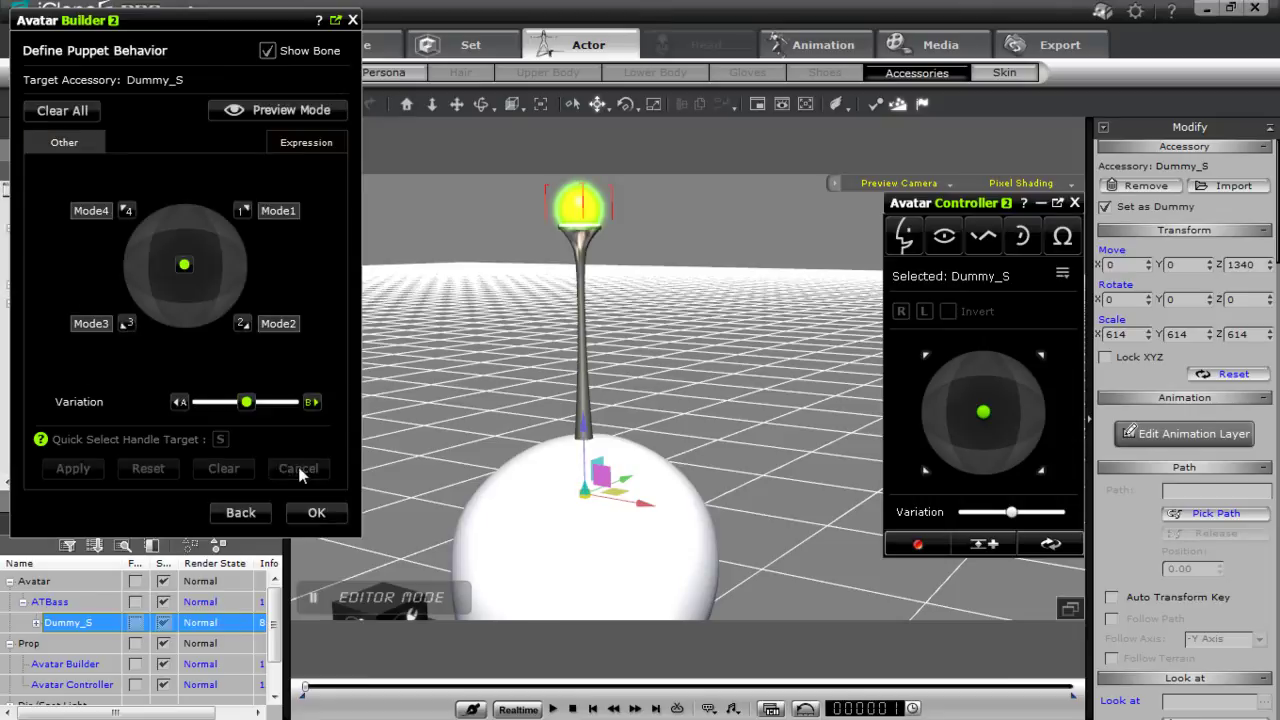
pyautogui.click(181, 402)
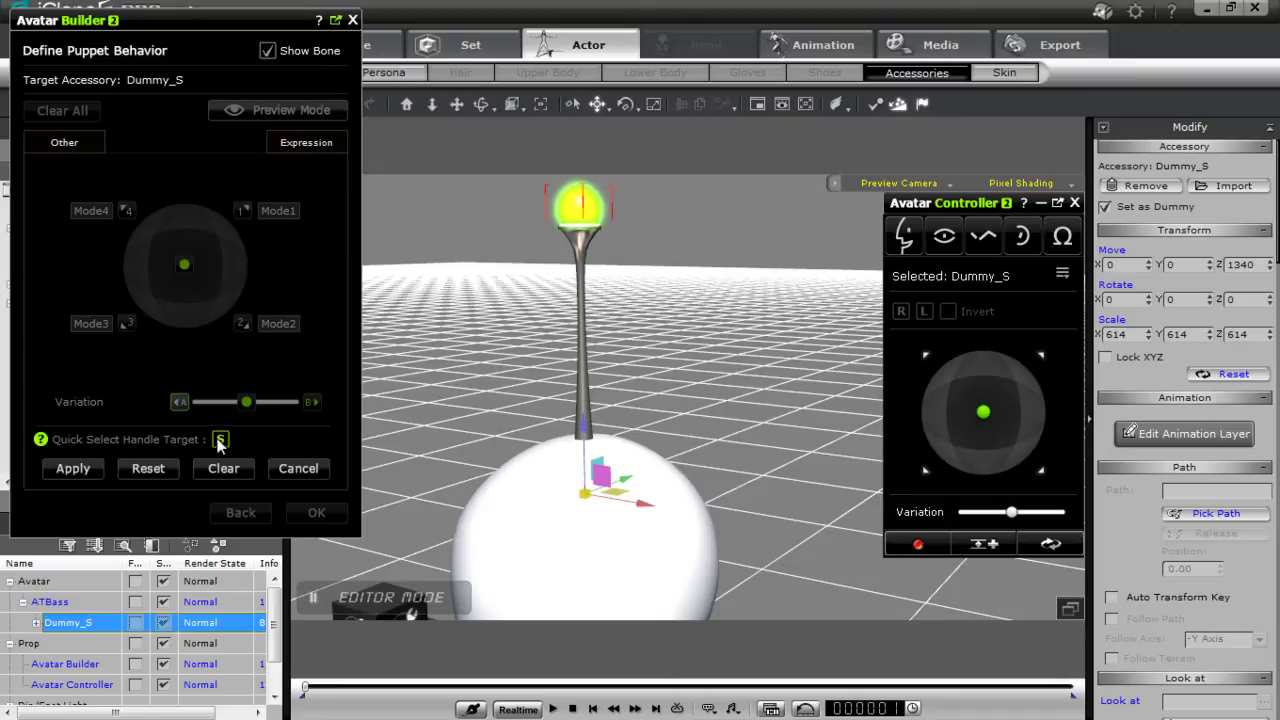
pyautogui.moveTo(584, 430); pyautogui.dragTo(585, 488)
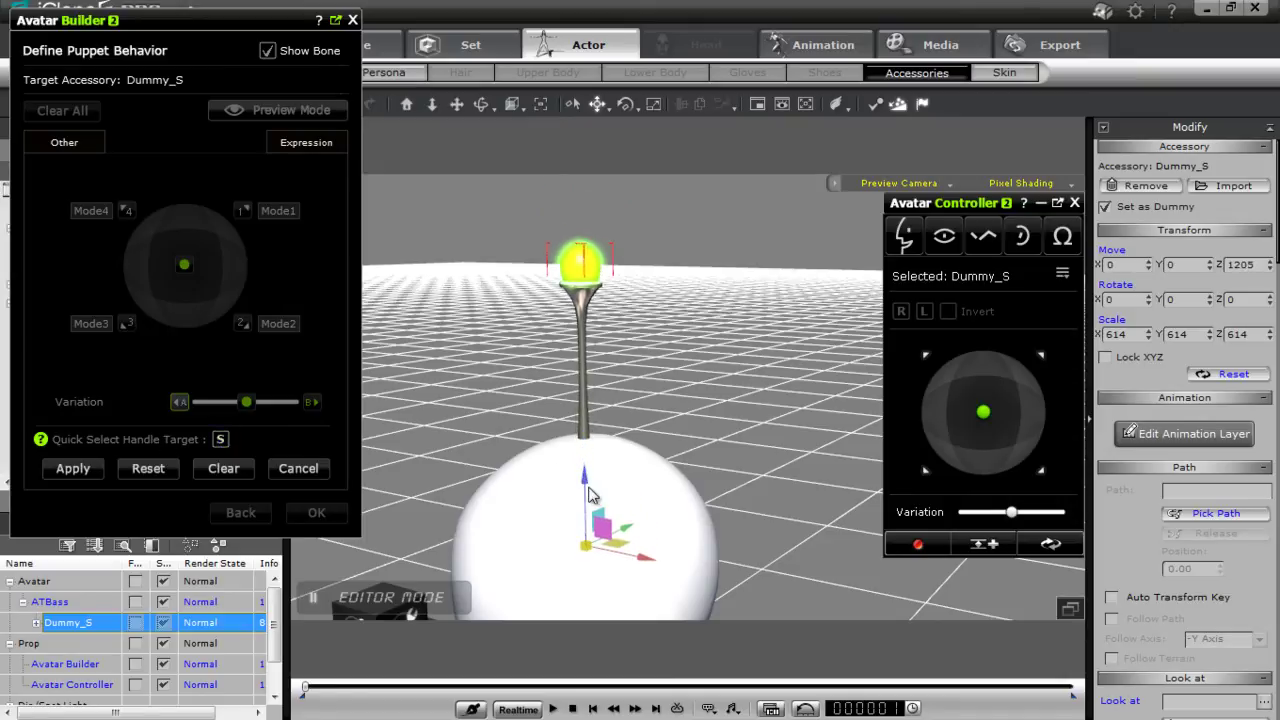
pyautogui.click(72, 468)
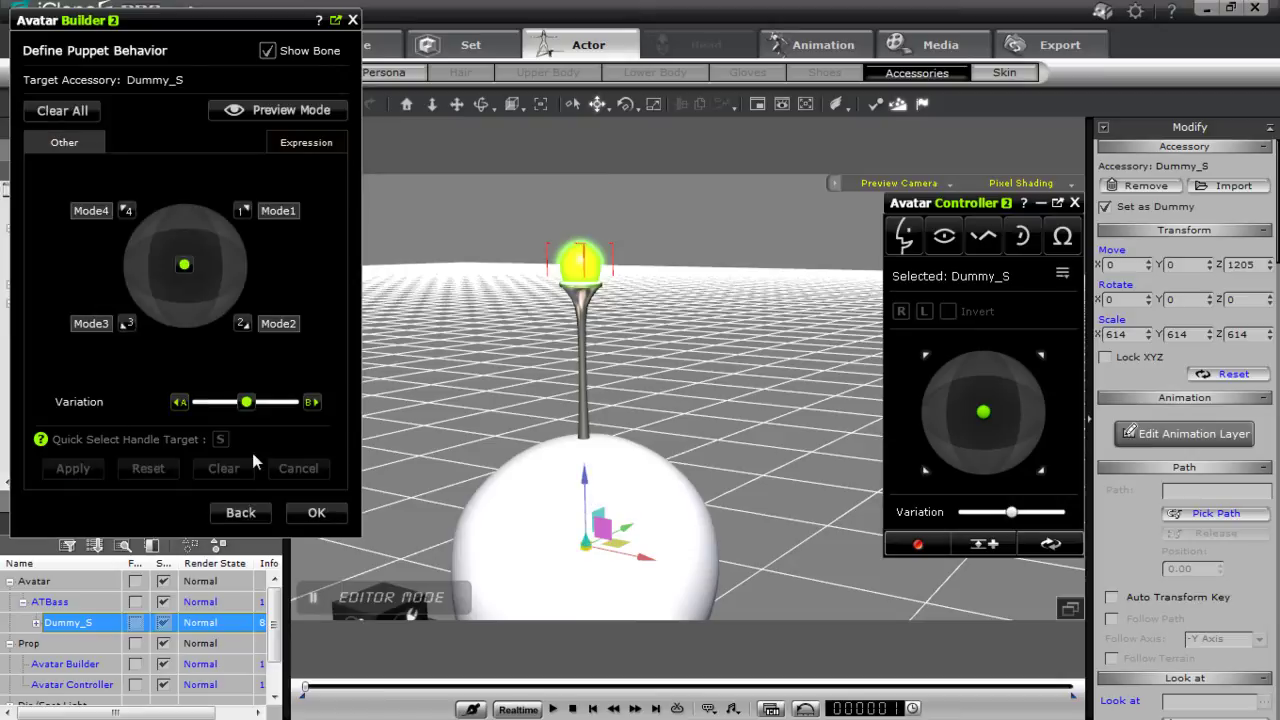
# - Preview the antenna's Variation movement in Avatar Builder and test the same slider in Avatar Controller
pyautogui.click(277, 112)
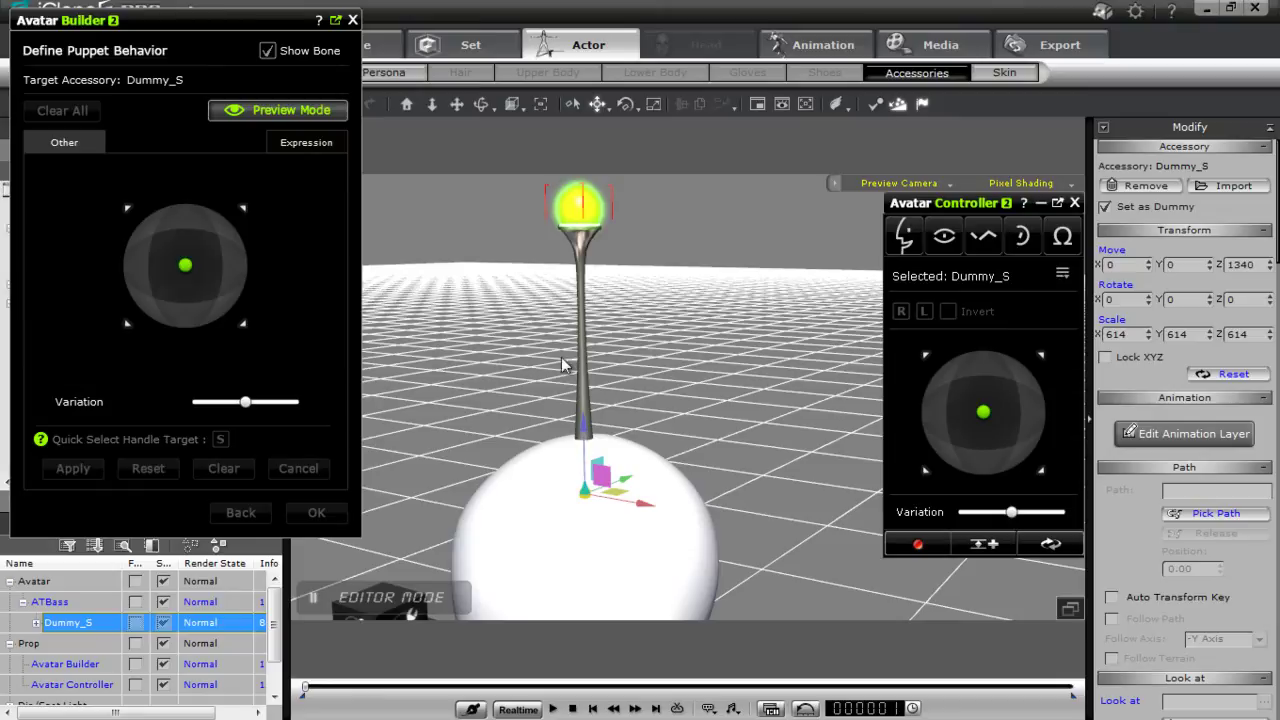
pyautogui.moveTo(251, 402)
pyautogui.mouseDown()
pyautogui.moveTo(294, 403)
pyautogui.moveTo(200, 404)
pyautogui.moveTo(277, 420)
pyautogui.moveTo(162, 442)
pyautogui.moveTo(318, 428)
pyautogui.moveTo(114, 432)
pyautogui.moveTo(295, 409)
pyautogui.moveTo(245, 409)
pyautogui.mouseUp()
pyautogui.click(338, 112)
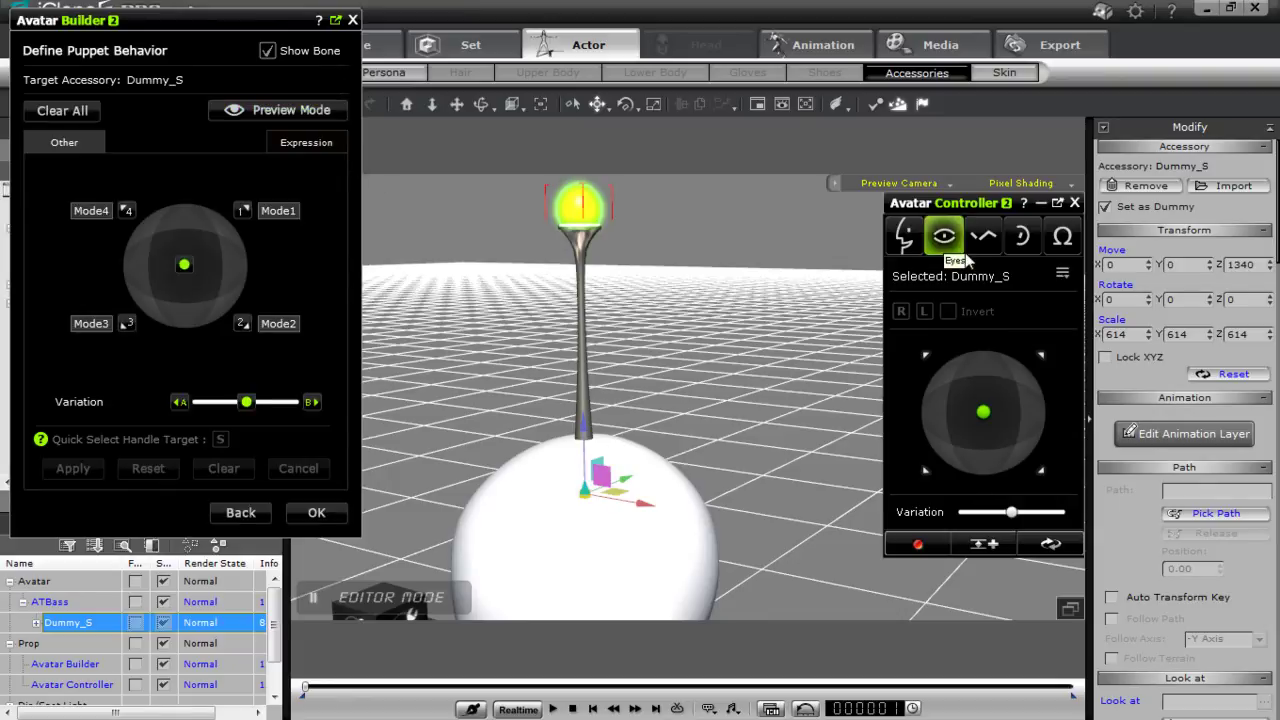
pyautogui.moveTo(1018, 503); pyautogui.dragTo(1020, 529)
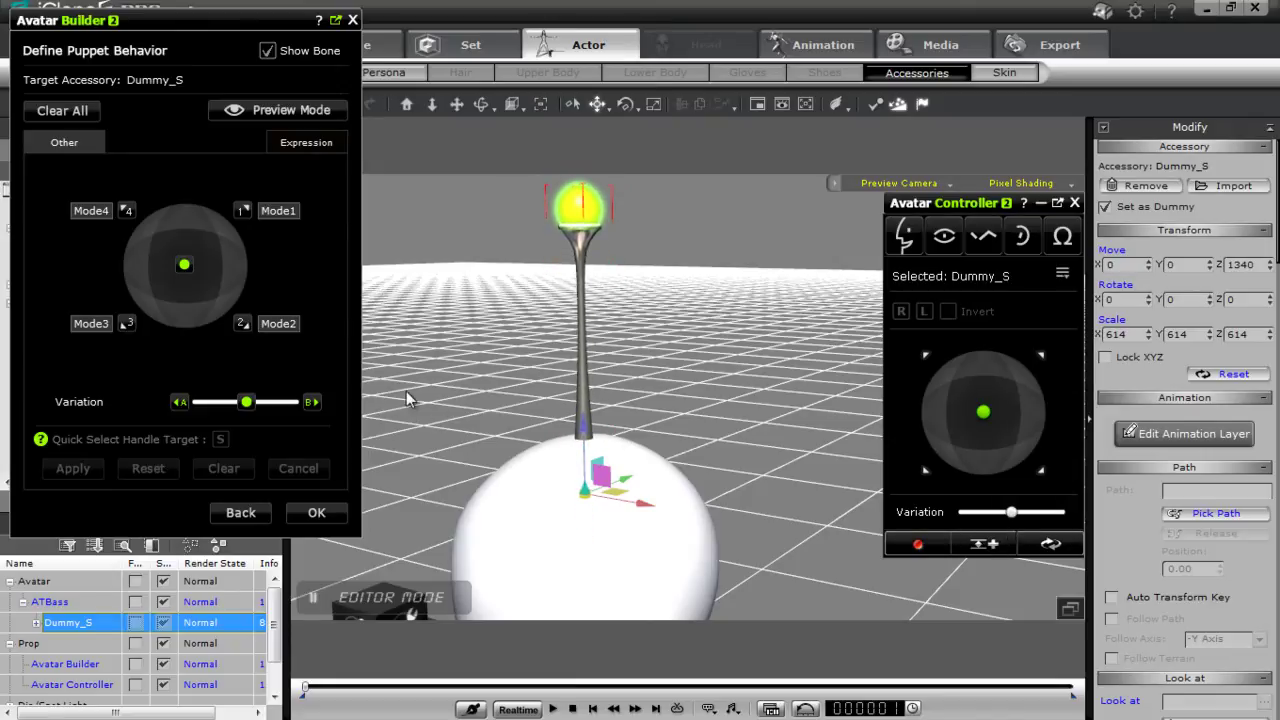
# - Apply the current Antenna02 pose as the neutral center pose of the directional handle
pyautogui.click(184, 265)
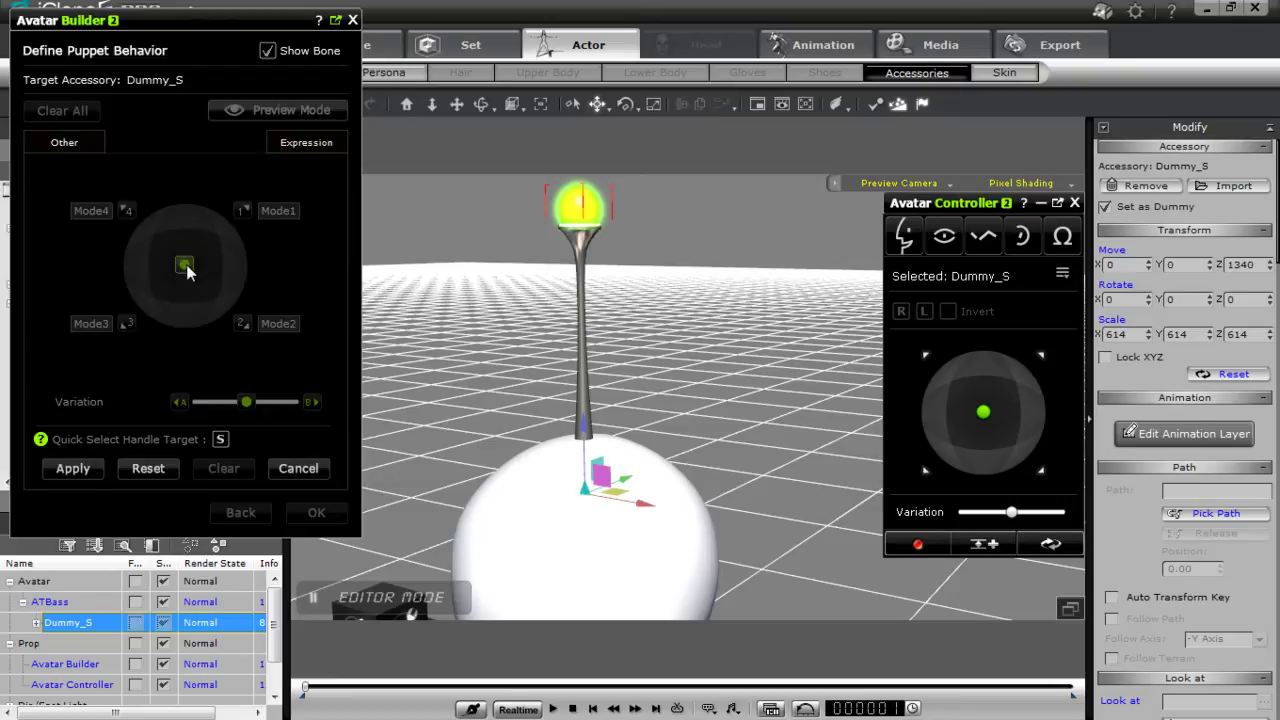
pyautogui.click(221, 440)
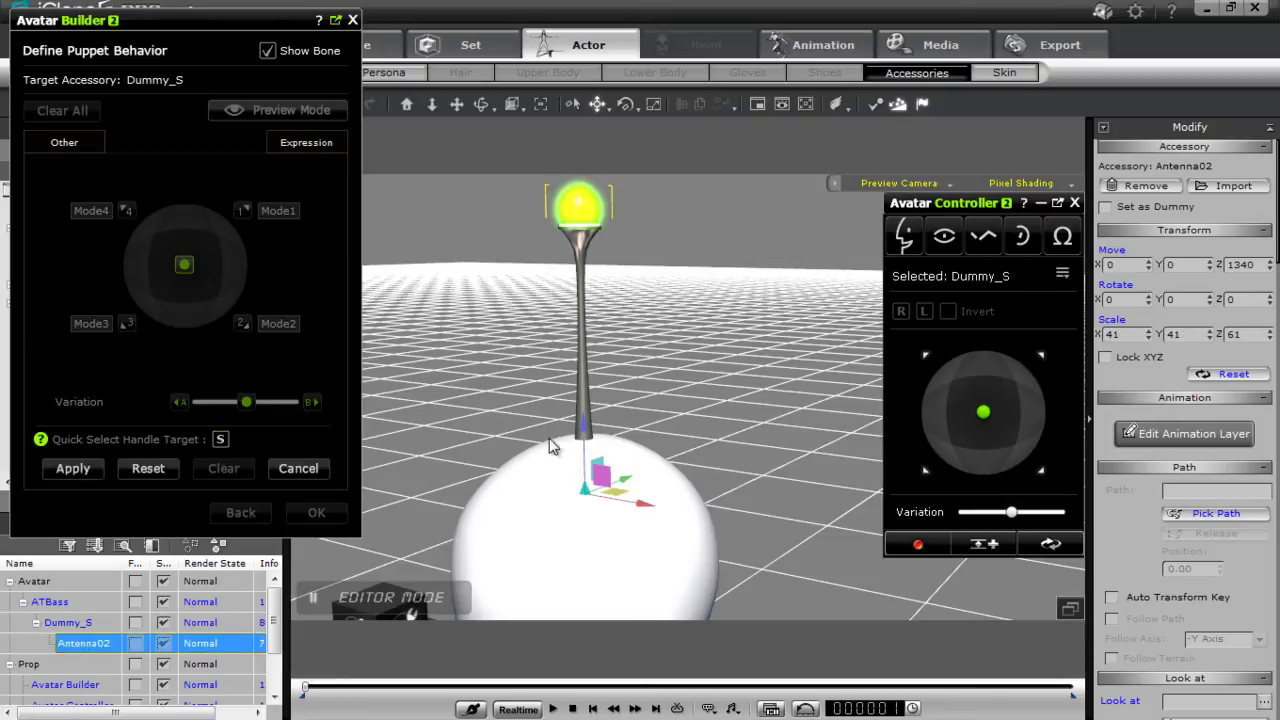
pyautogui.click(80, 468)
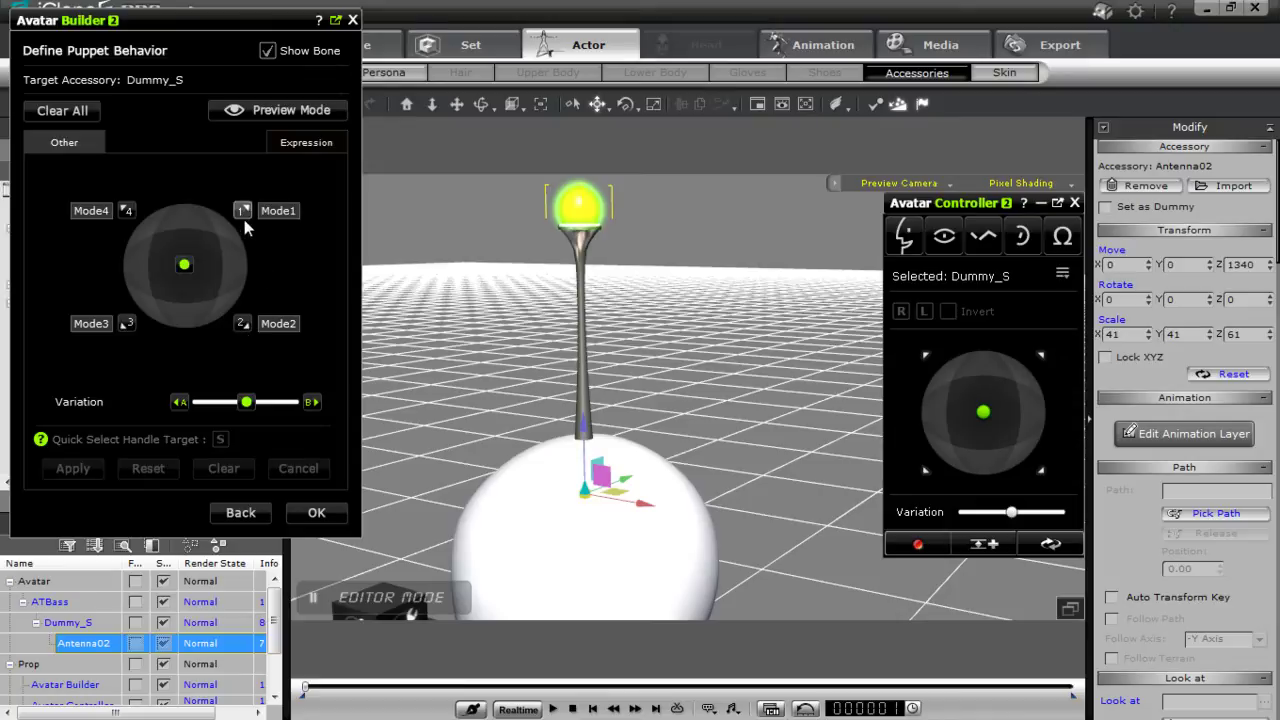
# - Define the Mode1 direction pose by rotating Antenna02 to about X 344, Y 14, and apply it
pyautogui.click(243, 211)
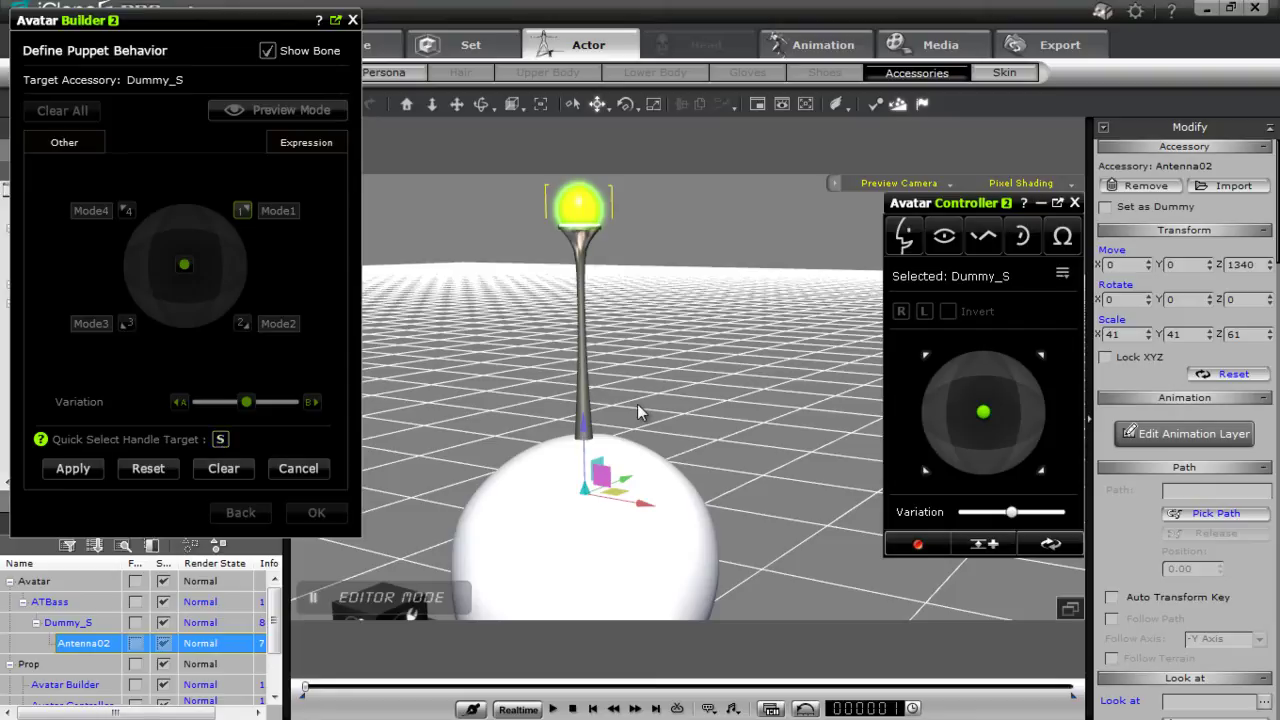
pyautogui.press('e')
pyautogui.moveTo(614, 452); pyautogui.dragTo(583, 455)
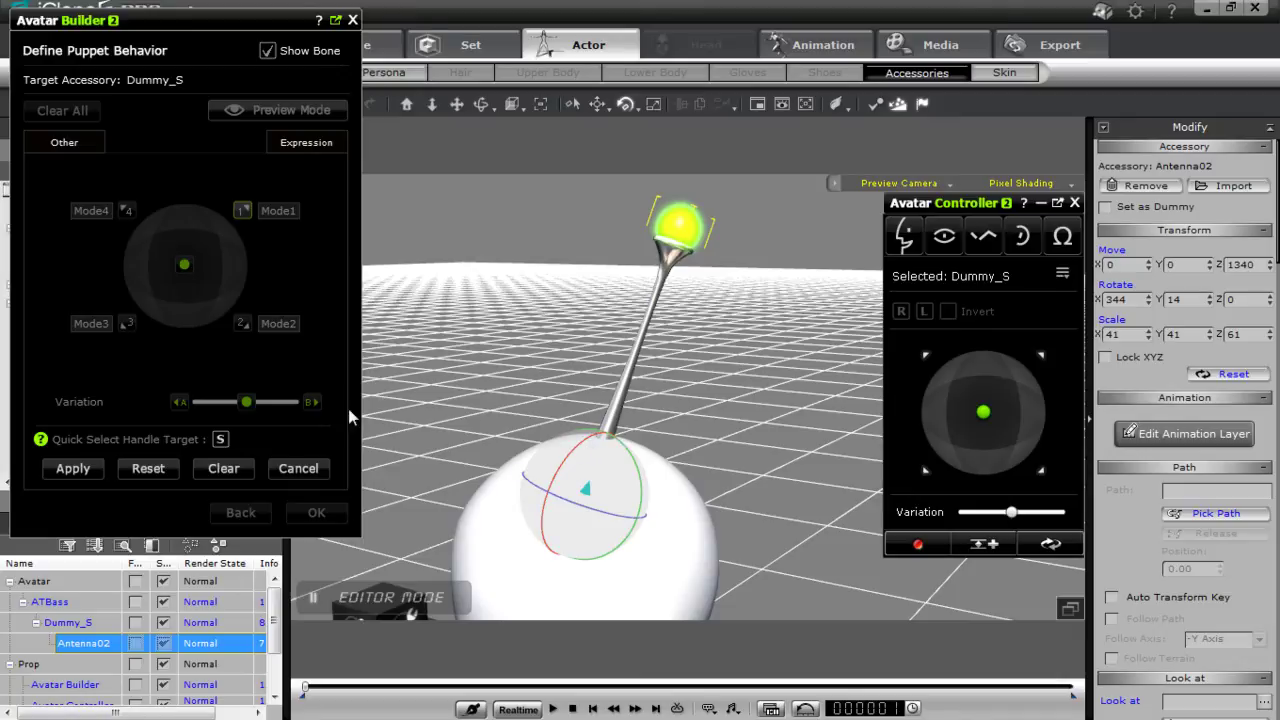
pyautogui.click(80, 468)
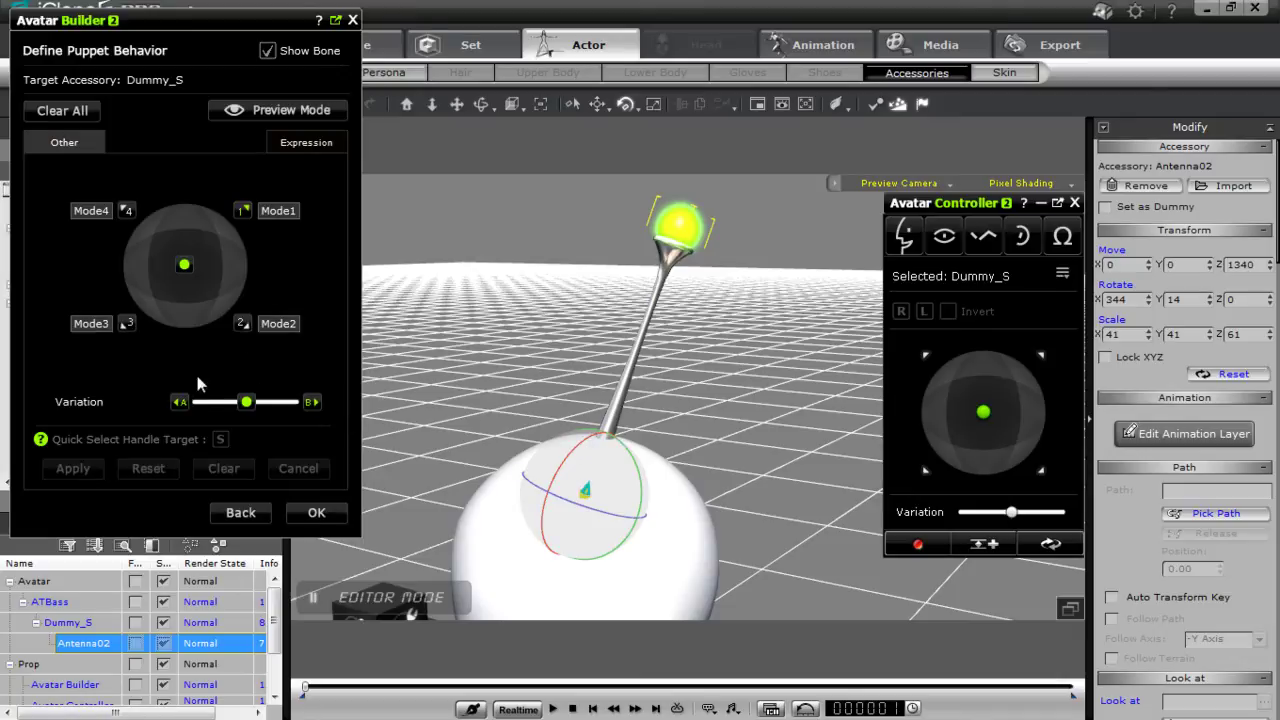
# - Define the Mode2 direction pose by resetting Antenna02 and rotating it to about X 16, Y 19, applying the result
pyautogui.click(238, 327)
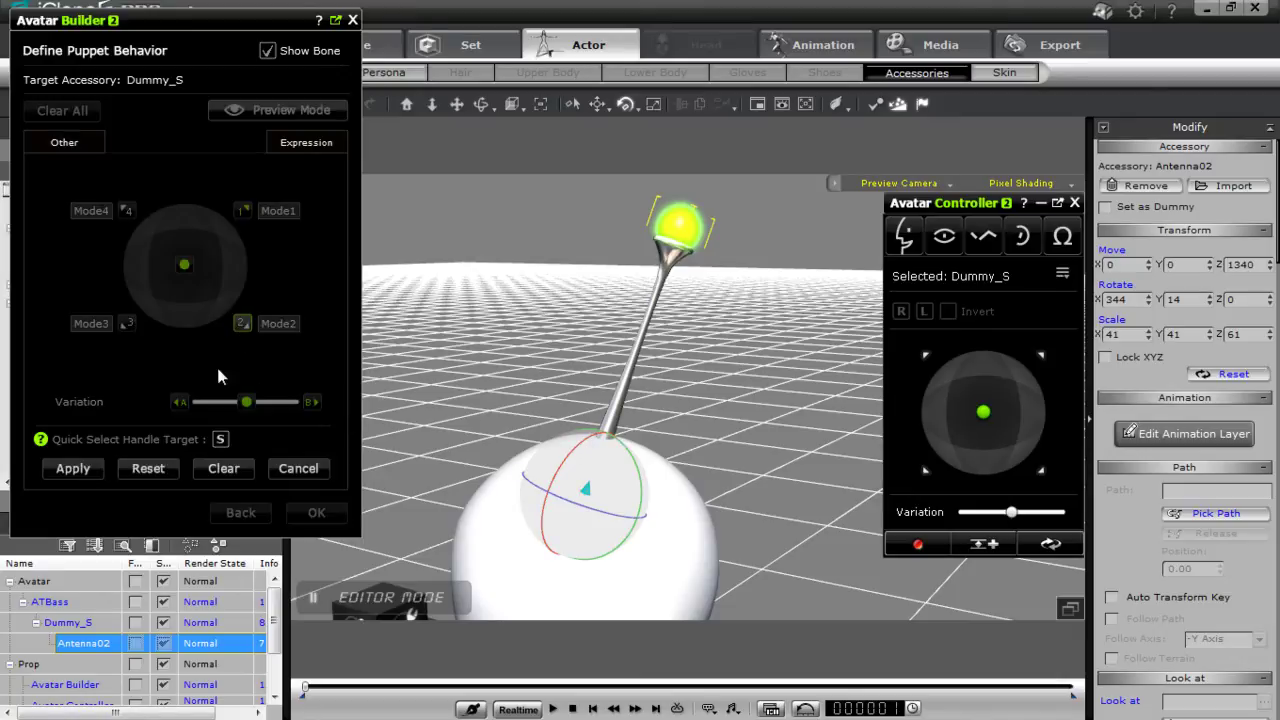
pyautogui.click(147, 470)
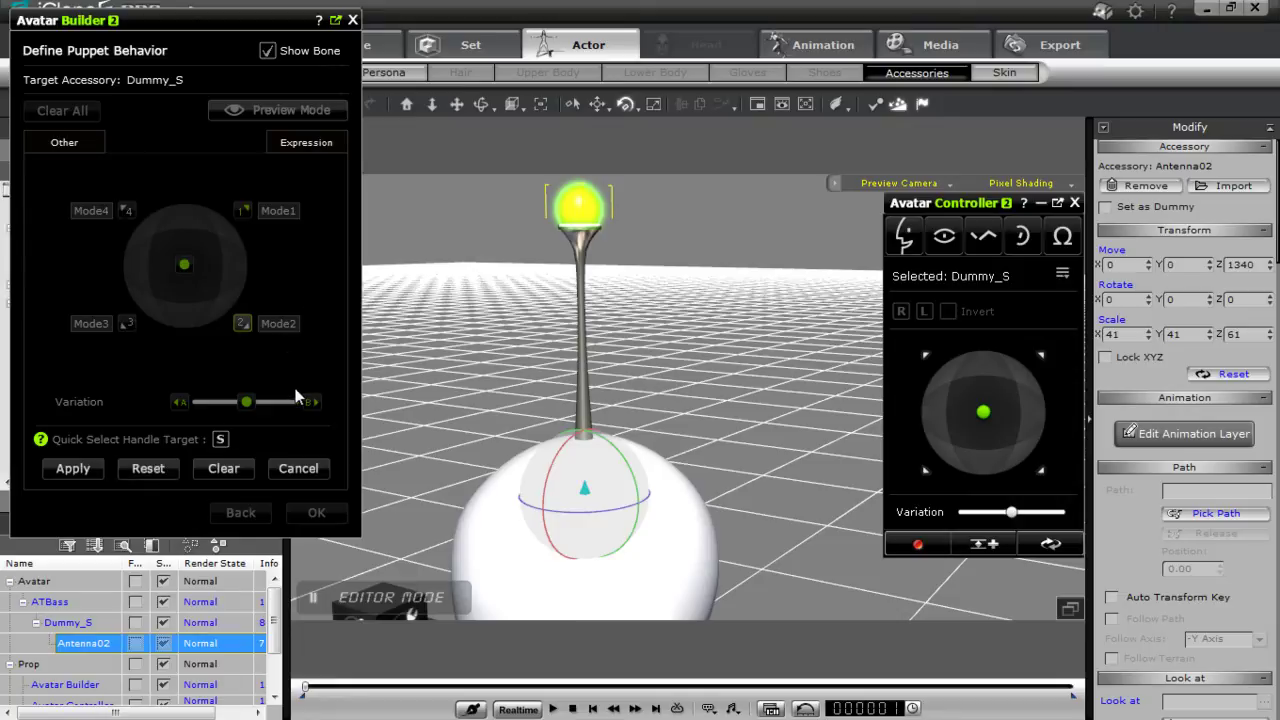
pyautogui.moveTo(620, 456); pyautogui.dragTo(567, 461)
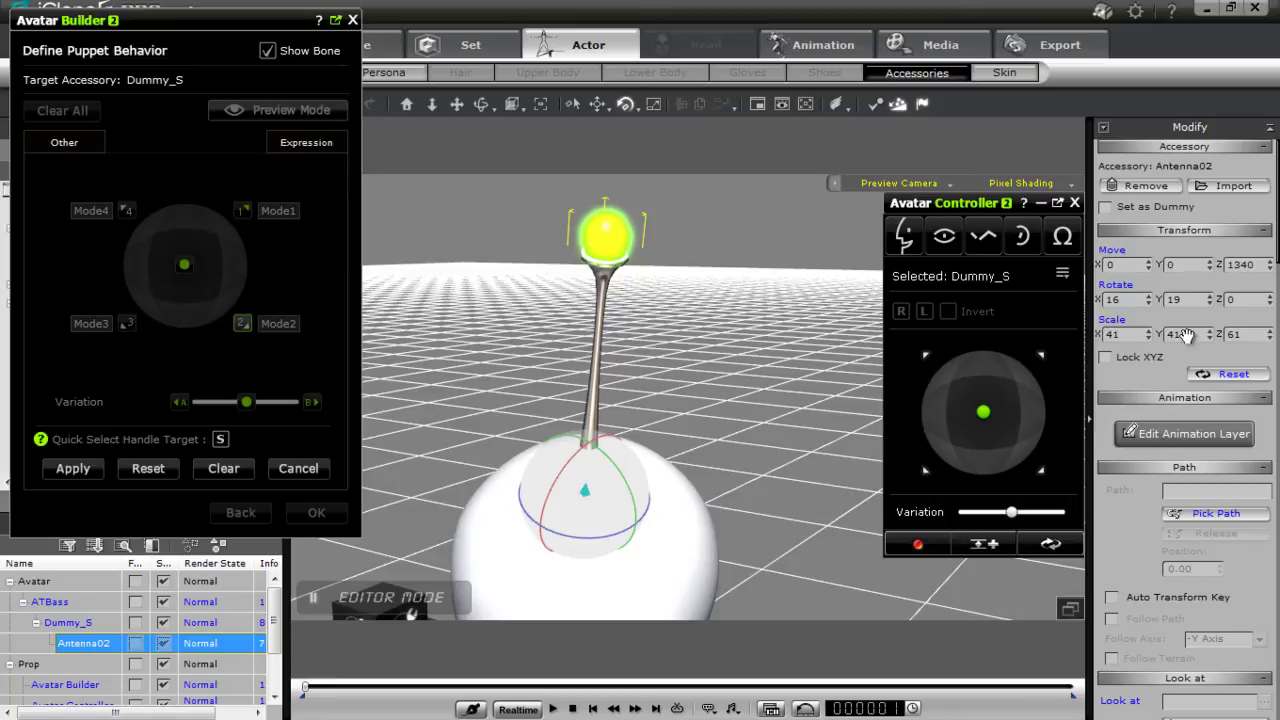
pyautogui.click(73, 468)
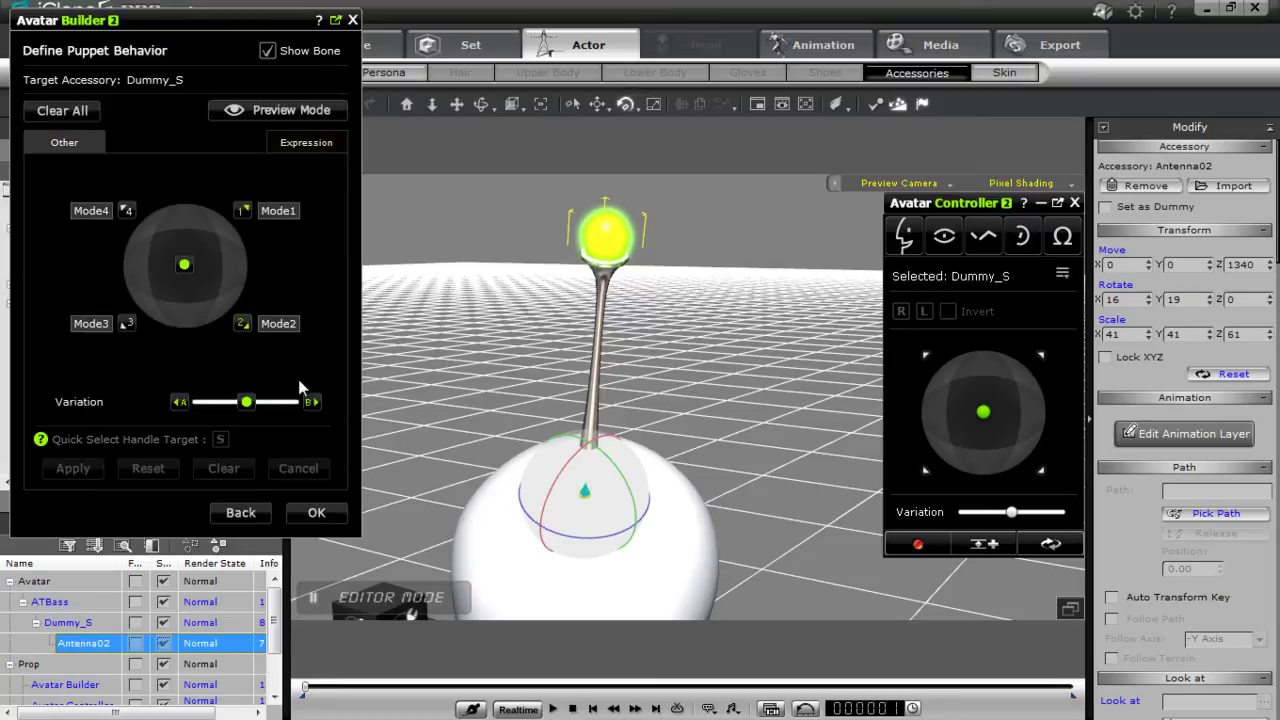
# - Define the Mode3 direction pose by resetting Antenna02 and rotating it to about X 26, Y 345, Z 353, then apply it
pyautogui.click(130, 324)
pyautogui.click(150, 468)
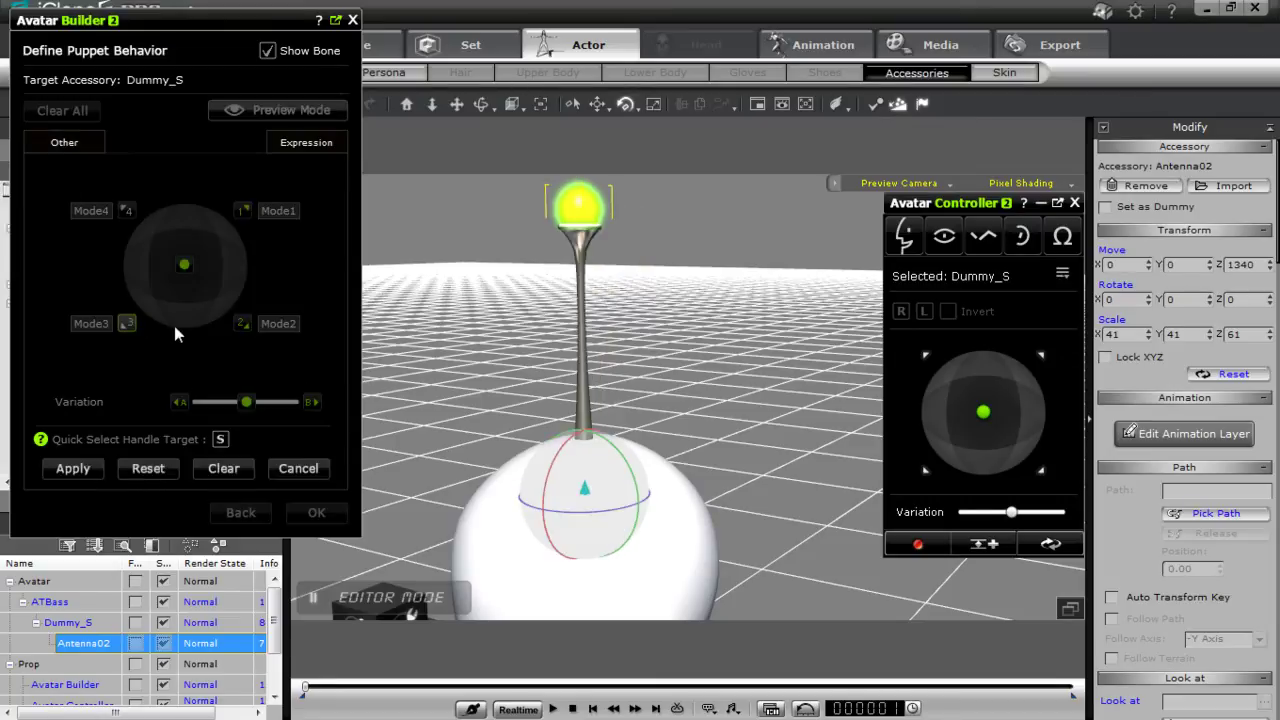
pyautogui.moveTo(545, 465); pyautogui.dragTo(588, 459)
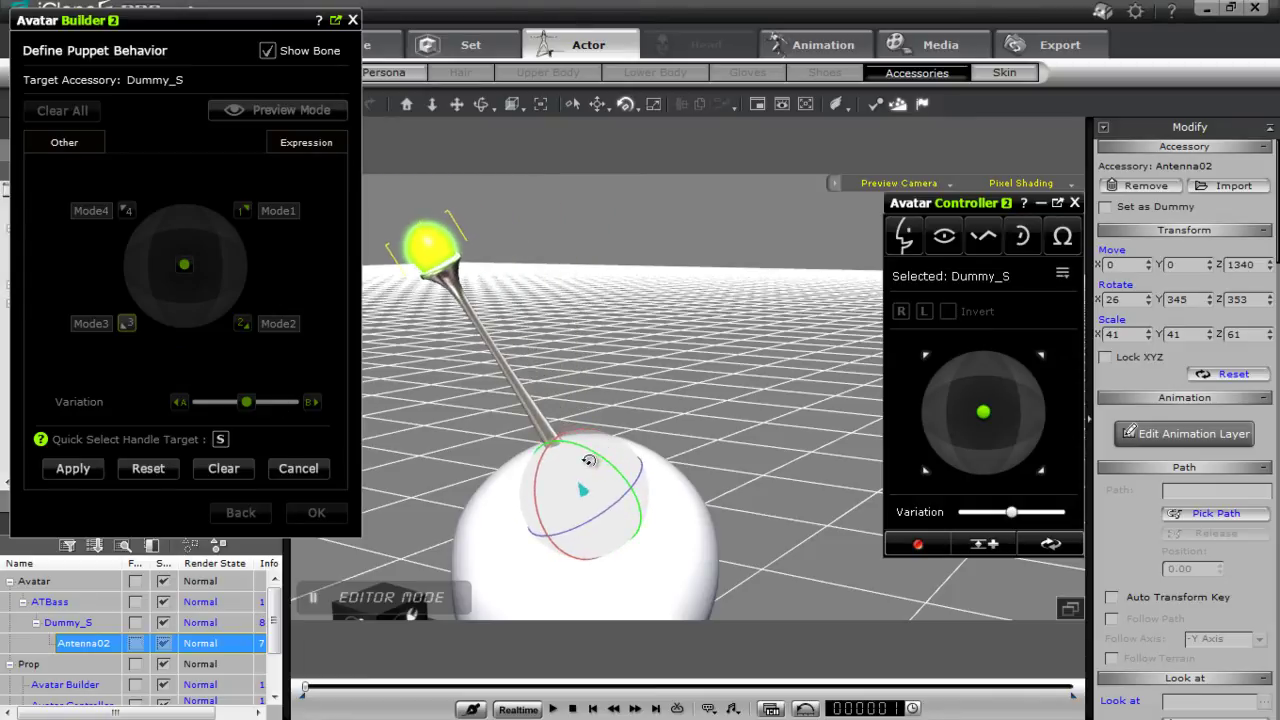
pyautogui.click(72, 468)
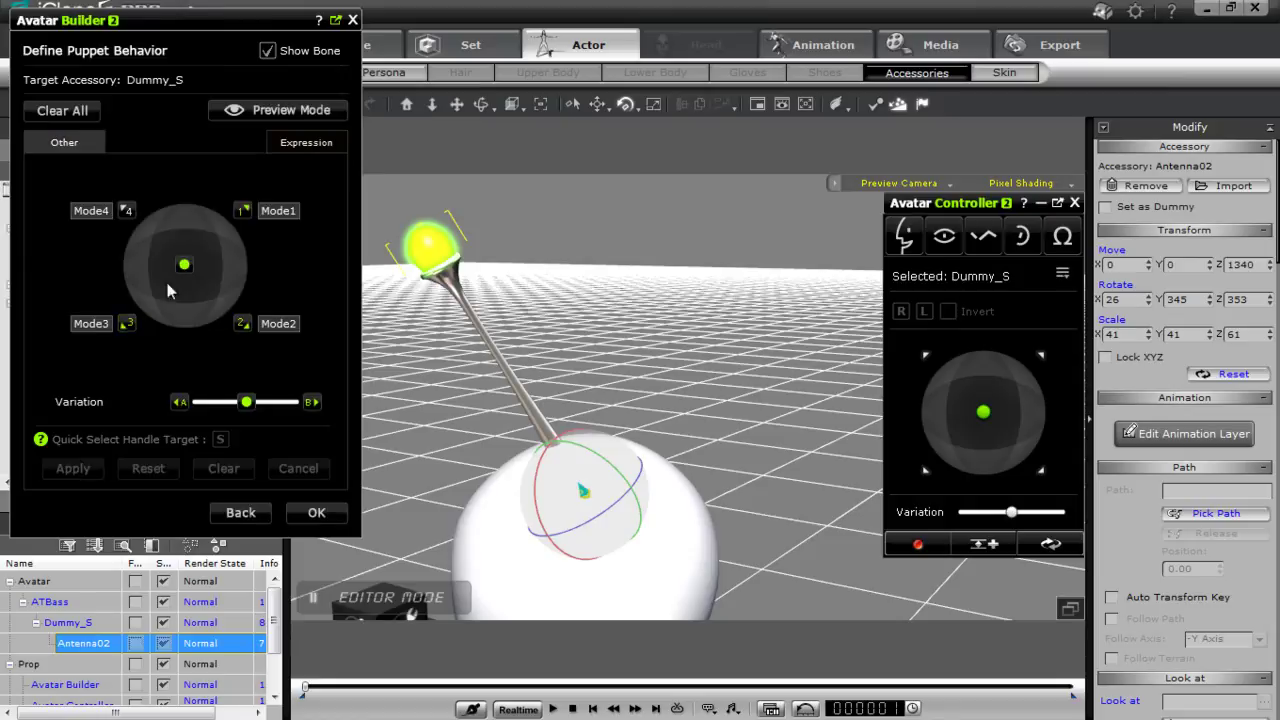
# - Define the Mode4 direction pose by resetting Antenna02 and rotating it to about X 346, Y 341, applying the pose
pyautogui.click(127, 211)
pyautogui.click(166, 470)
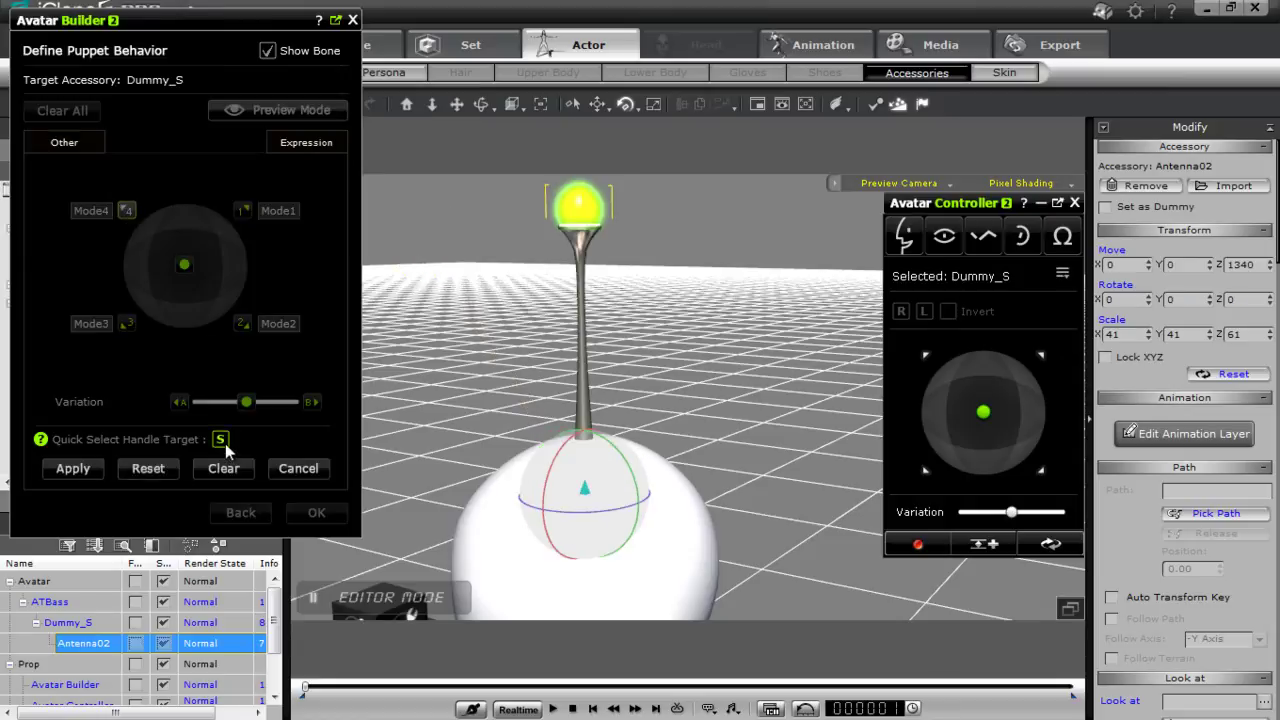
pyautogui.moveTo(626, 460); pyautogui.dragTo(548, 447)
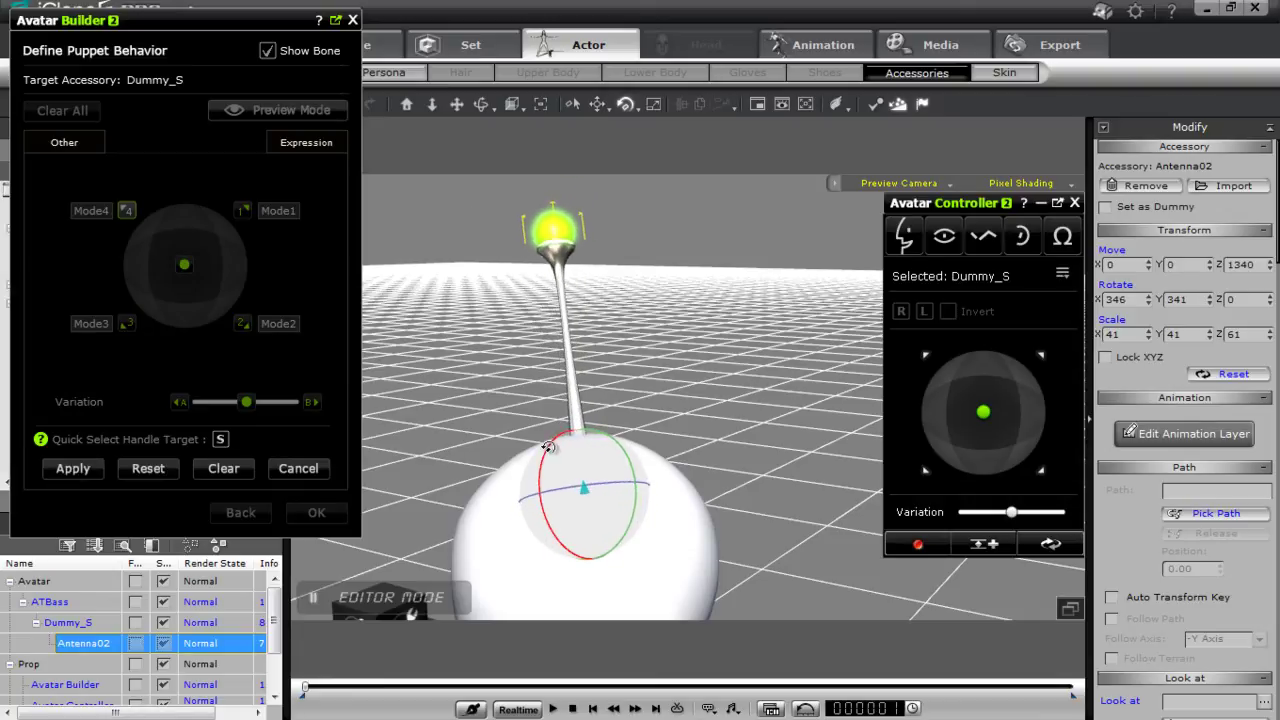
pyautogui.click(72, 468)
# - Preview the antenna's movement with the directional handle and the Variation slider, examining it together with the whole head
pyautogui.click(285, 110)
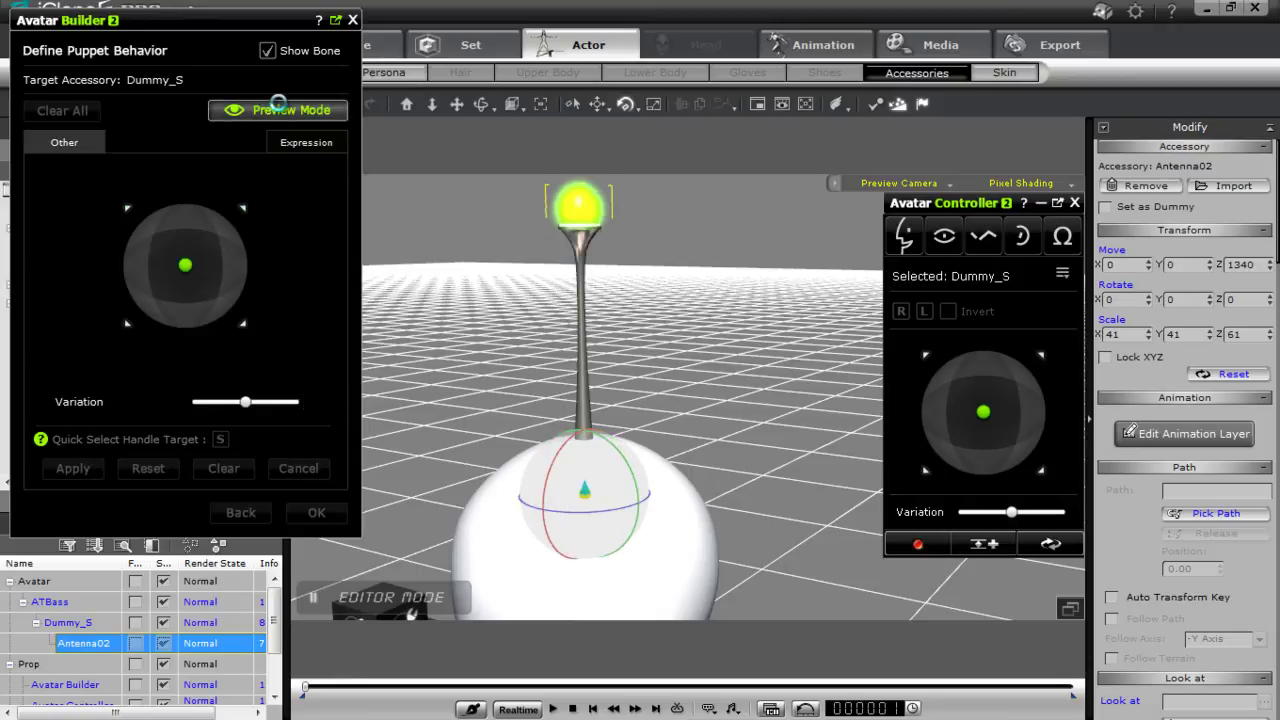
pyautogui.moveTo(214, 288); pyautogui.dragTo(185, 265)
pyautogui.moveTo(246, 402); pyautogui.dragTo(274, 398)
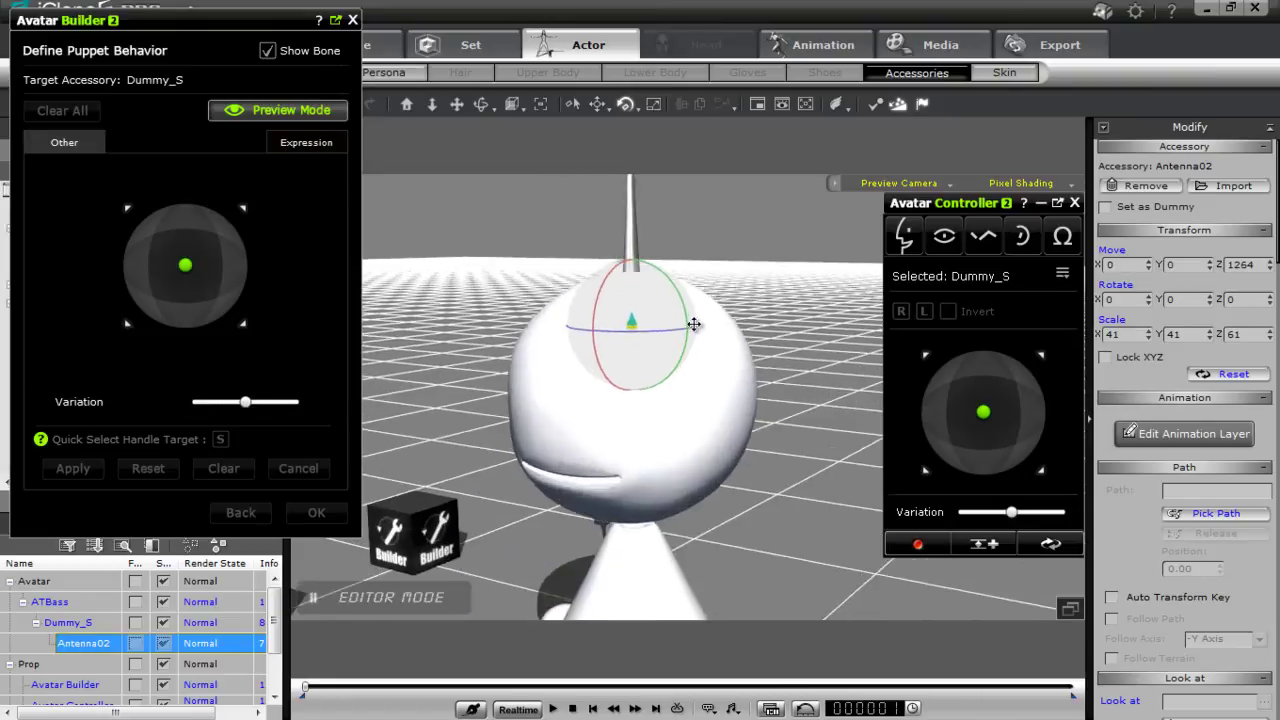
pyautogui.moveTo(694, 324); pyautogui.dragTo(756, 517, button='right')
pyautogui.moveTo(719, 564); pyautogui.dragTo(725, 506, button='right')
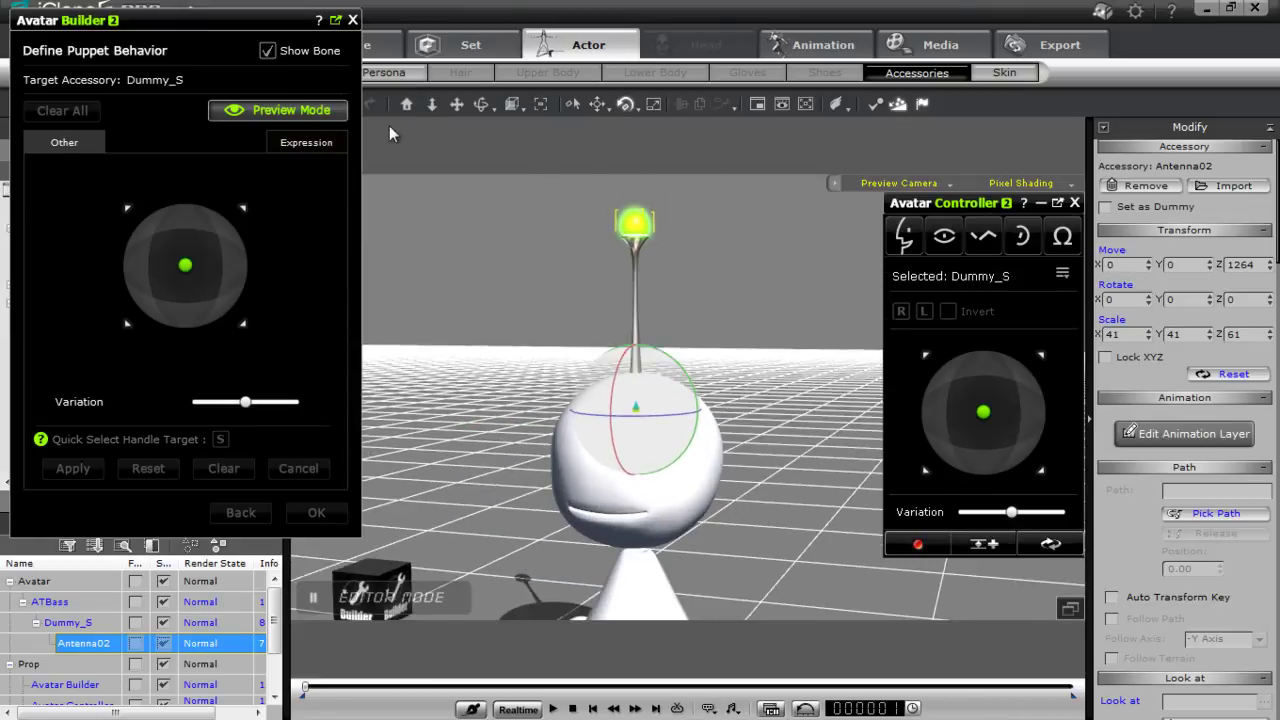
# - Leave the preview, accept the defined puppet behavior, and close Avatar Builder
pyautogui.click(300, 110)
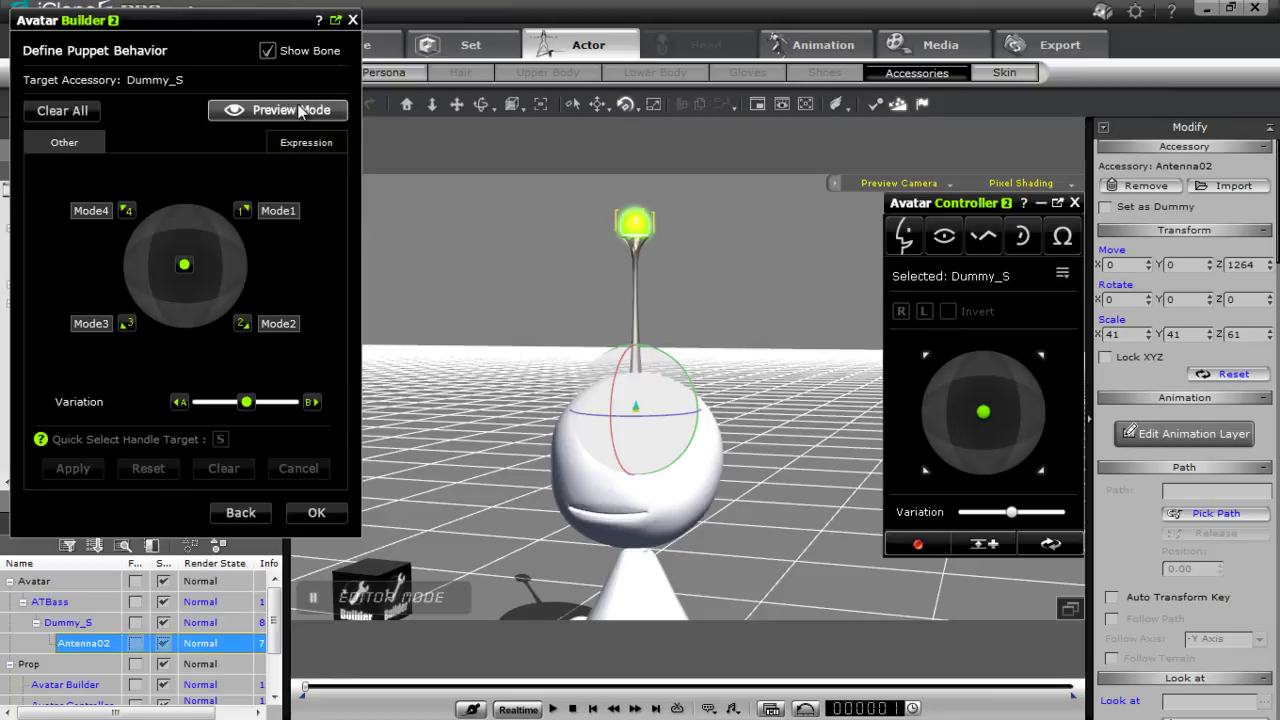
pyautogui.click(316, 512)
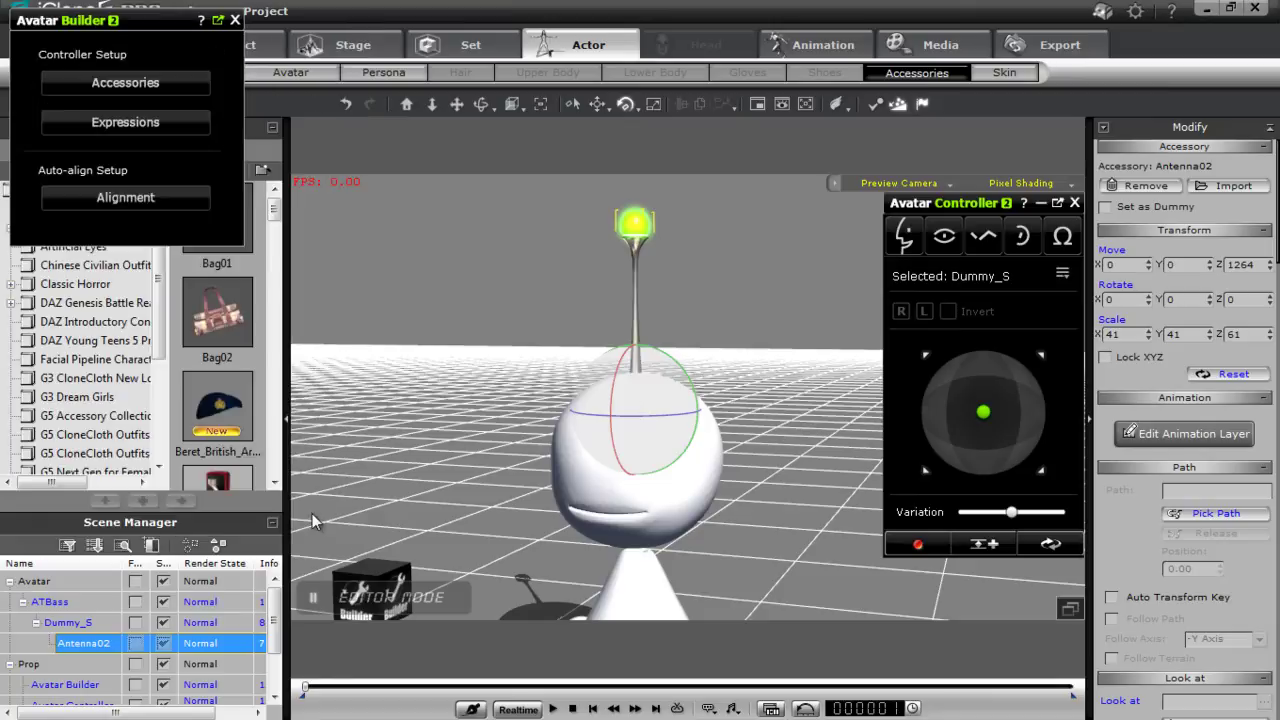
pyautogui.click(234, 20)
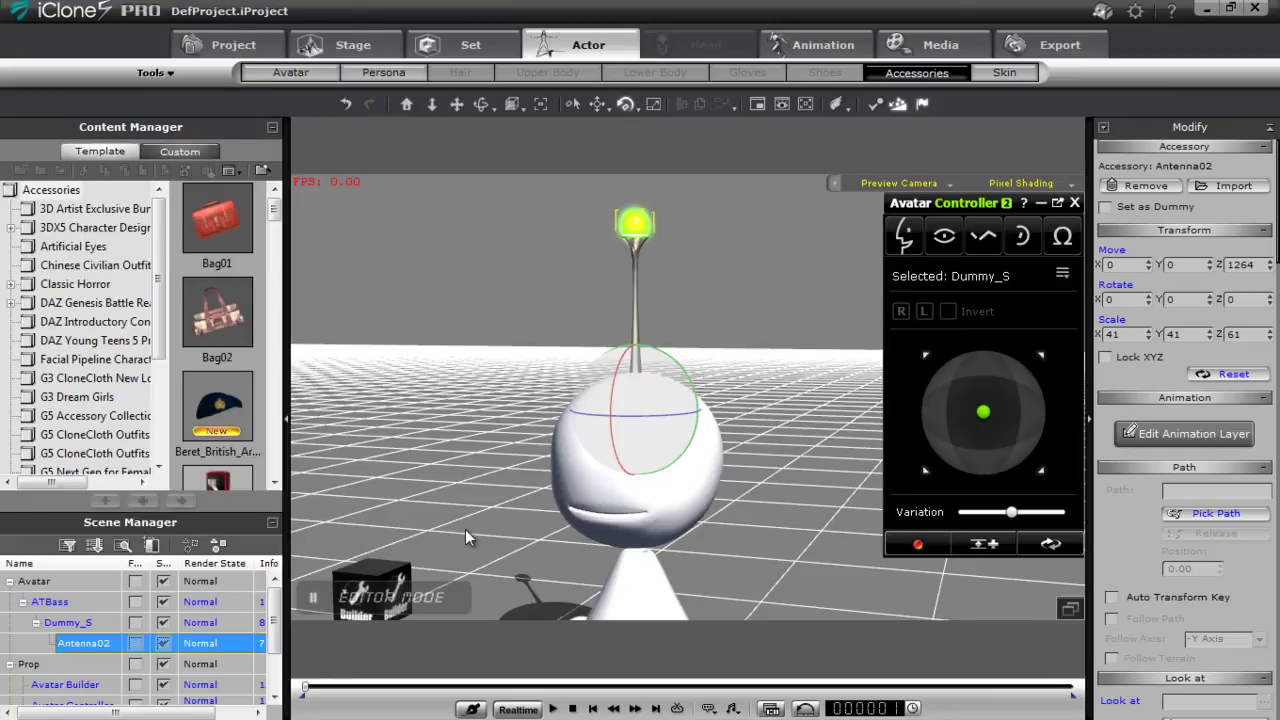
# - Open the timeline above the viewport and show the Animation track of Antenna02
pyautogui.moveTo(478, 440); pyautogui.dragTo(574, 420, button='right')
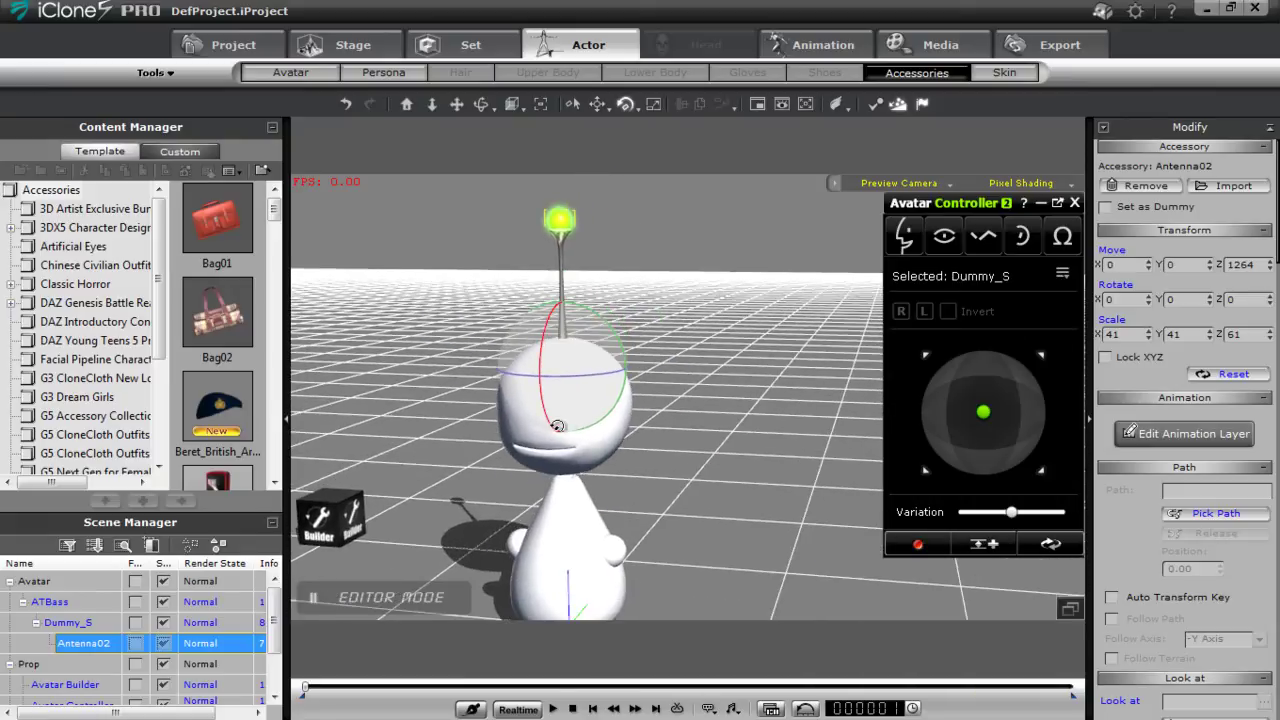
pyautogui.press('F3')
pyautogui.moveTo(97, 358); pyautogui.dragTo(134, 63)
pyautogui.click(352, 124)
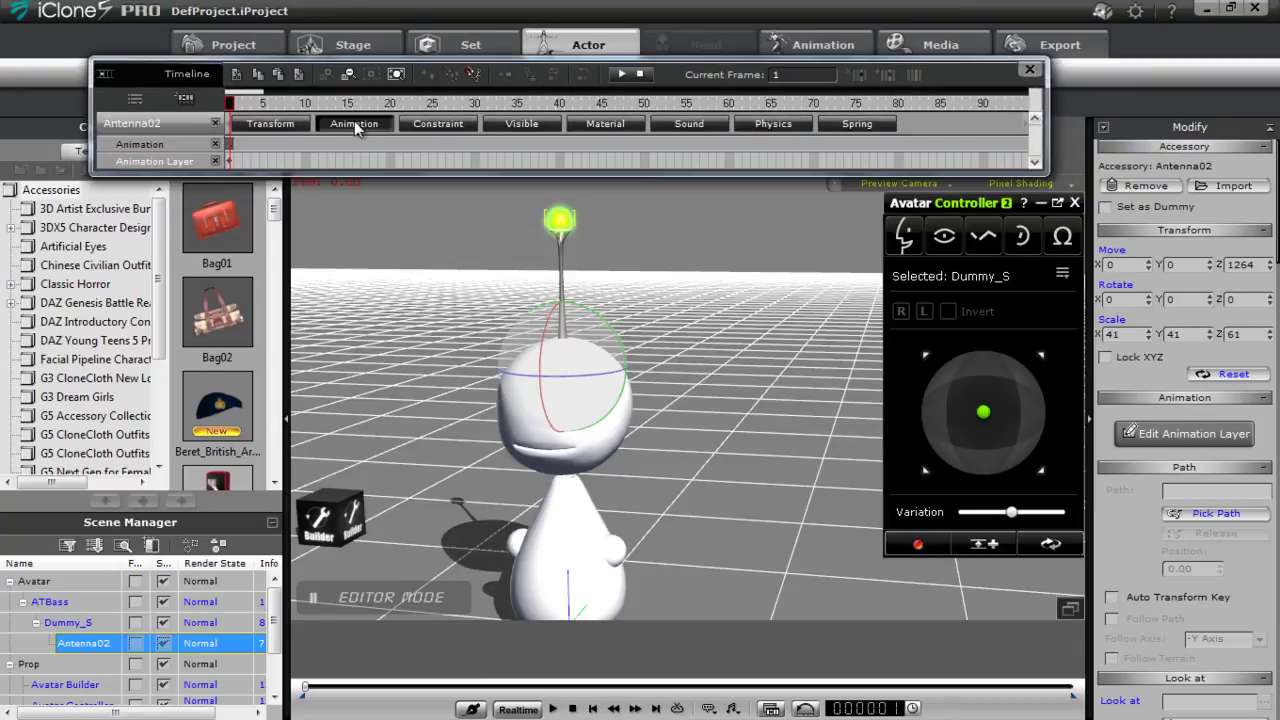
# - Record a directional handle performance of about 153 frames, ending toward Mode1, and review the resulting clip on Antenna02's Animation track
pyautogui.click(948, 541)
pyautogui.moveTo(980, 428)
pyautogui.mouseDown()
pyautogui.moveTo(954, 456)
pyautogui.moveTo(944, 444)
pyautogui.moveTo(976, 357)
pyautogui.moveTo(1041, 419)
pyautogui.moveTo(978, 446)
pyautogui.moveTo(984, 367)
pyautogui.moveTo(1058, 392)
pyautogui.moveTo(986, 360)
pyautogui.moveTo(1034, 358)
pyautogui.mouseUp()
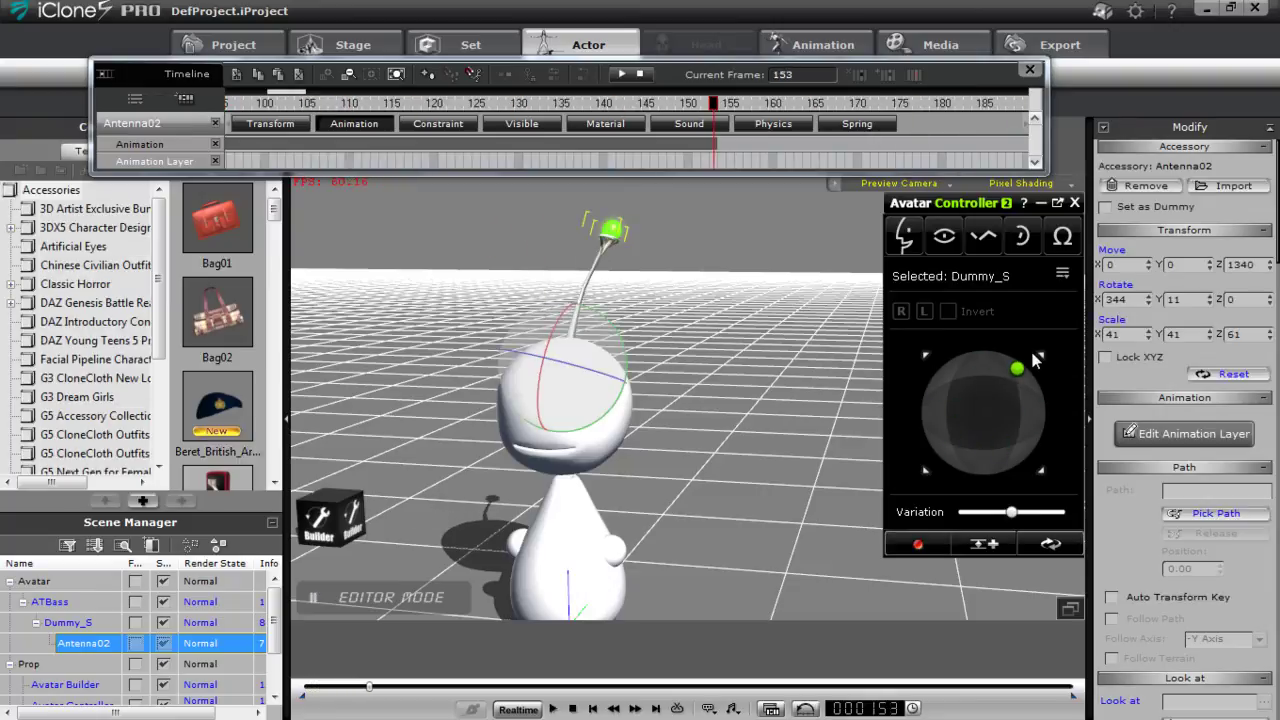
pyautogui.moveTo(287, 91); pyautogui.dragTo(247, 92)
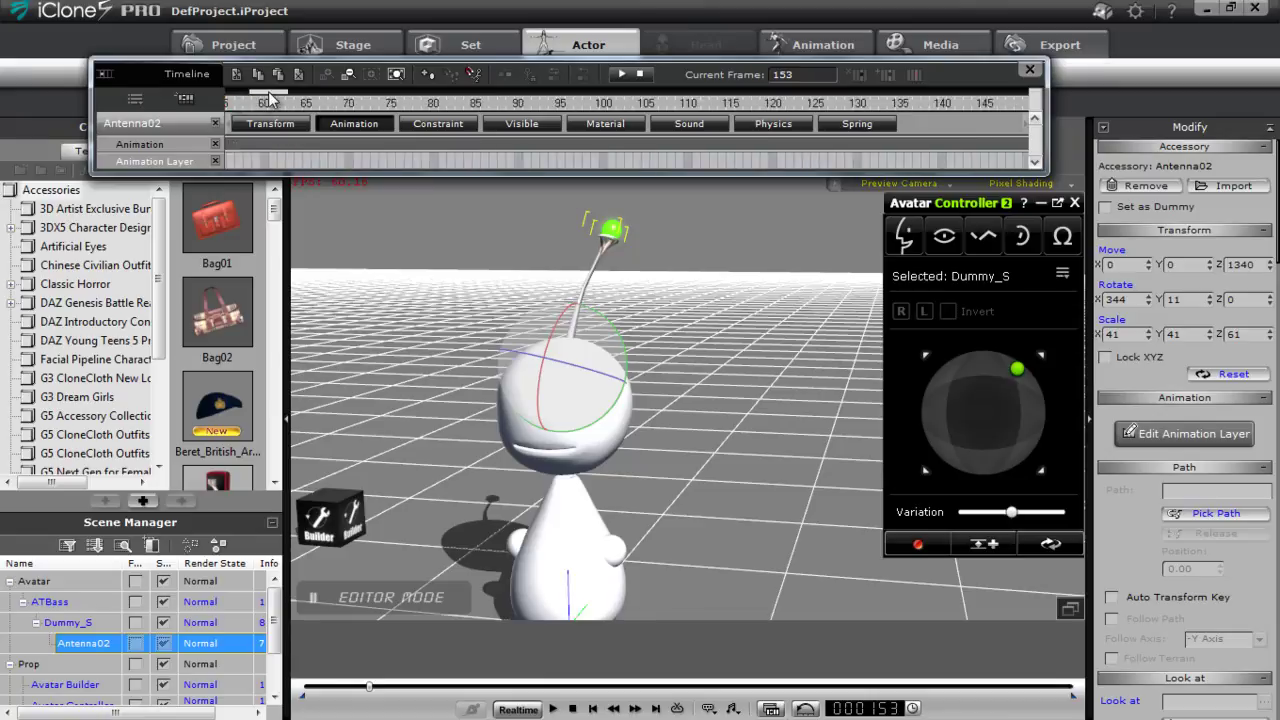
pyautogui.moveTo(260, 96); pyautogui.dragTo(205, 100)
pyautogui.press('space')
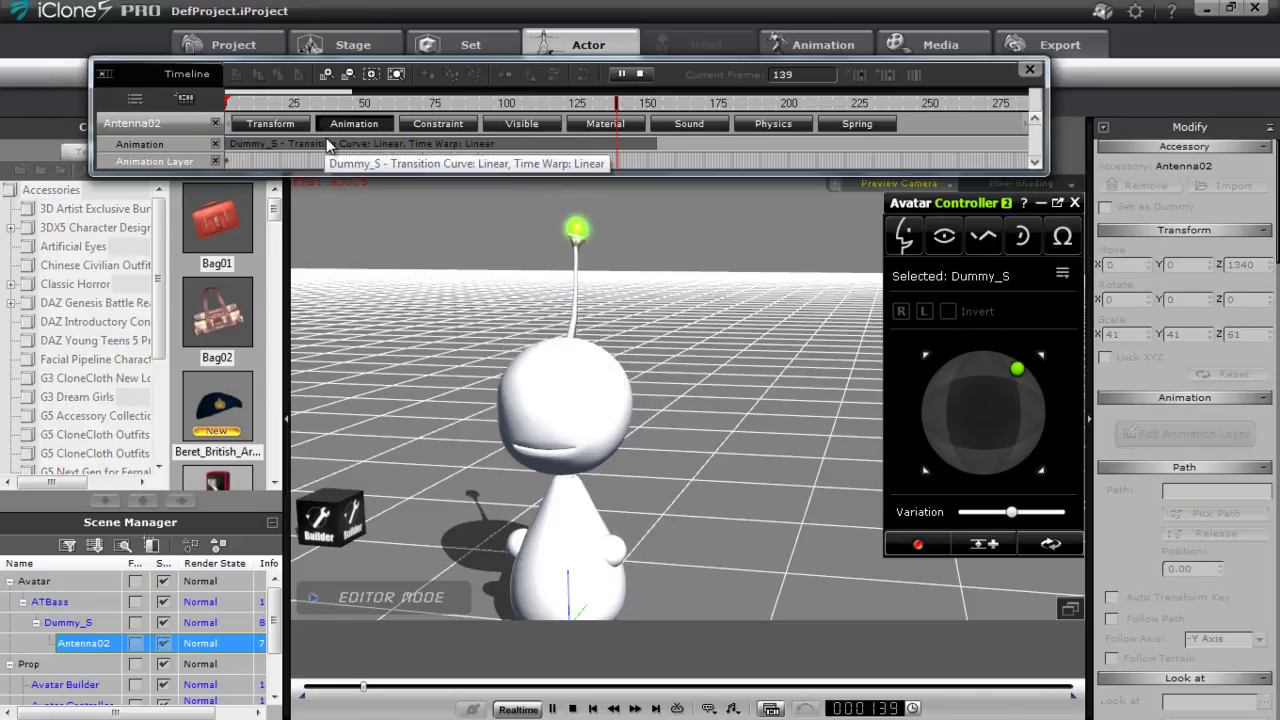
pyautogui.press('space')
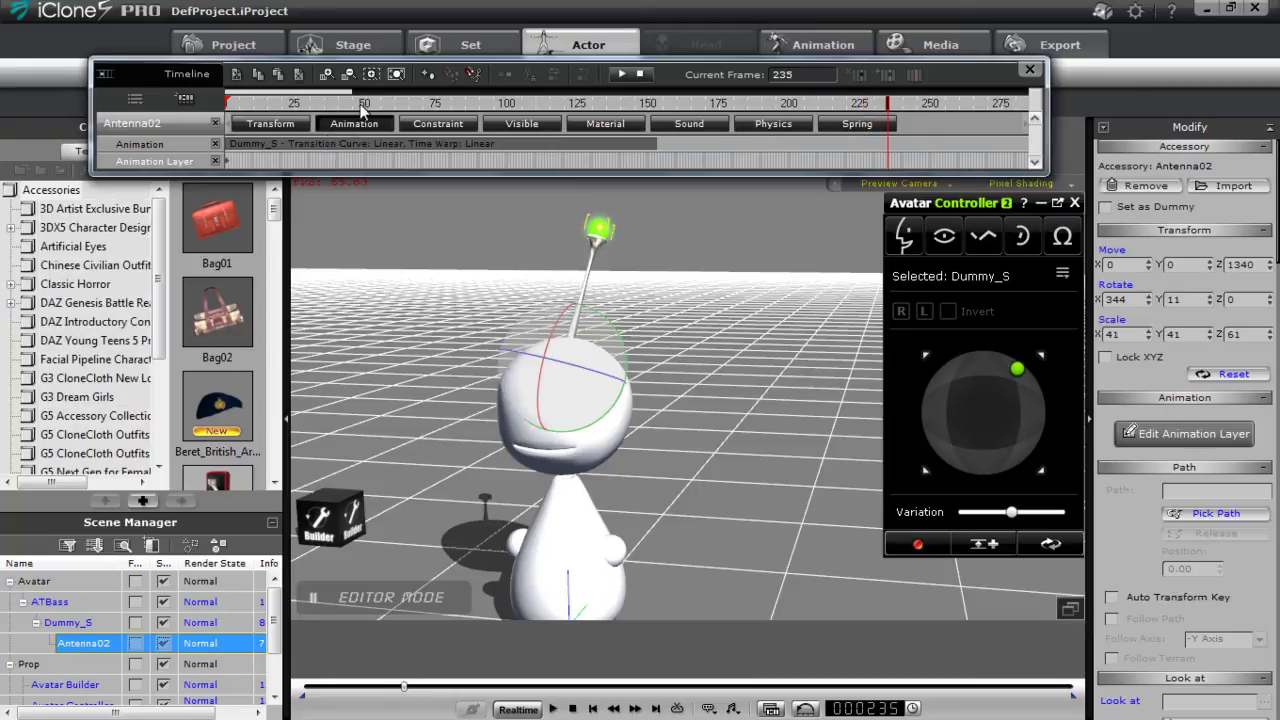
pyautogui.moveTo(363, 110); pyautogui.dragTo(396, 112)
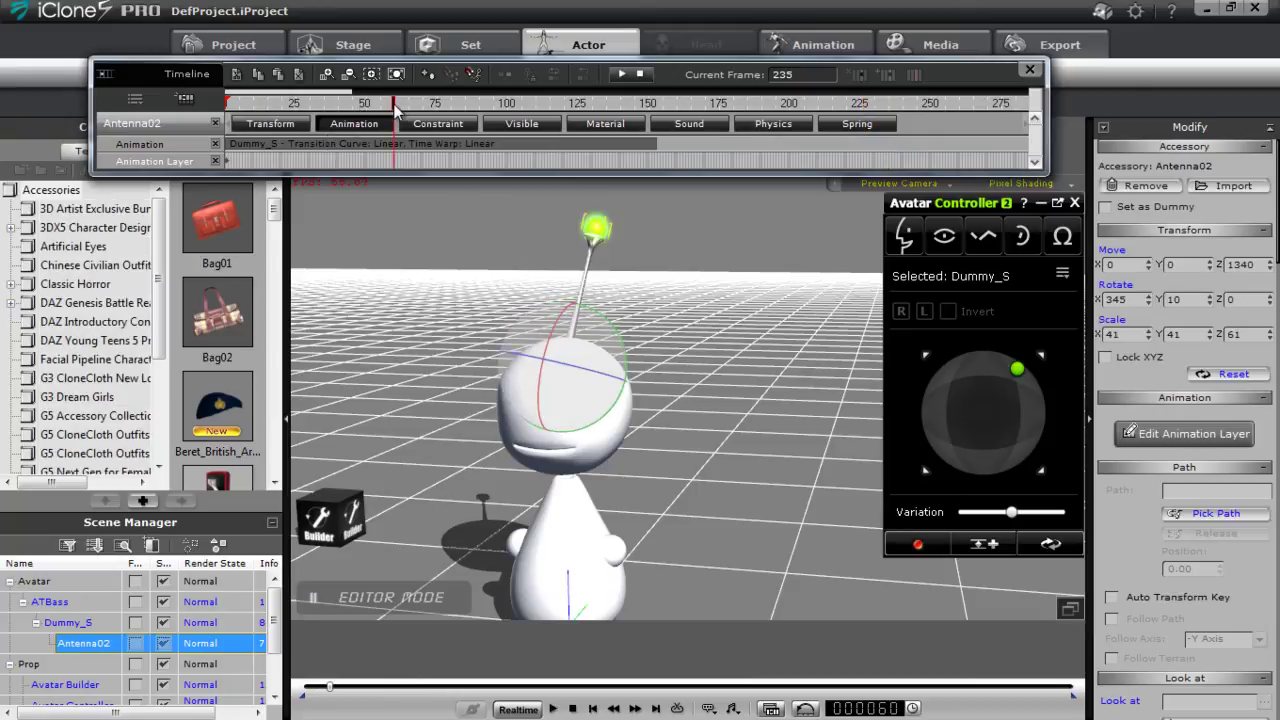
# - Add Dummy_S to the timeline with its Animation track shown, and return to frame 1
pyautogui.click(89, 620)
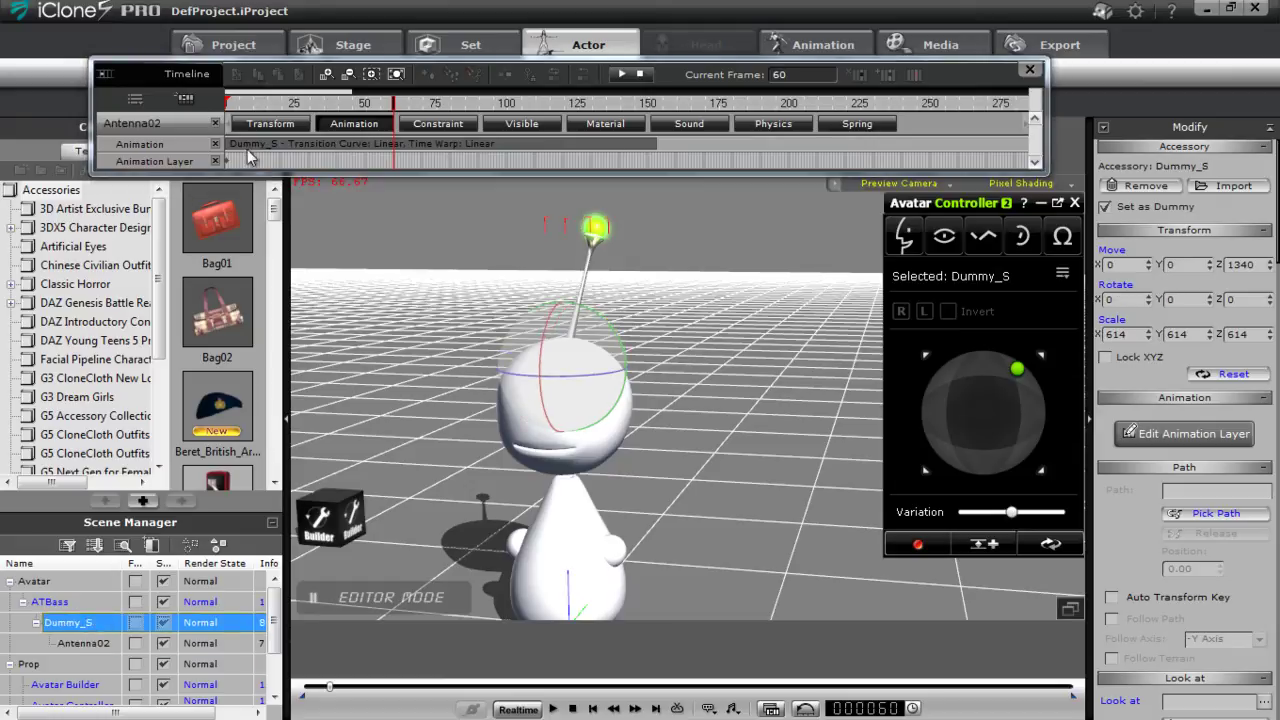
pyautogui.click(185, 99)
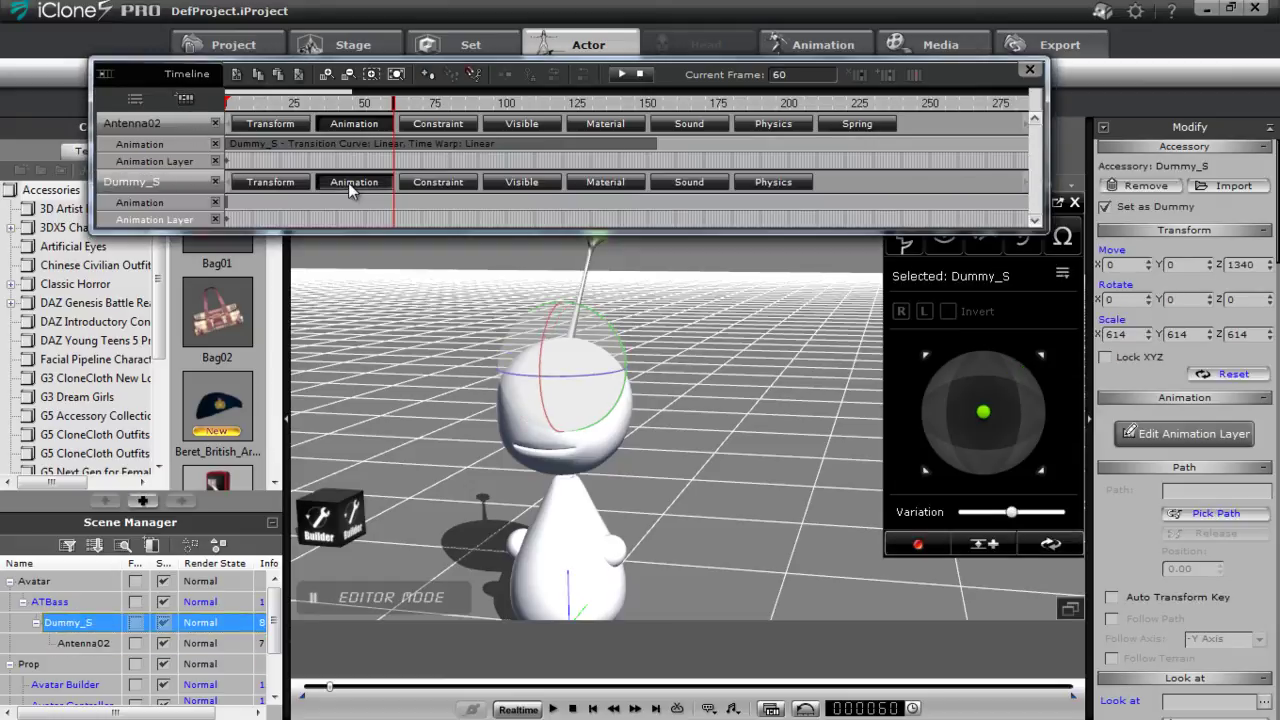
pyautogui.moveTo(349, 101); pyautogui.dragTo(226, 102)
# - Record a second Avatar Controller performance for Dummy_S using only the Variation slider over the existing antenna motion
pyautogui.click(928, 548)
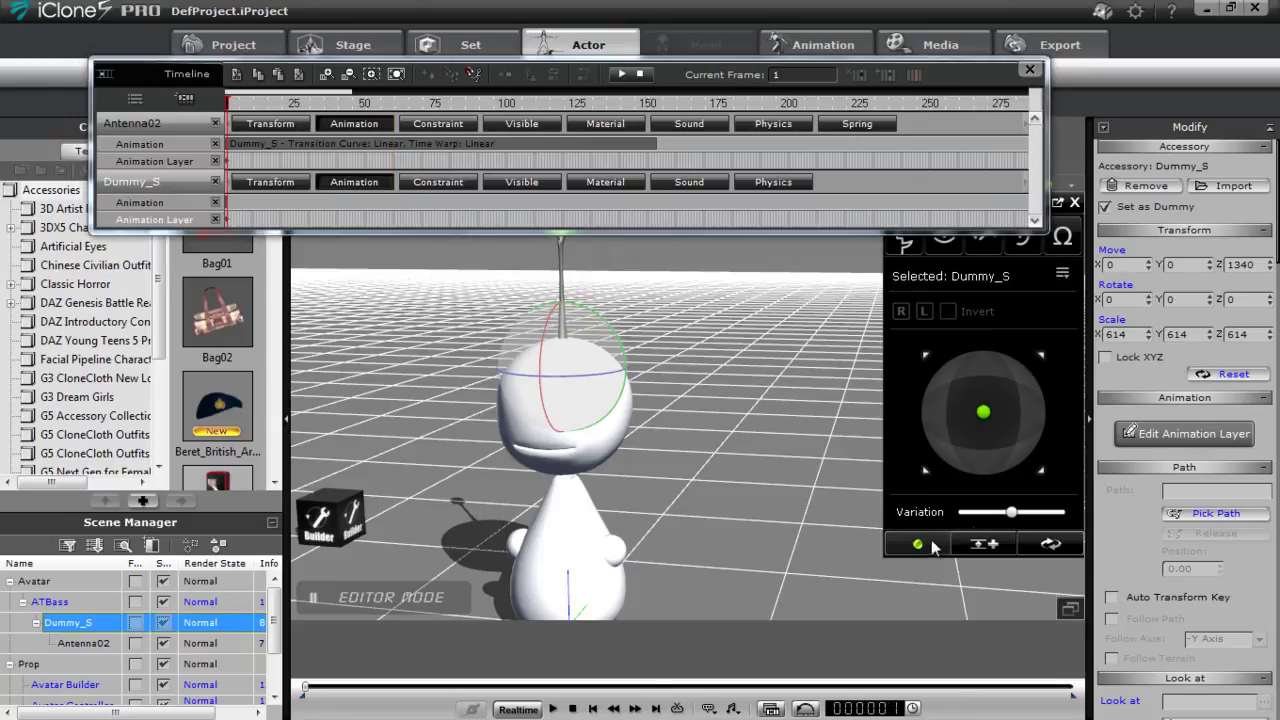
pyautogui.press('space')
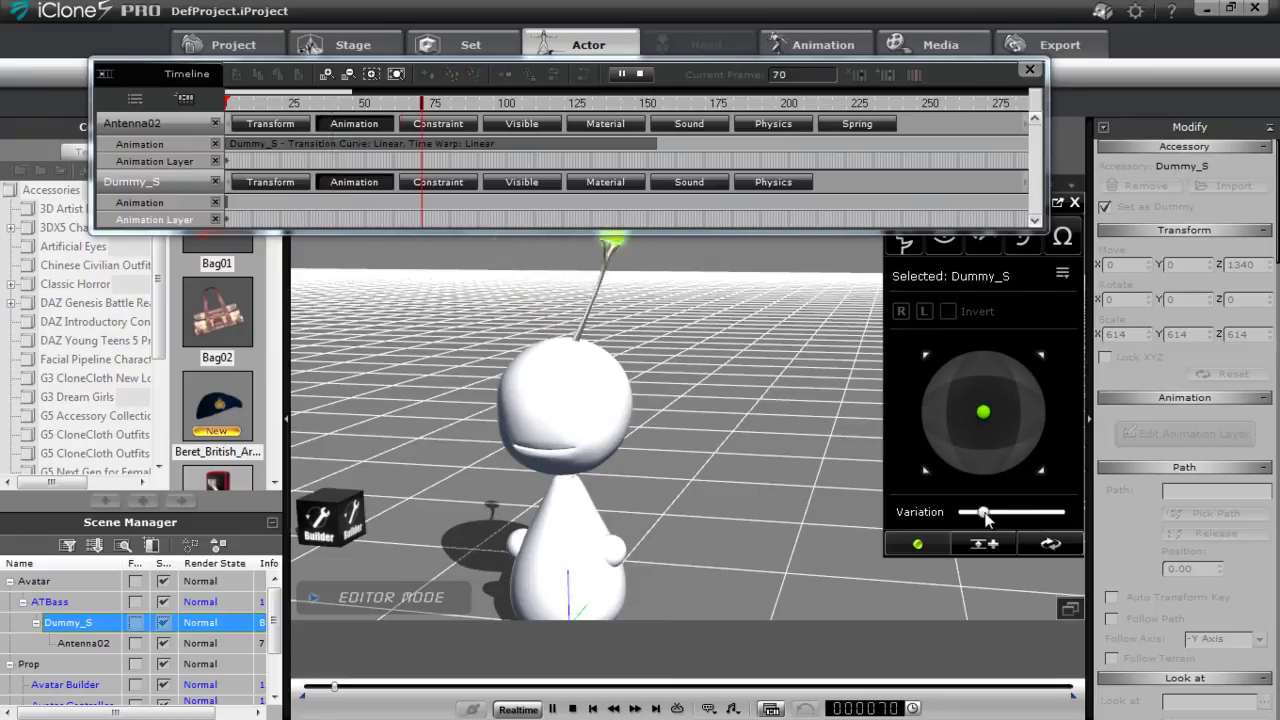
pyautogui.moveTo(1030, 516); pyautogui.dragTo(992, 514)
pyautogui.press('space')
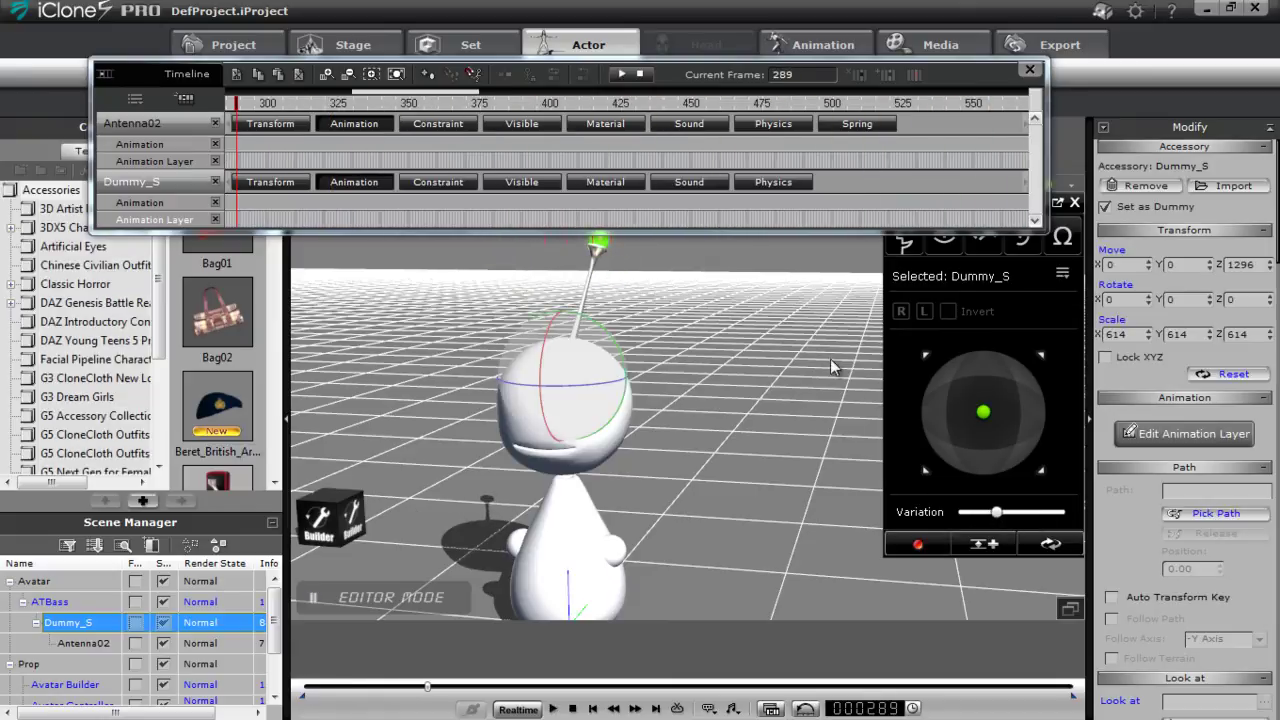
# - Examine the Antenna02 and Dummy_S animation clips in the timeline, scrubbing the combined motion to frame 153
pyautogui.moveTo(374, 90); pyautogui.dragTo(238, 95)
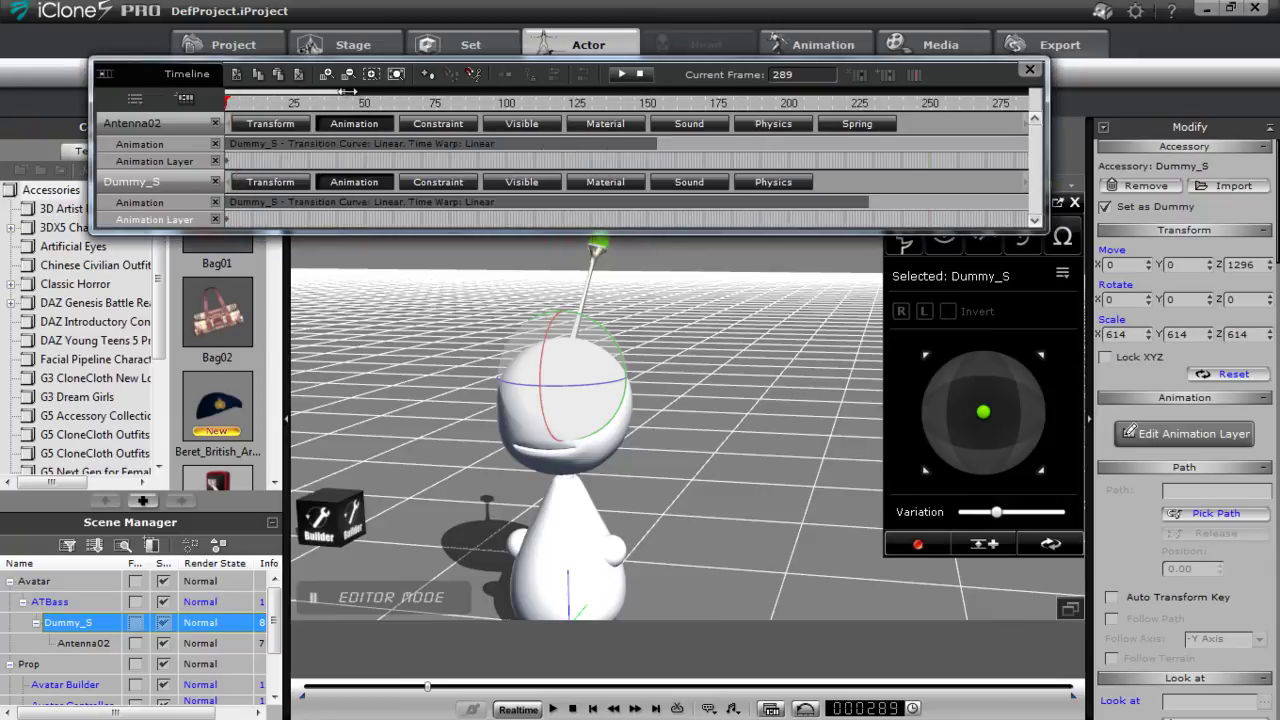
pyautogui.moveTo(322, 92); pyautogui.dragTo(348, 91)
pyautogui.click(264, 104)
pyautogui.moveTo(264, 104); pyautogui.dragTo(655, 105)
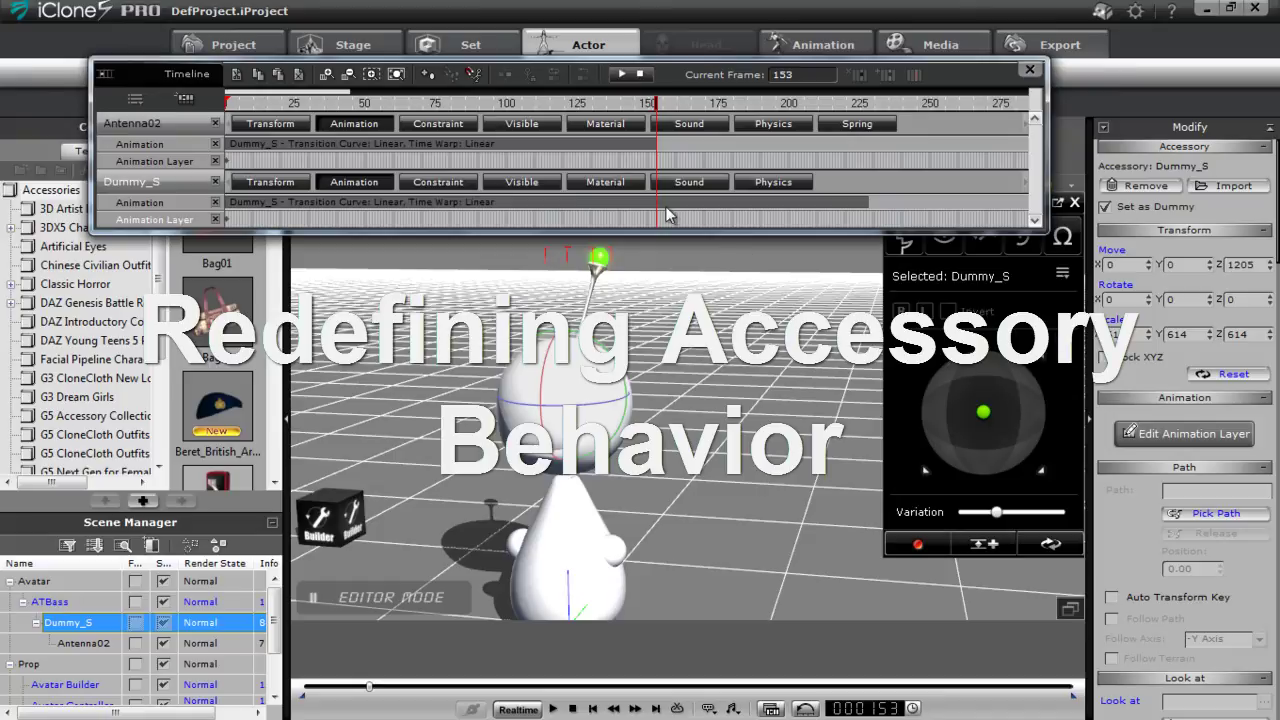
# - Close the timeline and return the project to frame 1, then select the Avatar Builder prop in the scene
pyautogui.click(1029, 70)
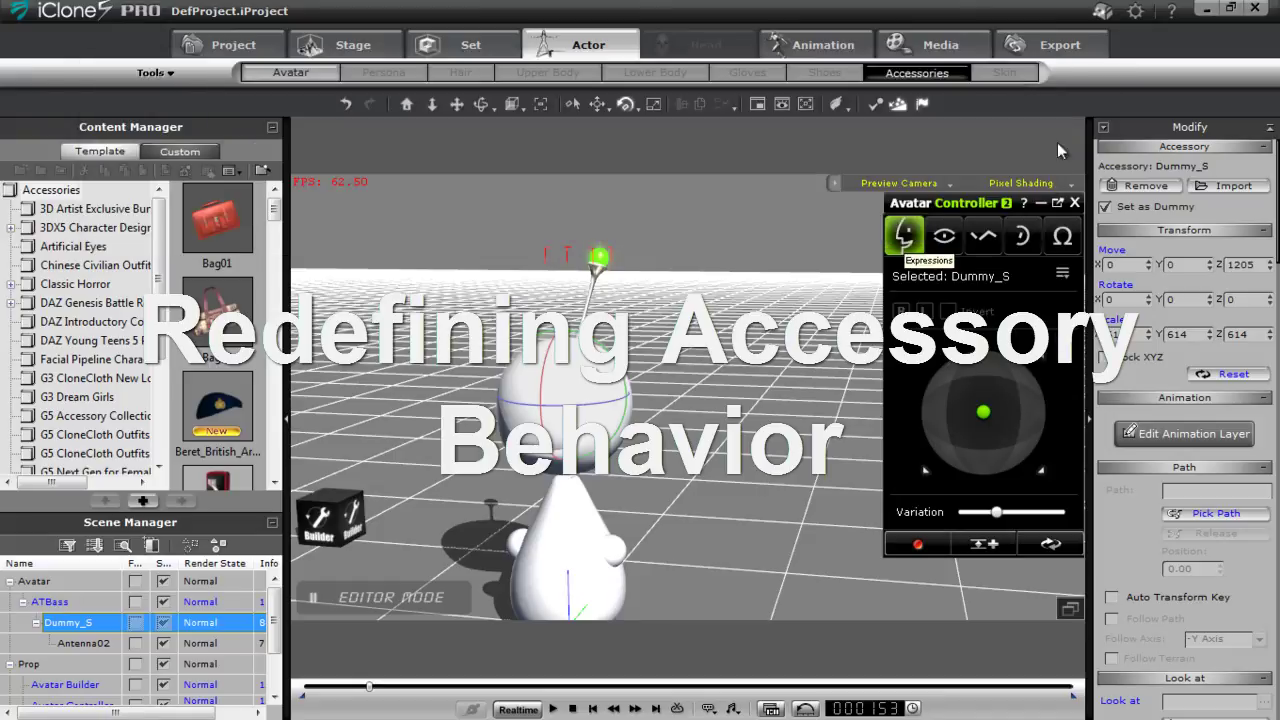
pyautogui.click(572, 708)
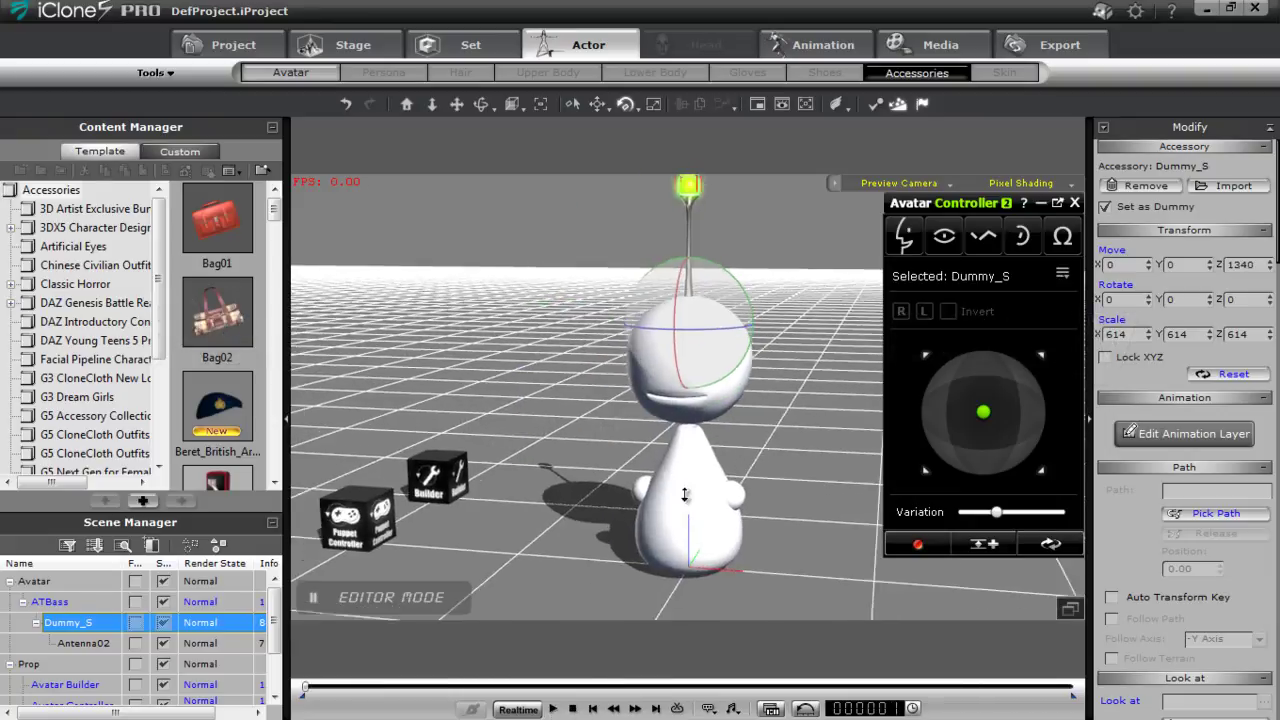
pyautogui.click(465, 465)
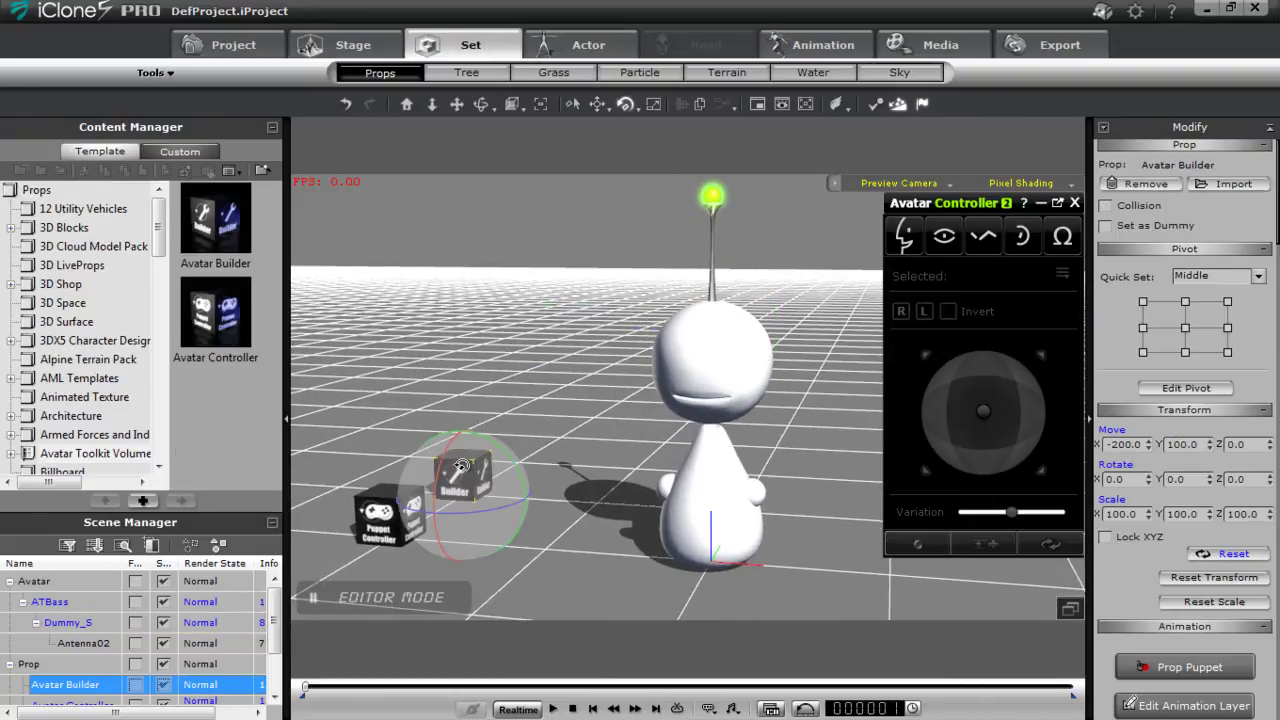
# - Open the Avatar Builder script's accessory controller setup with Dummy_S as the target, keeping the scene view clear
pyautogui.rightClick(462, 465)
pyautogui.moveTo(494, 463)
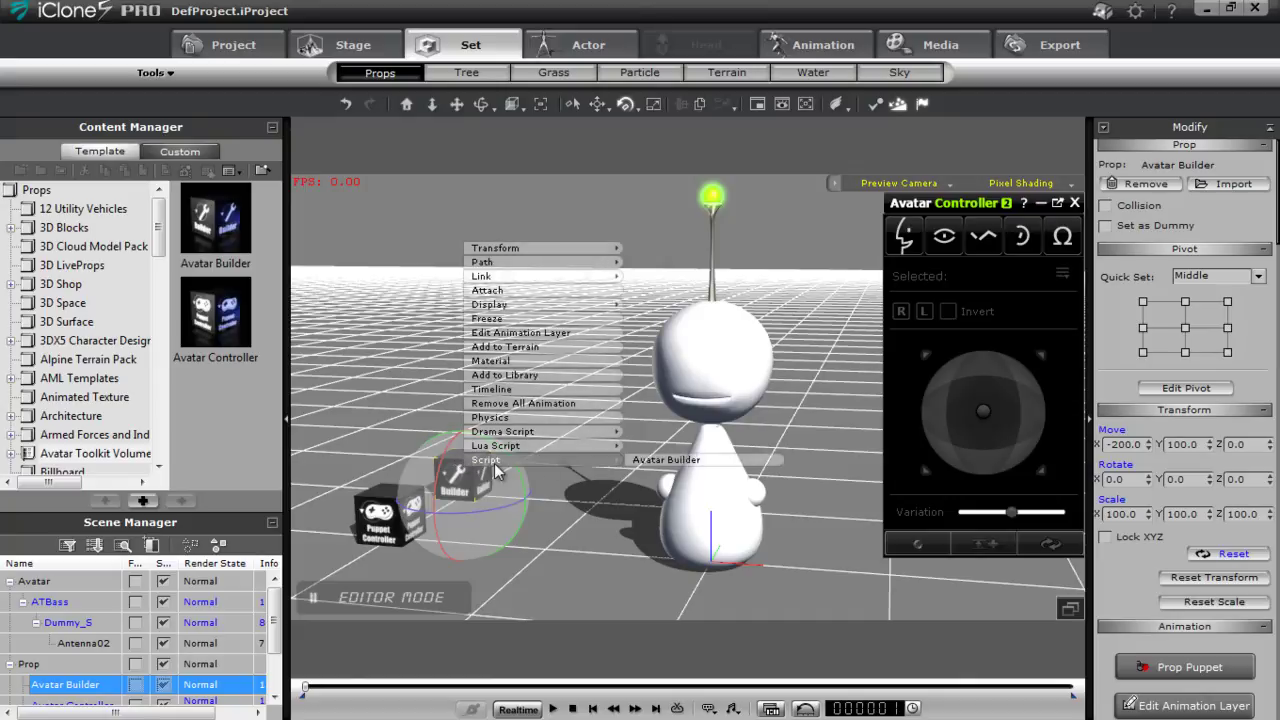
pyautogui.click(658, 461)
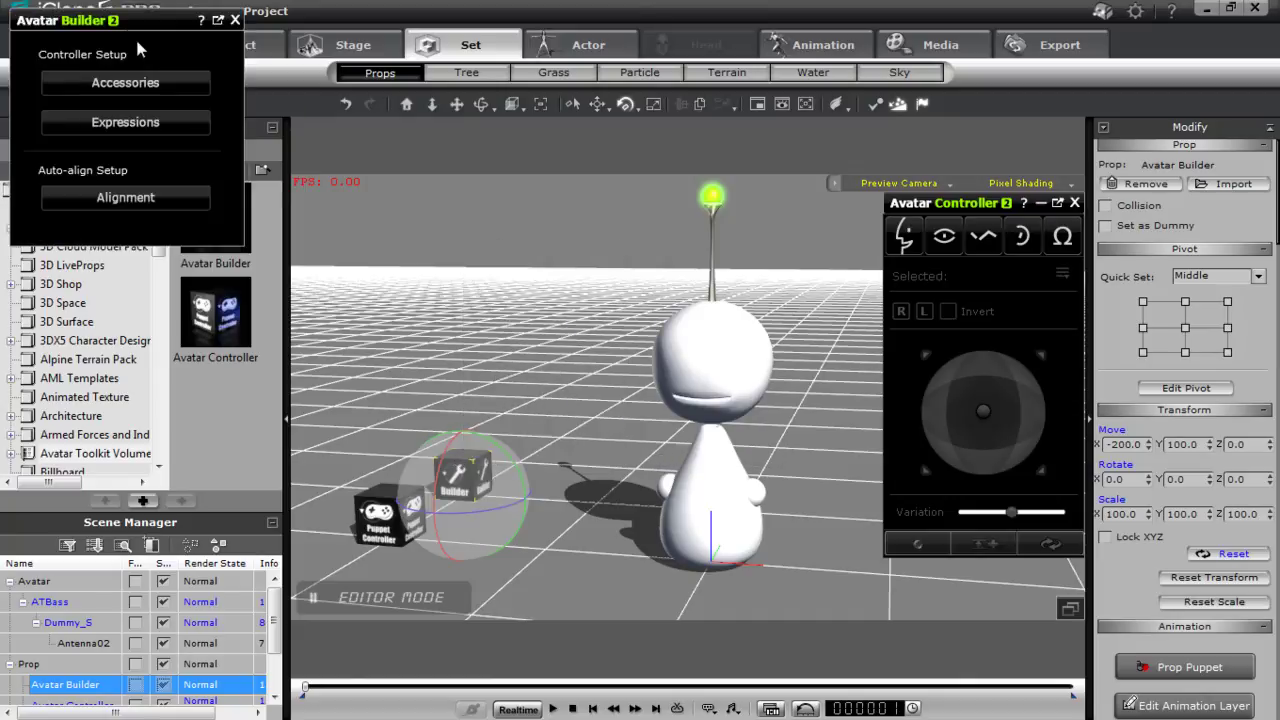
pyautogui.moveTo(138, 20); pyautogui.dragTo(366, 220)
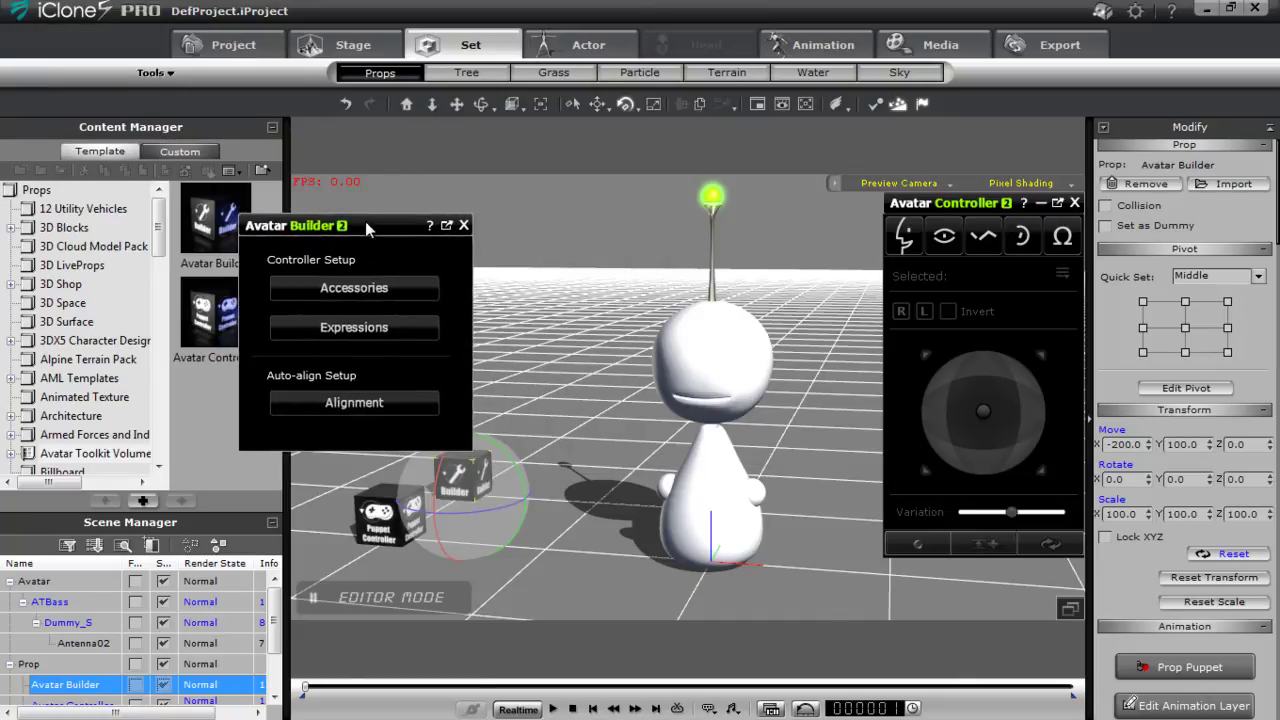
pyautogui.click(354, 288)
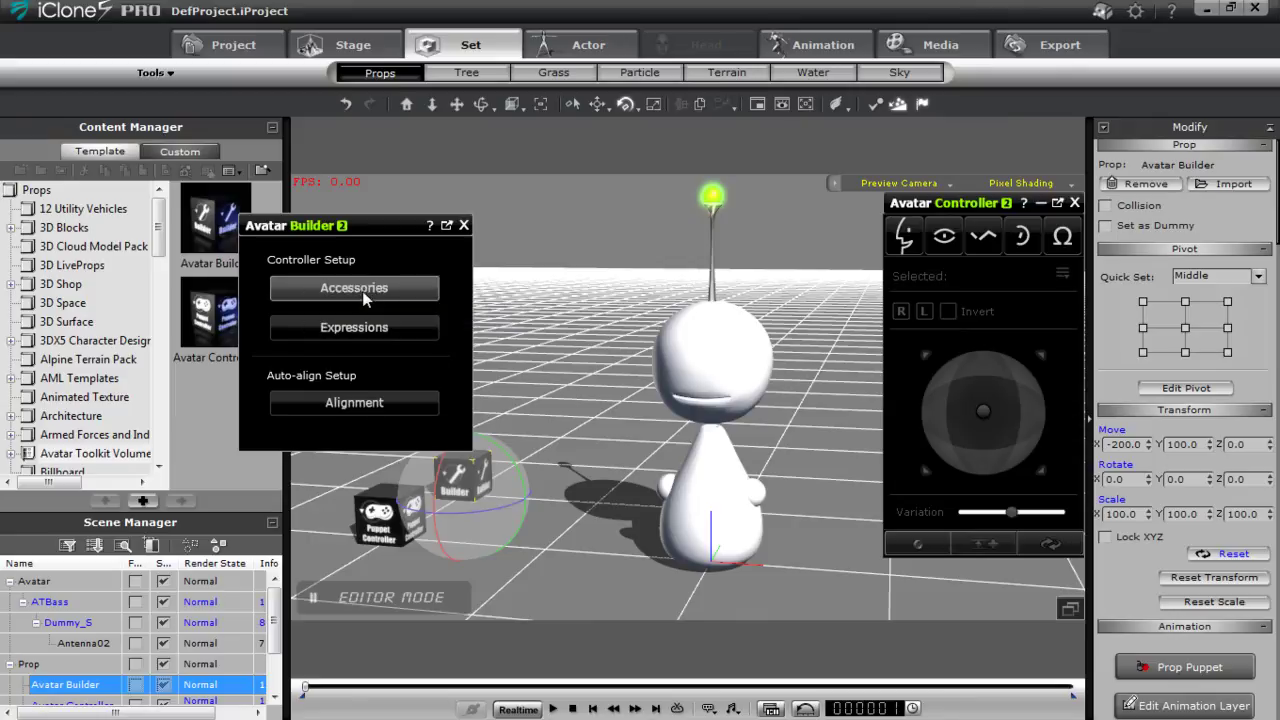
pyautogui.click(77, 622)
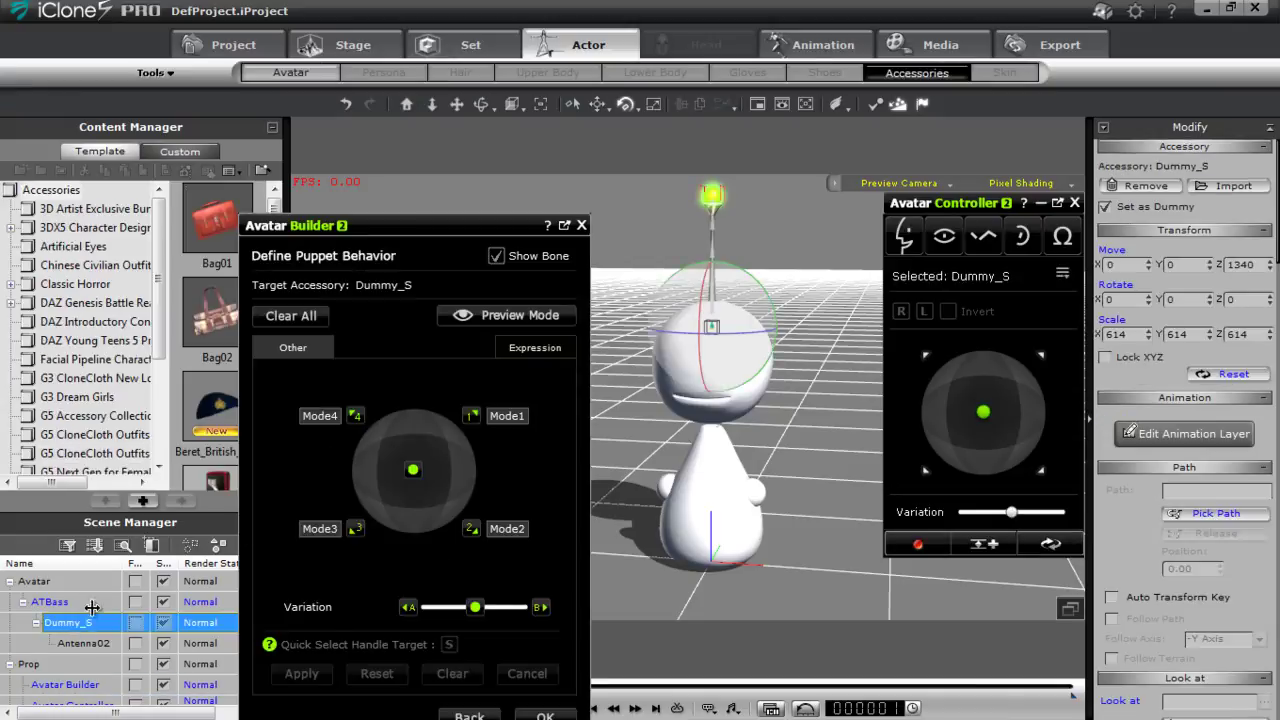
pyautogui.moveTo(445, 230); pyautogui.dragTo(296, 90)
# - Preview Dummy_S's existing puppet behavior in Avatar Builder toward direction 1, and return to definition mode
pyautogui.click(372, 178)
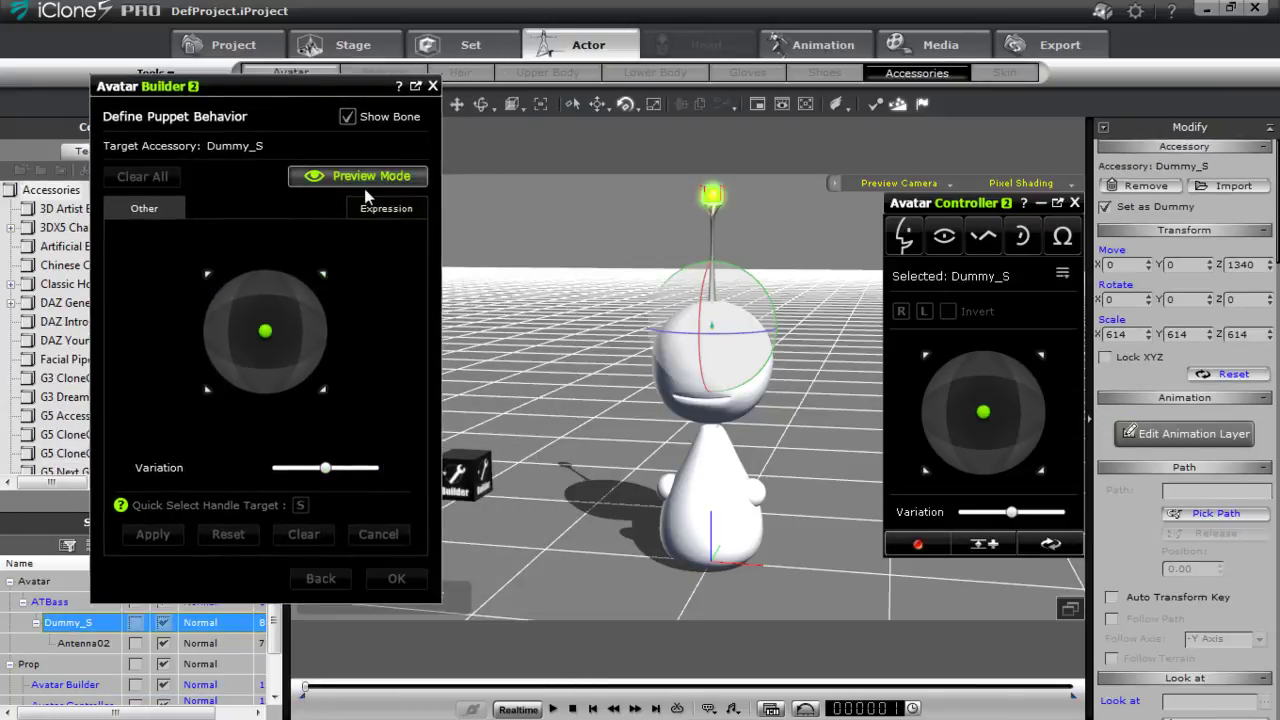
pyautogui.moveTo(264, 330); pyautogui.dragTo(343, 248)
pyautogui.click(367, 176)
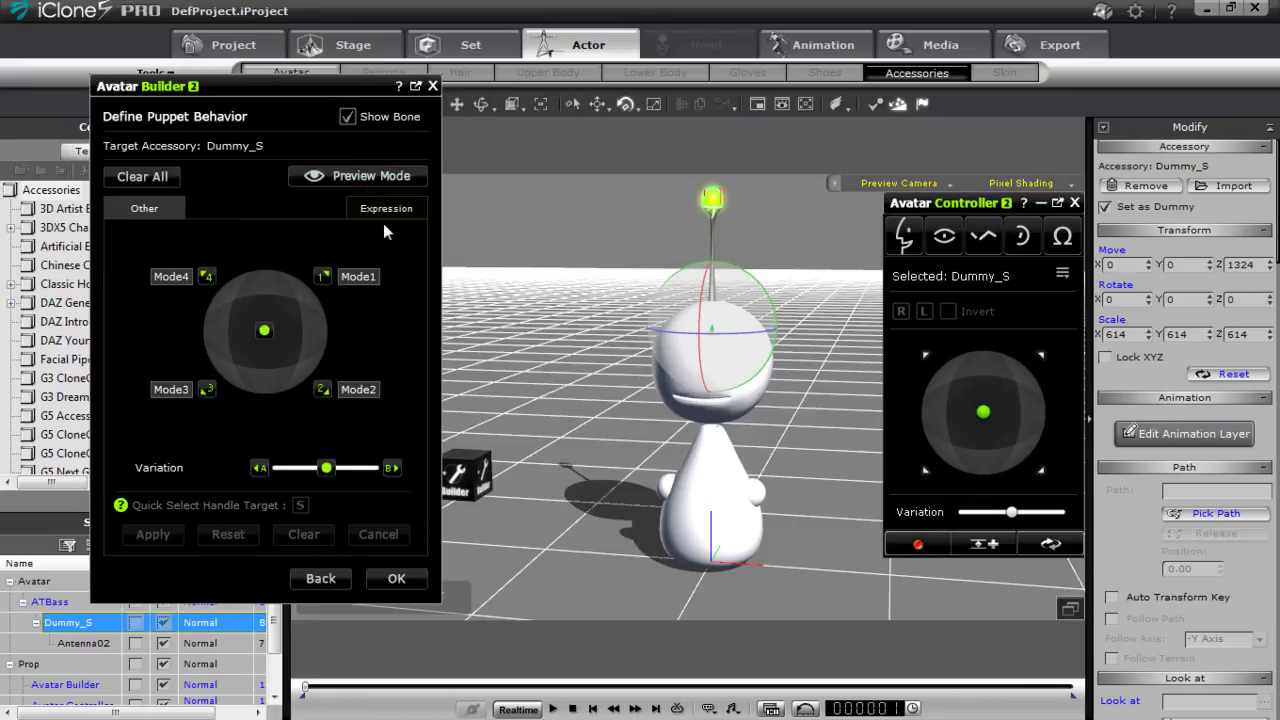
# - Redefine Dummy_S's direction 1 pose by rotating Antenna02 to 300 on X, and apply it
pyautogui.click(324, 277)
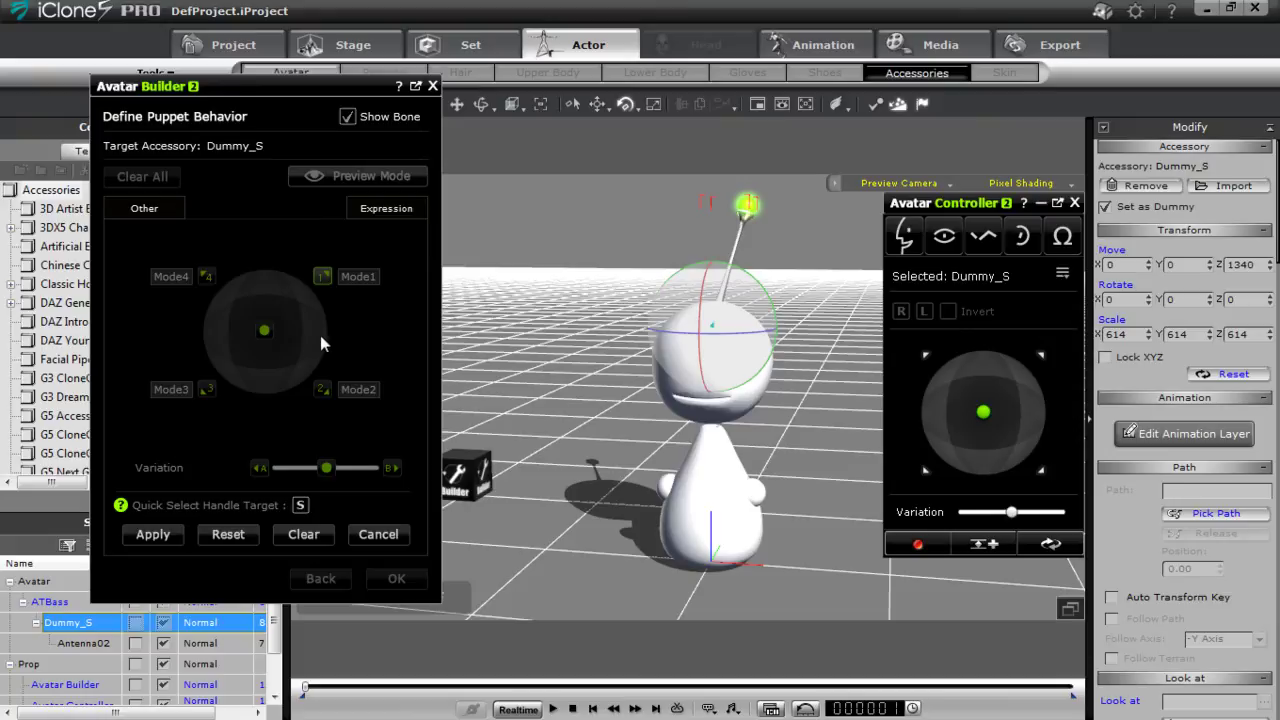
pyautogui.click(301, 506)
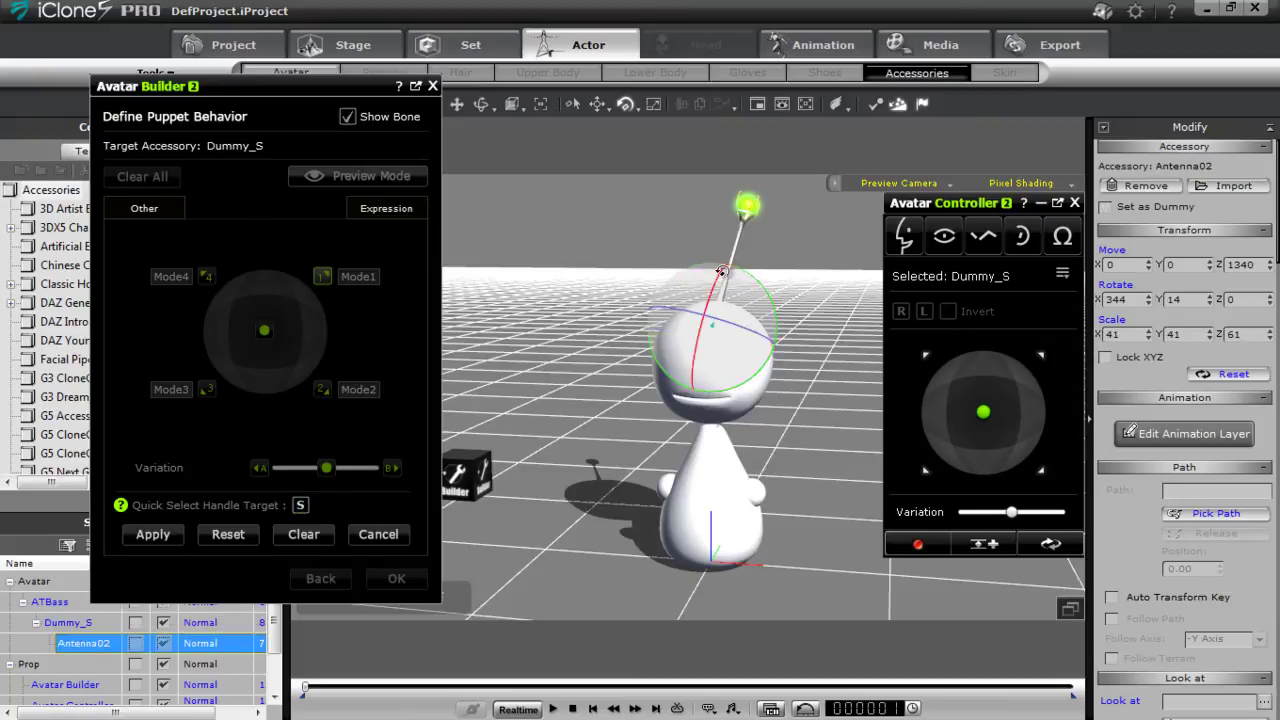
pyautogui.moveTo(713, 284); pyautogui.dragTo(760, 258)
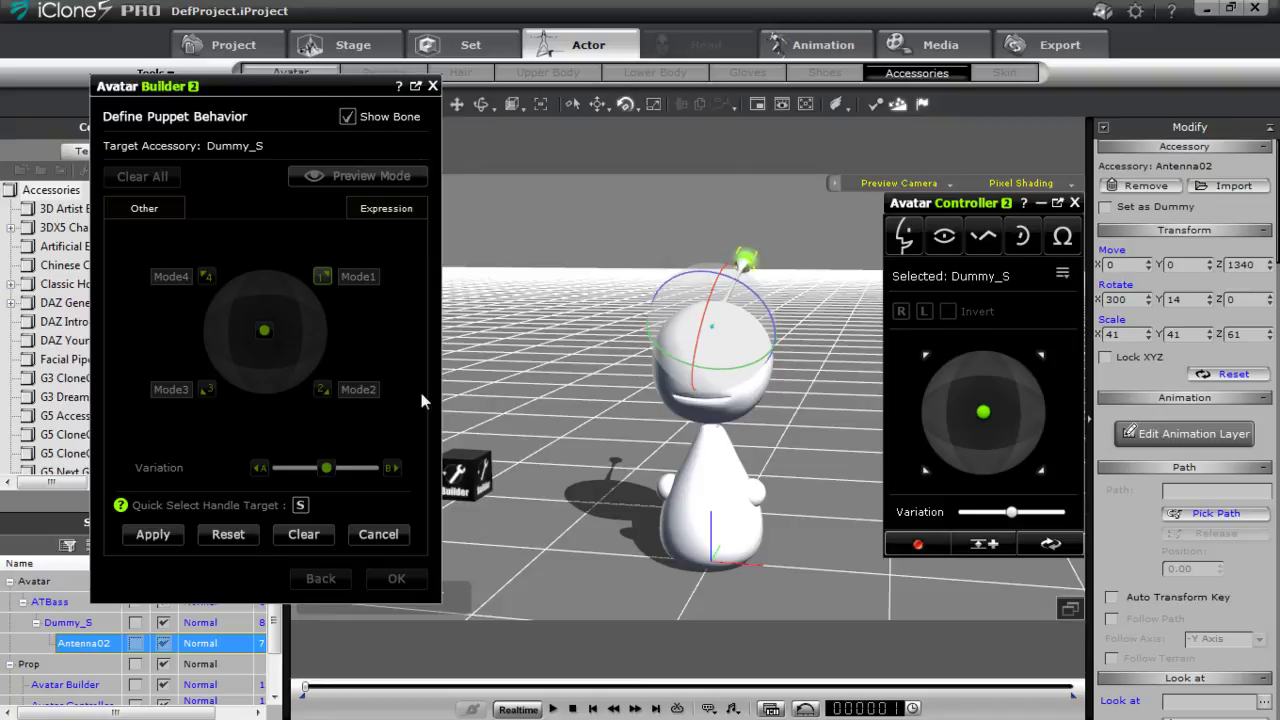
pyautogui.click(178, 534)
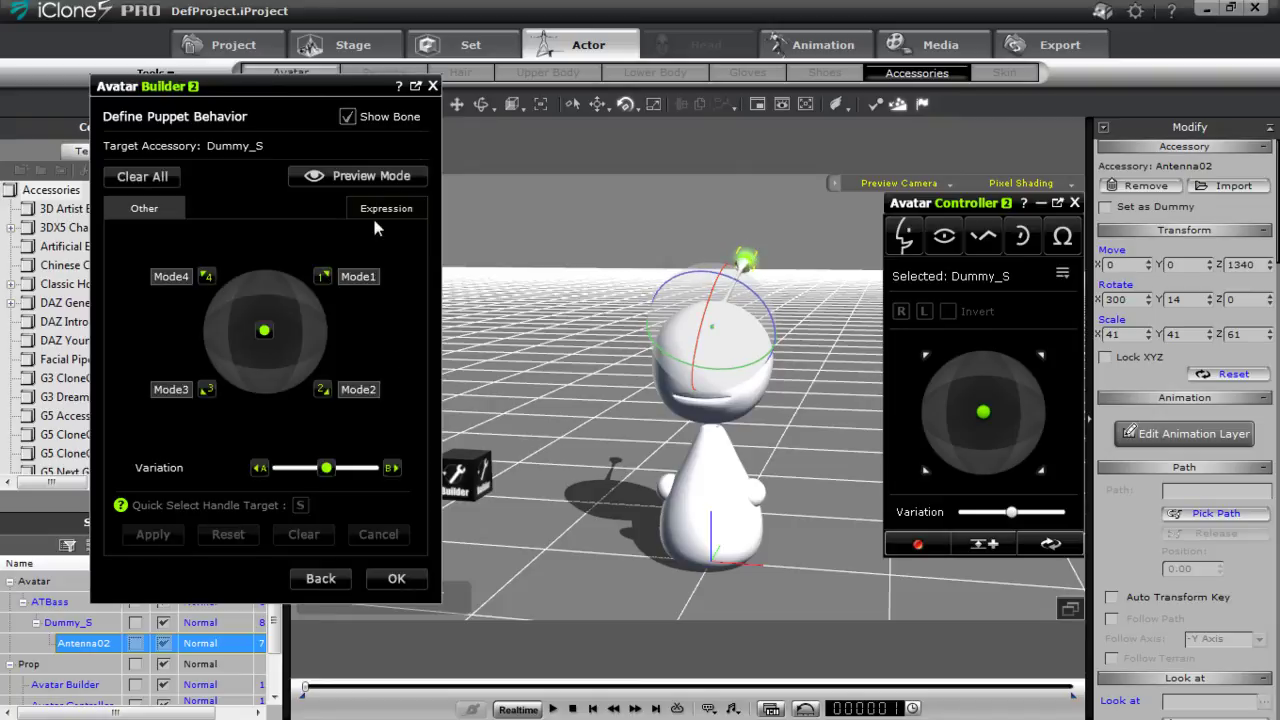
# - Preview the redefined Dummy_S behavior in Avatar Builder and try its directions in Avatar Controller for comparison
pyautogui.click(365, 176)
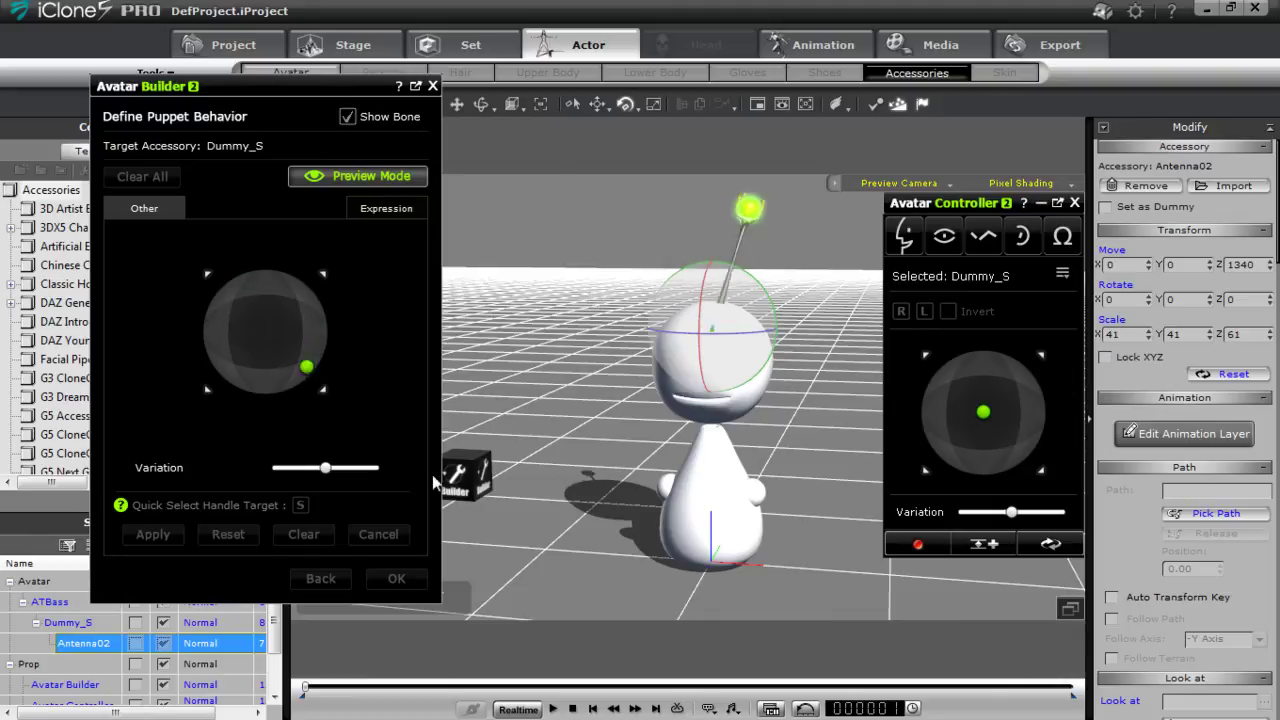
pyautogui.click(381, 174)
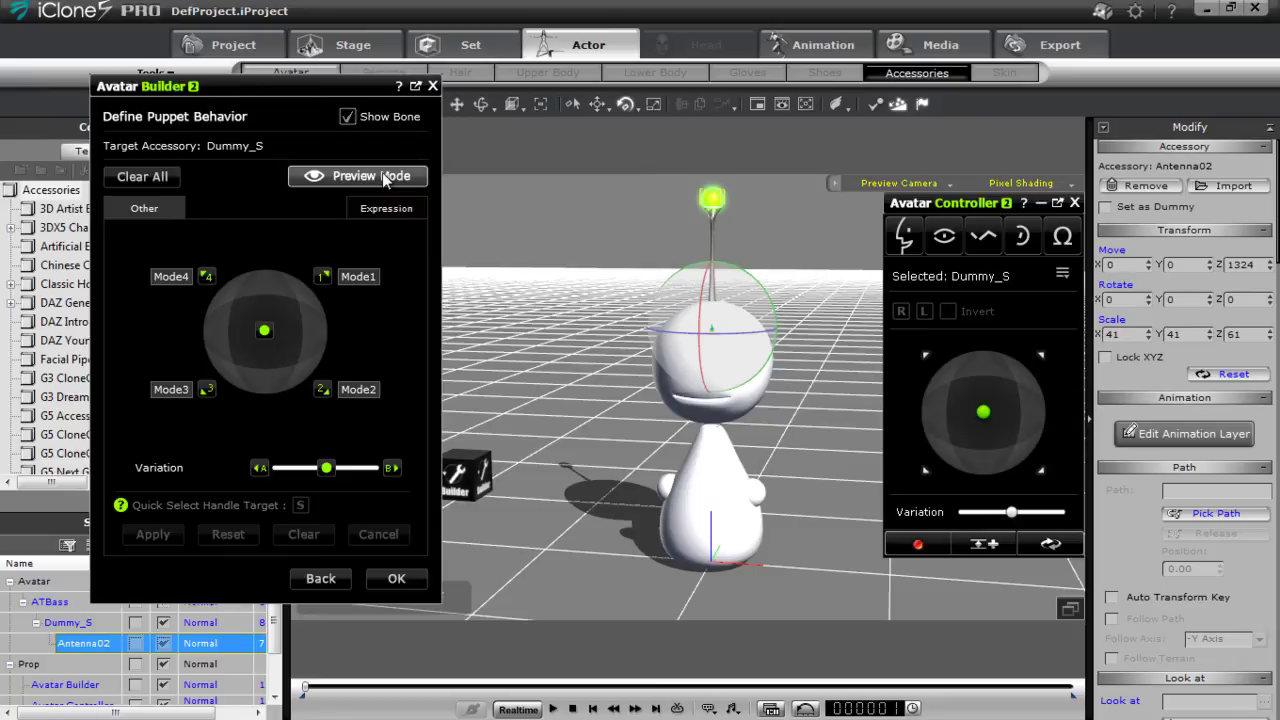
pyautogui.moveTo(998, 409); pyautogui.dragTo(1068, 360)
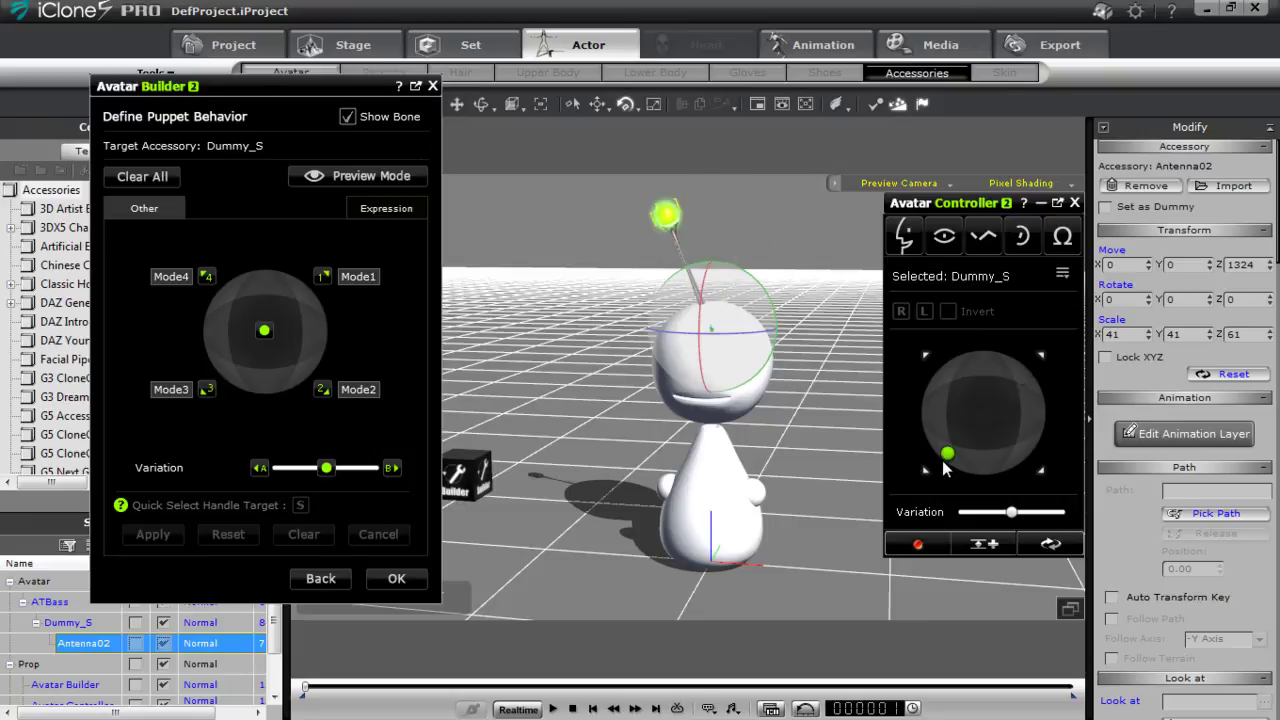
pyautogui.moveTo(1013, 404)
pyautogui.mouseDown()
pyautogui.moveTo(929, 347)
pyautogui.moveTo(990, 405)
pyautogui.moveTo(995, 350)
pyautogui.moveTo(982, 400)
pyautogui.moveTo(995, 415)
pyautogui.mouseUp()
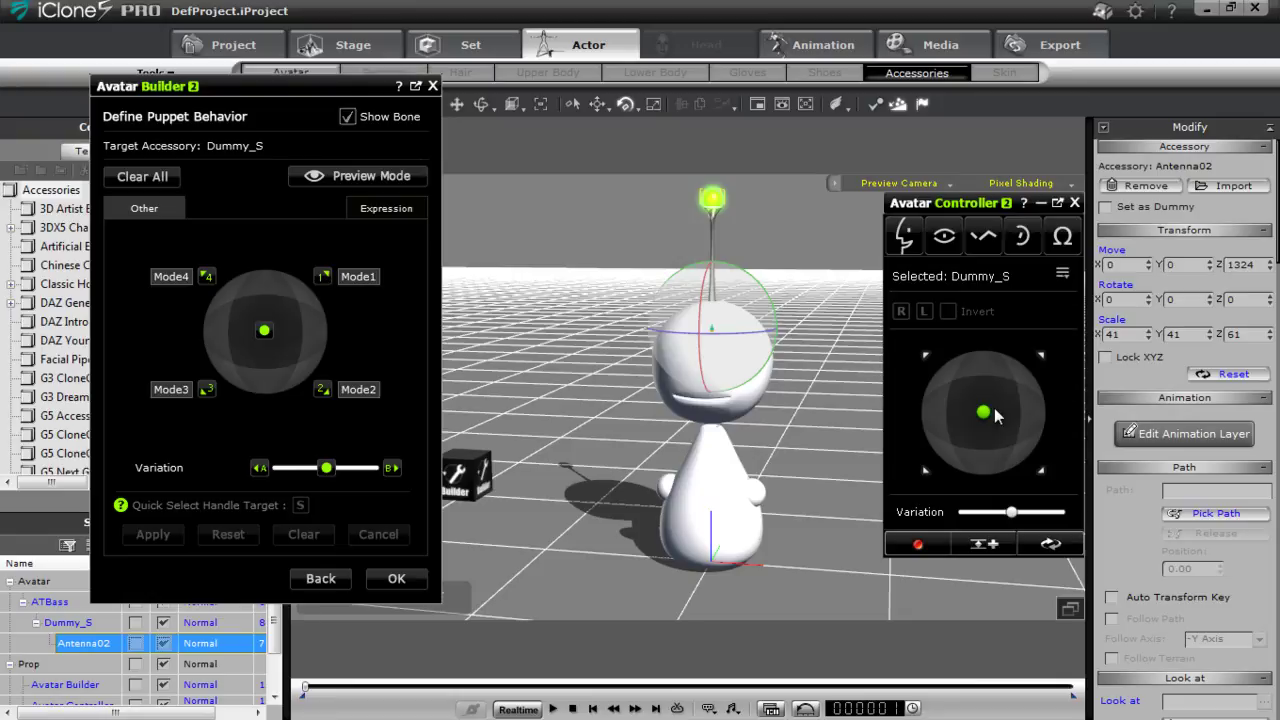